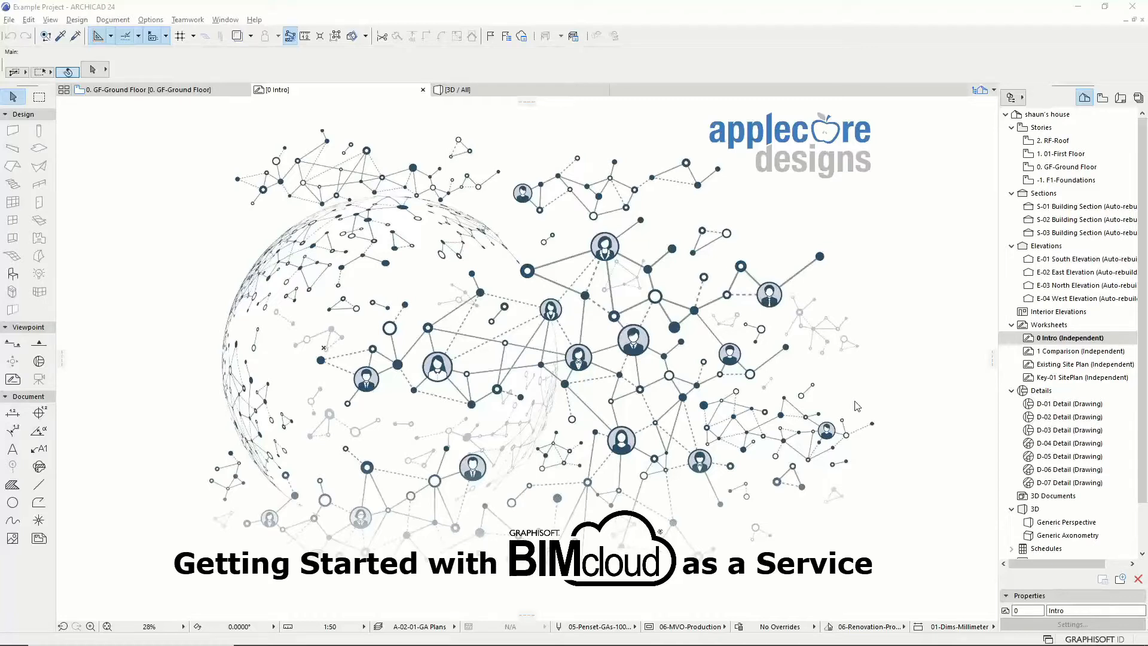
Step: Open the '1 Comparison (Independent)' worksheet from the Navigator's Worksheets list
double_click(1059, 351)
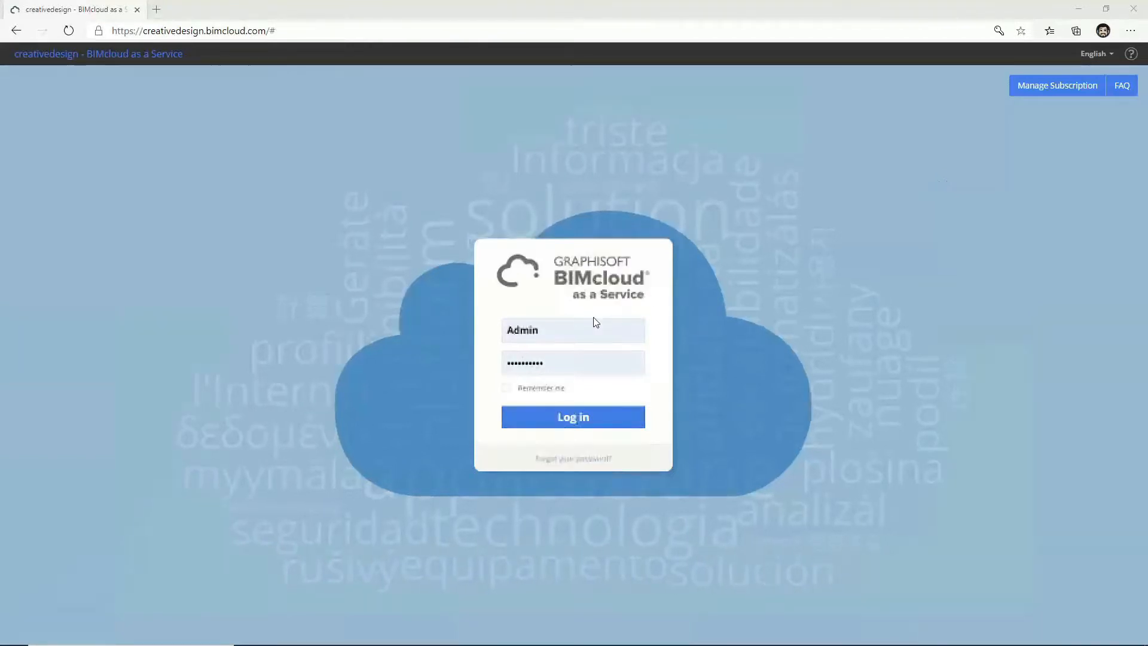
Step: Log in as administrator and open the Users manager from the home dashboard
click(560, 413)
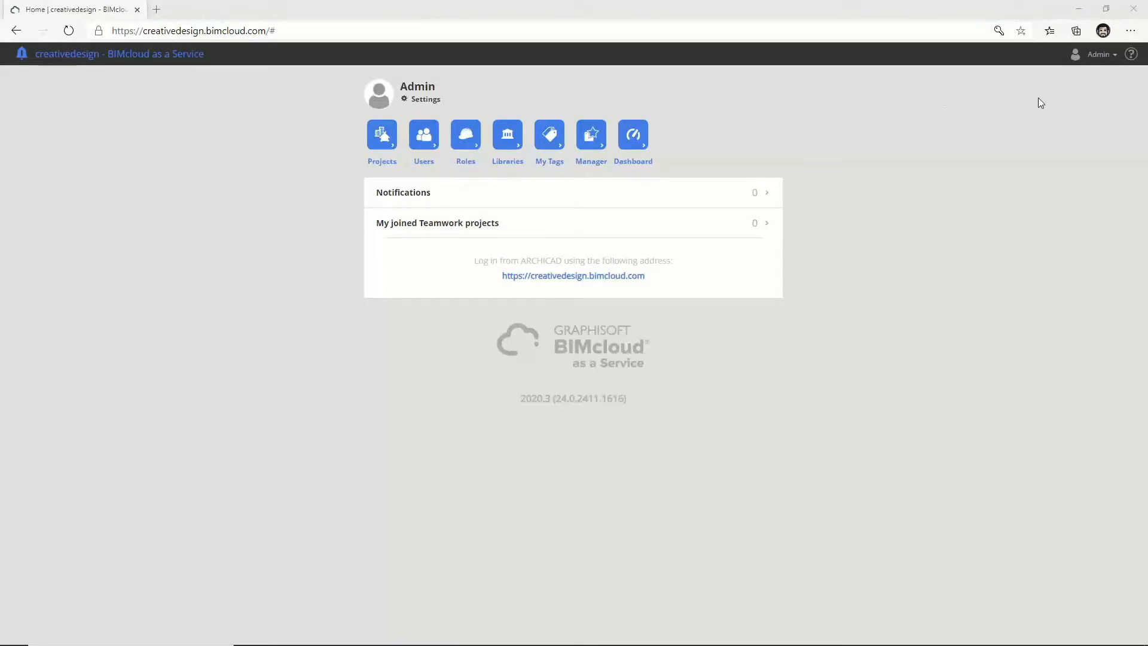
click(426, 161)
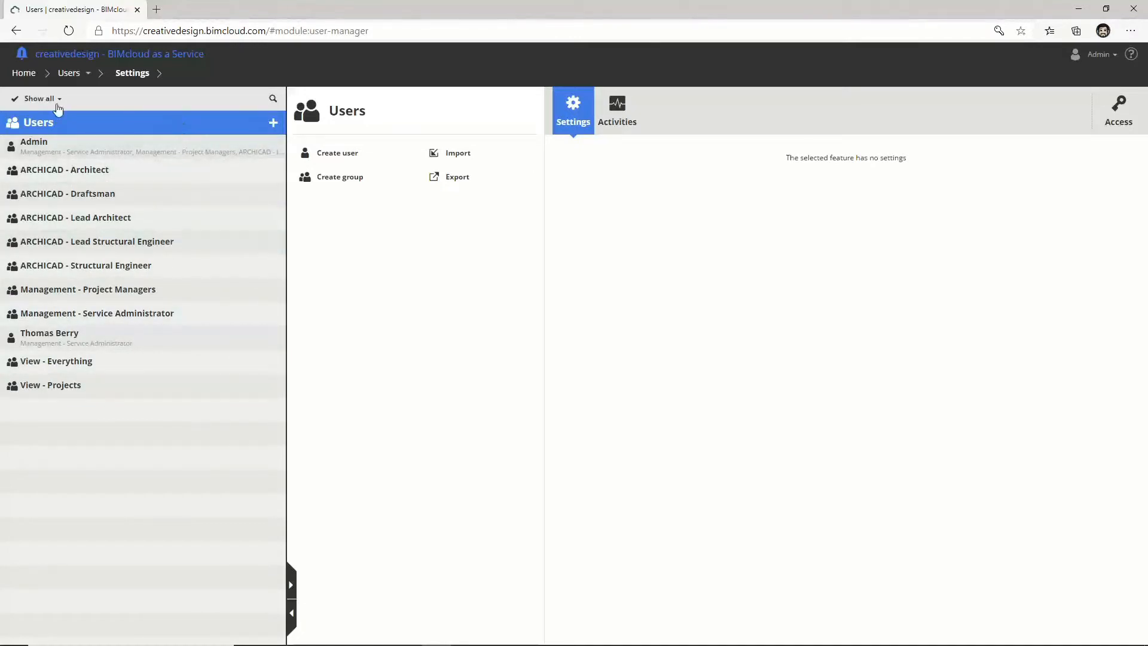
Step: Filter the list to Users and create an account with the user's full name, login name and password
click(46, 103)
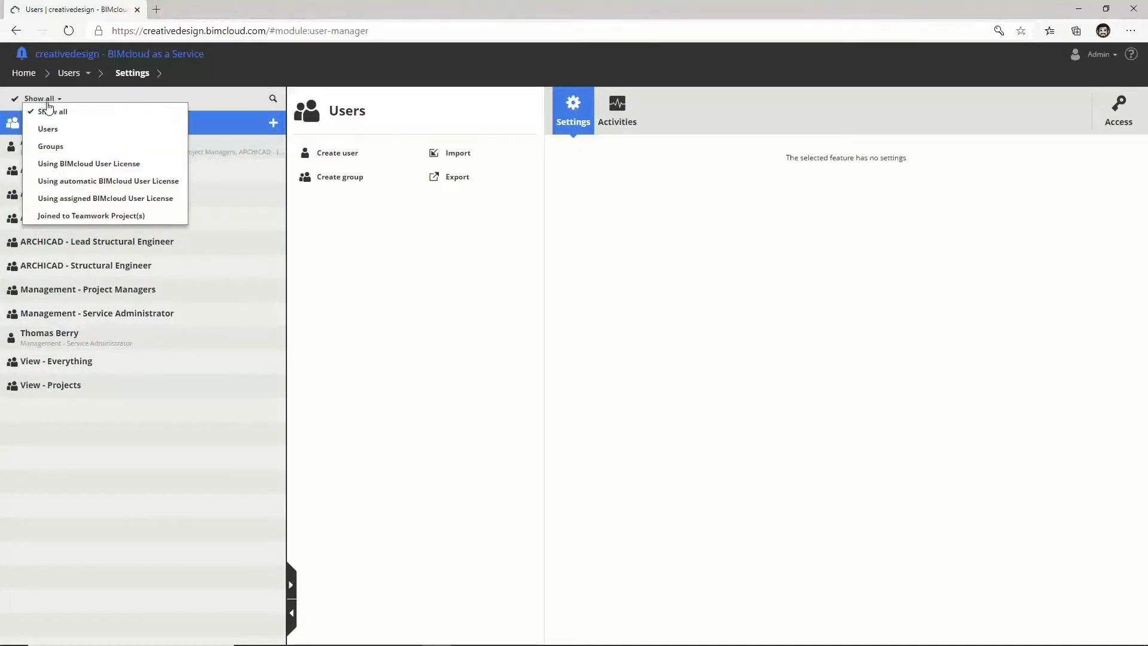
click(55, 129)
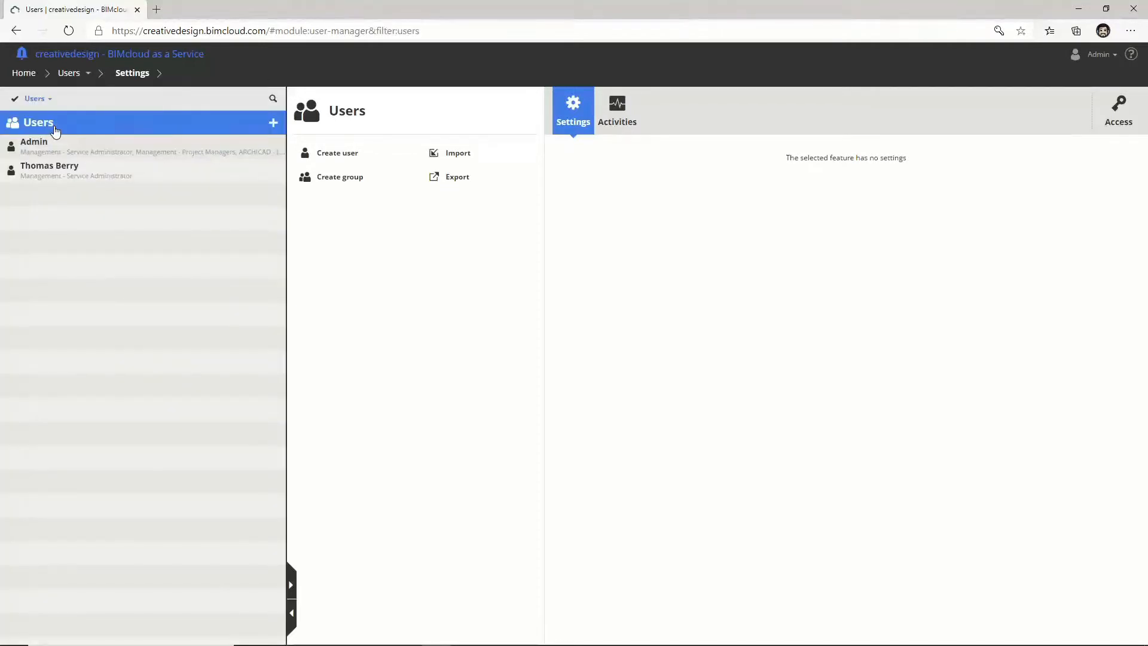
click(274, 123)
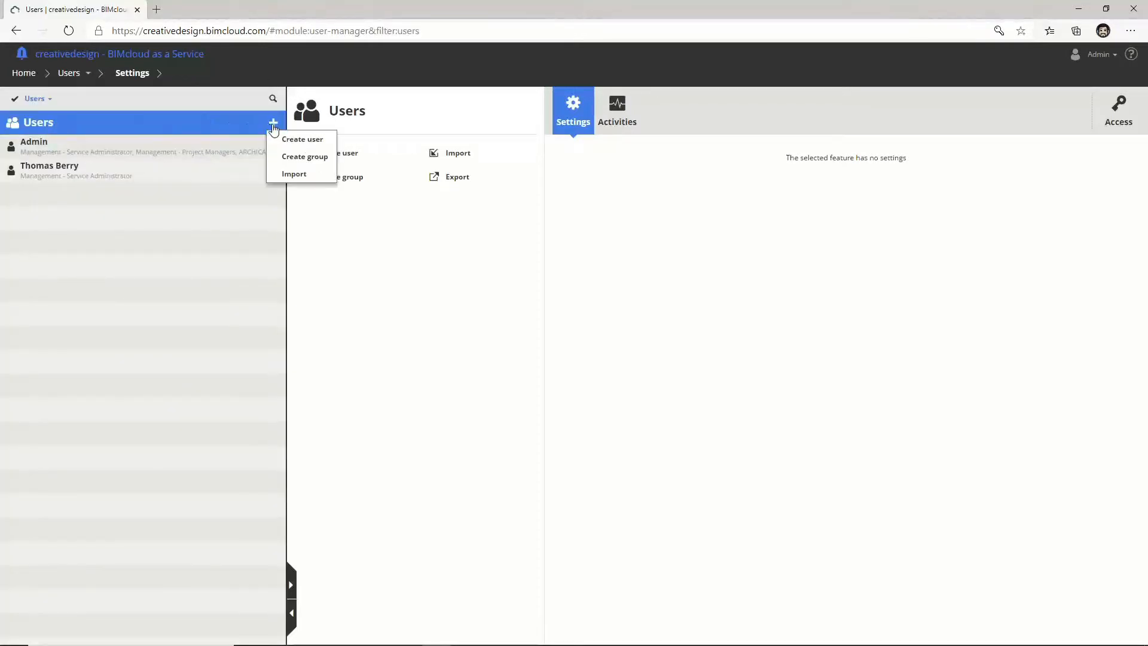
click(290, 140)
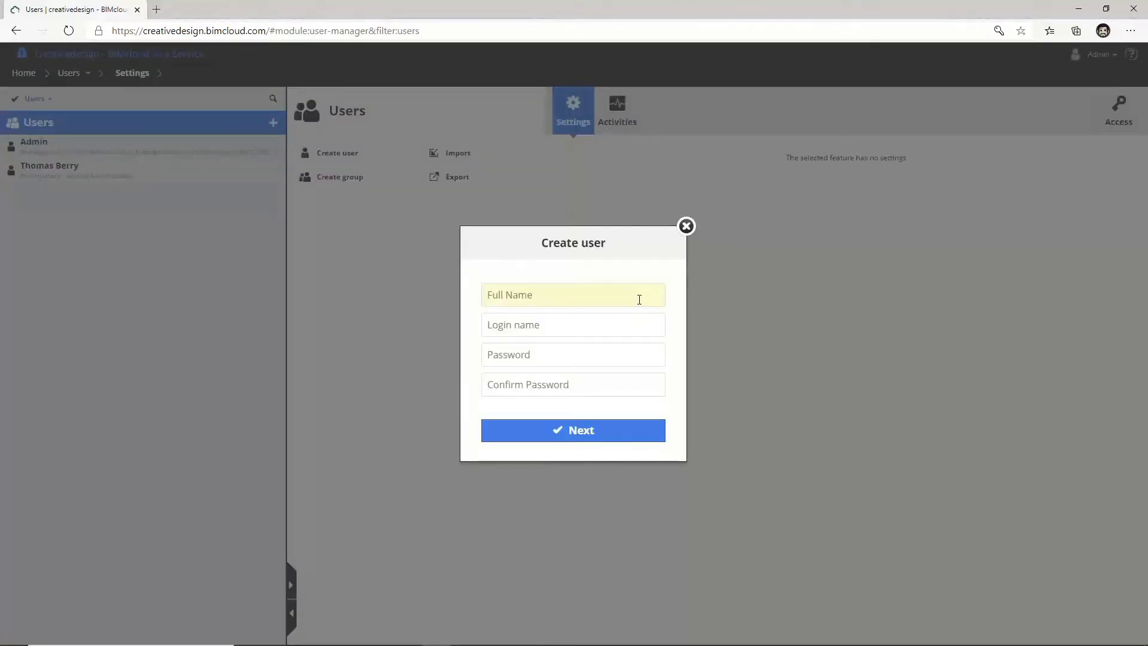
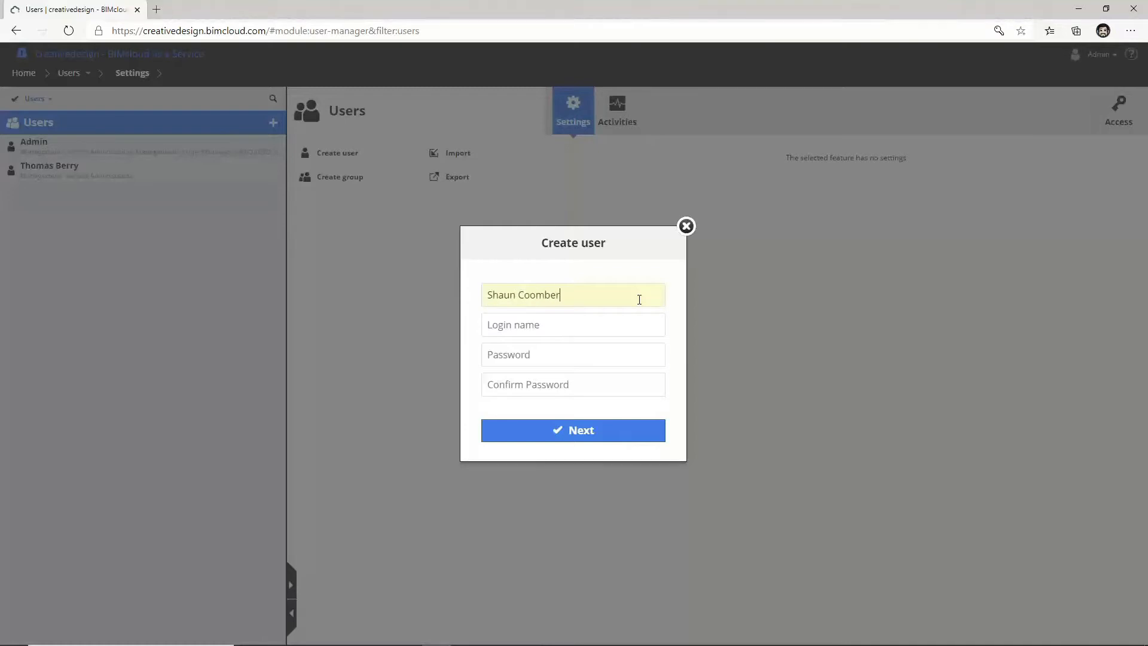
key(Tab)
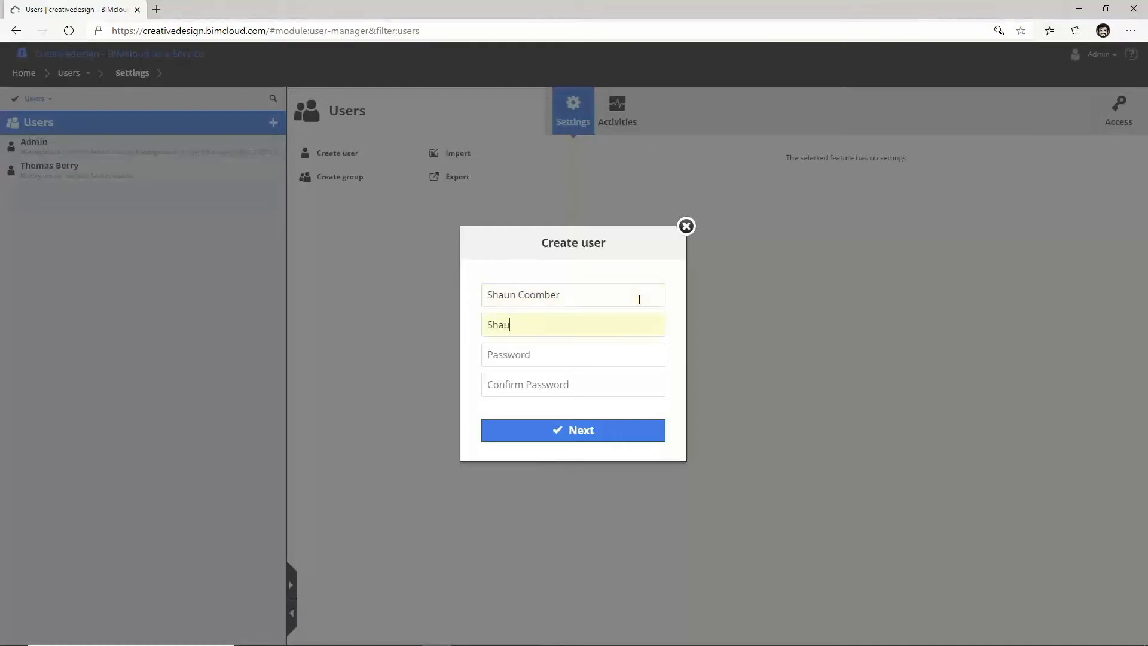
key(Tab)
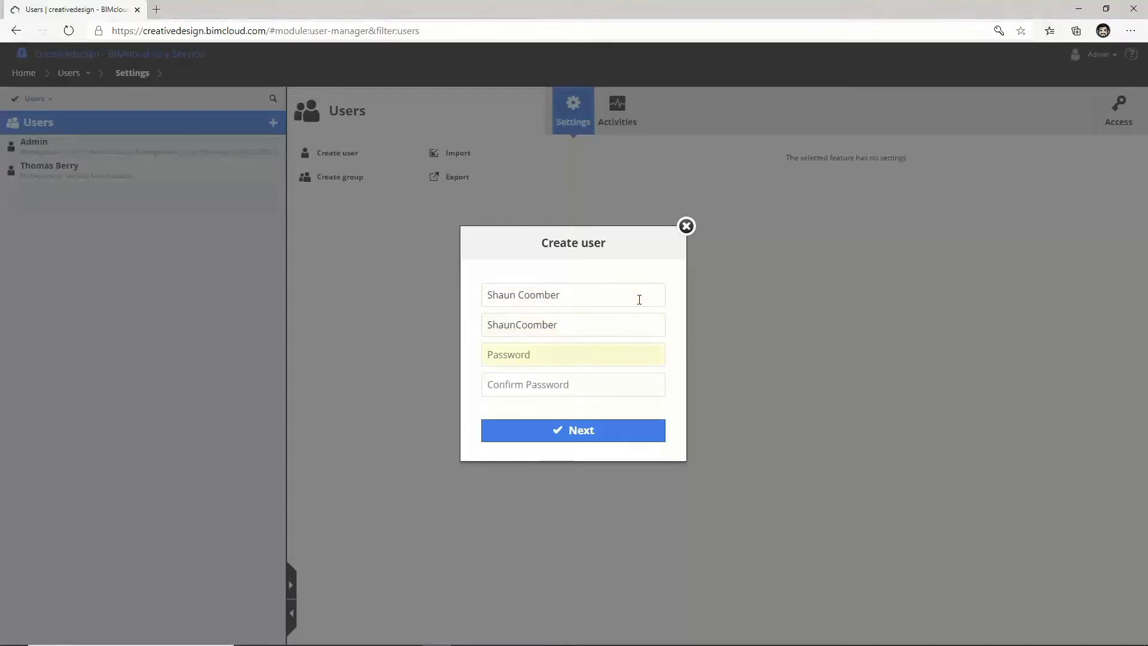
text(•••••)
key(Tab)
text(•)
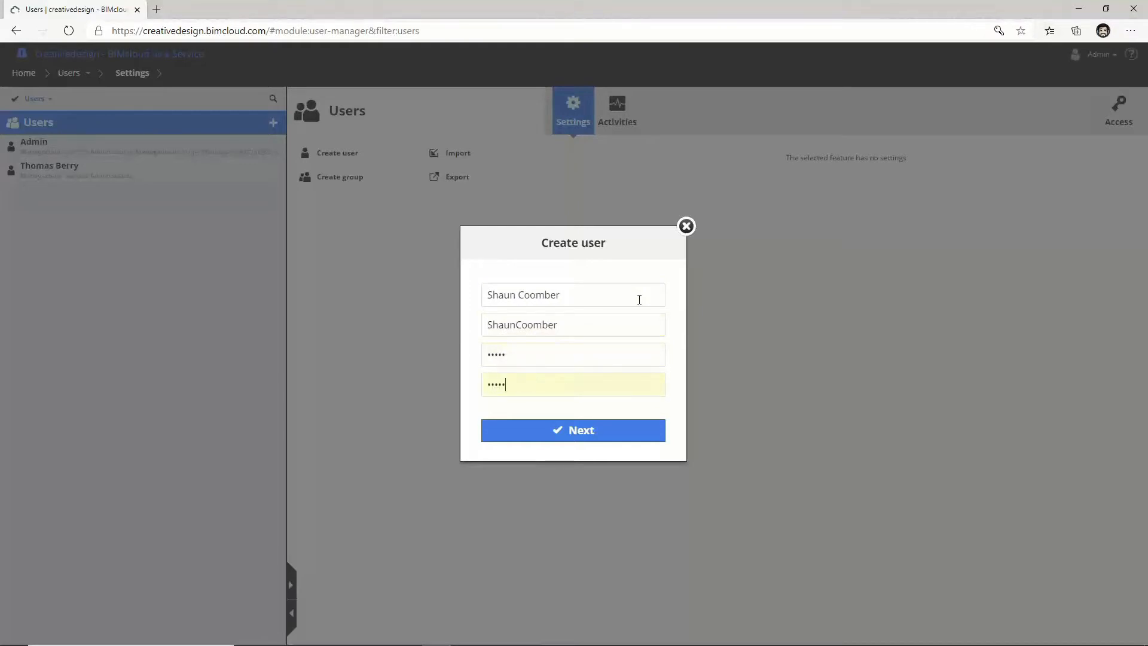
click(612, 429)
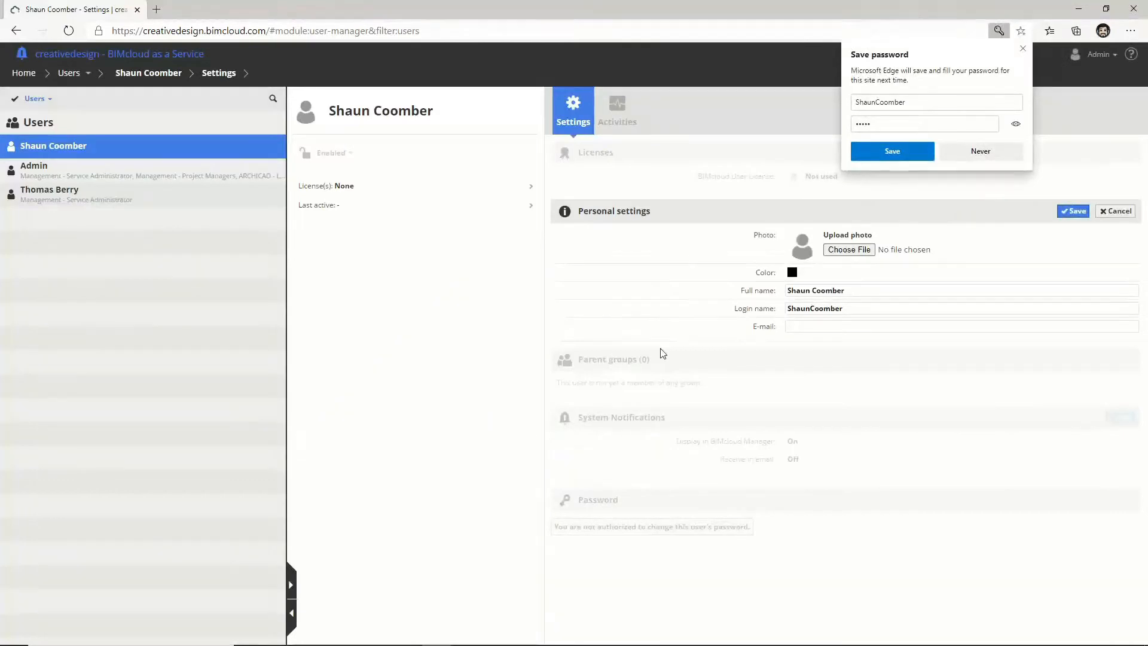
Step: Dismiss the browser's save-password prompt, enter the user's e-mail address and save the settings
click(1022, 48)
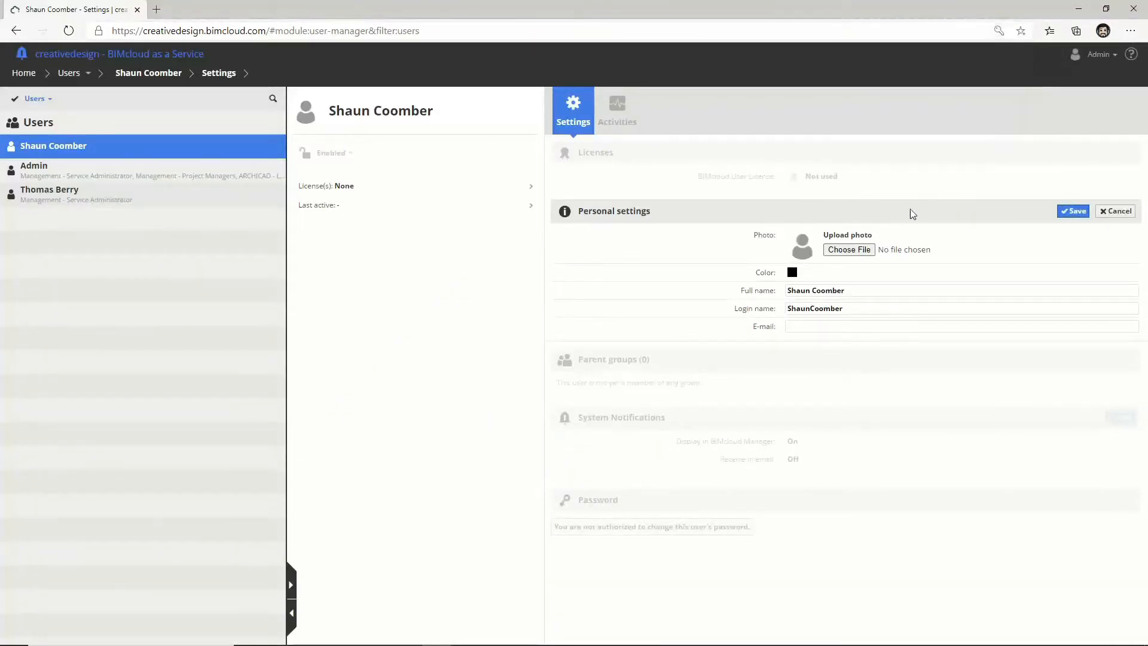
click(840, 327)
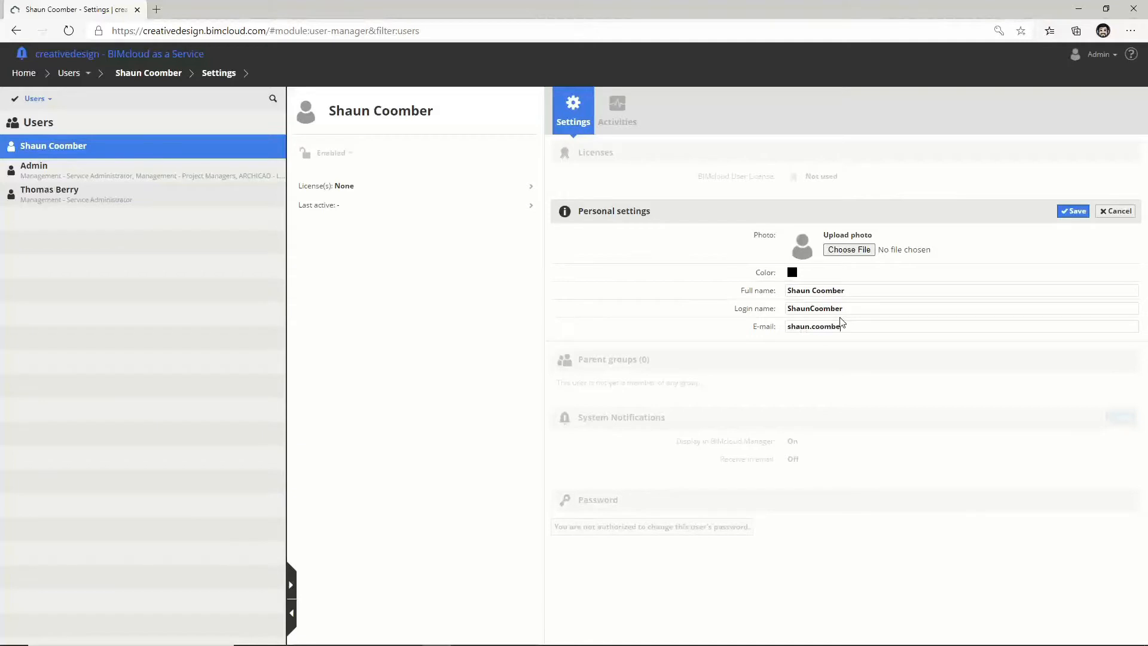
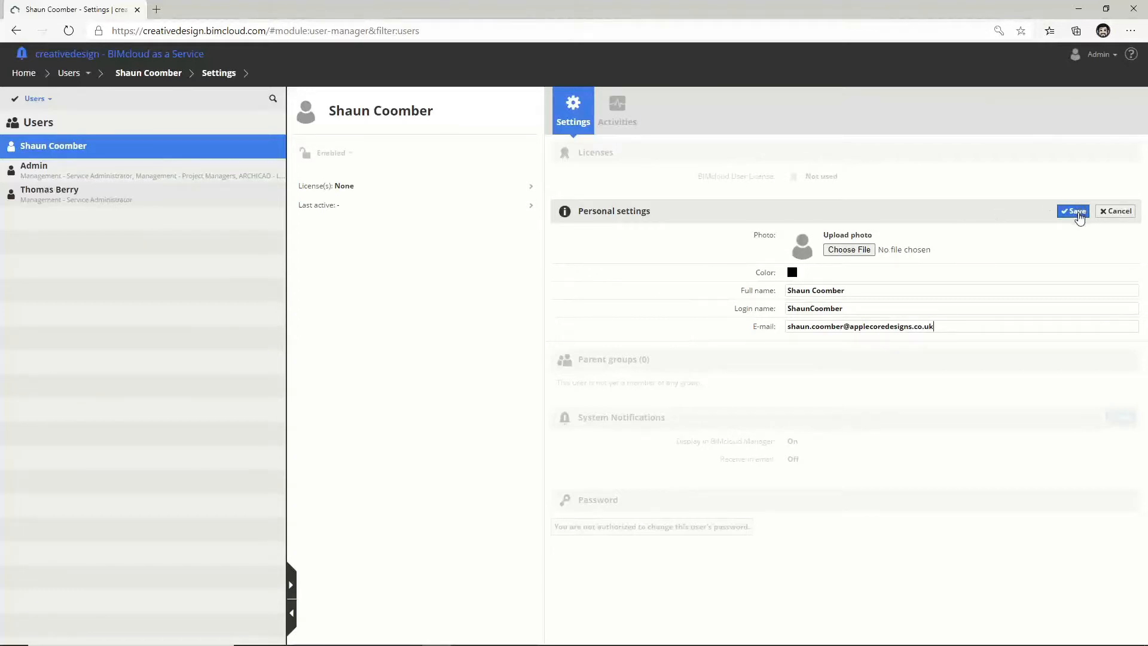
click(1077, 212)
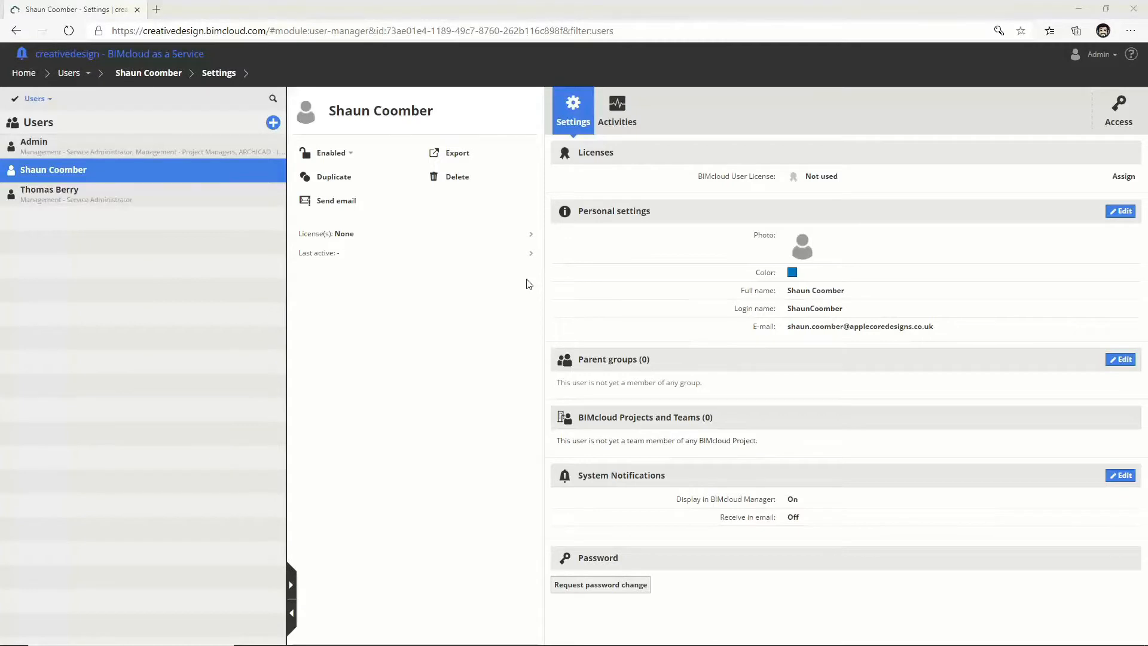
Step: Go Home, open Roles and step through the Architect, Draftsman and Lead Architect roles
click(84, 78)
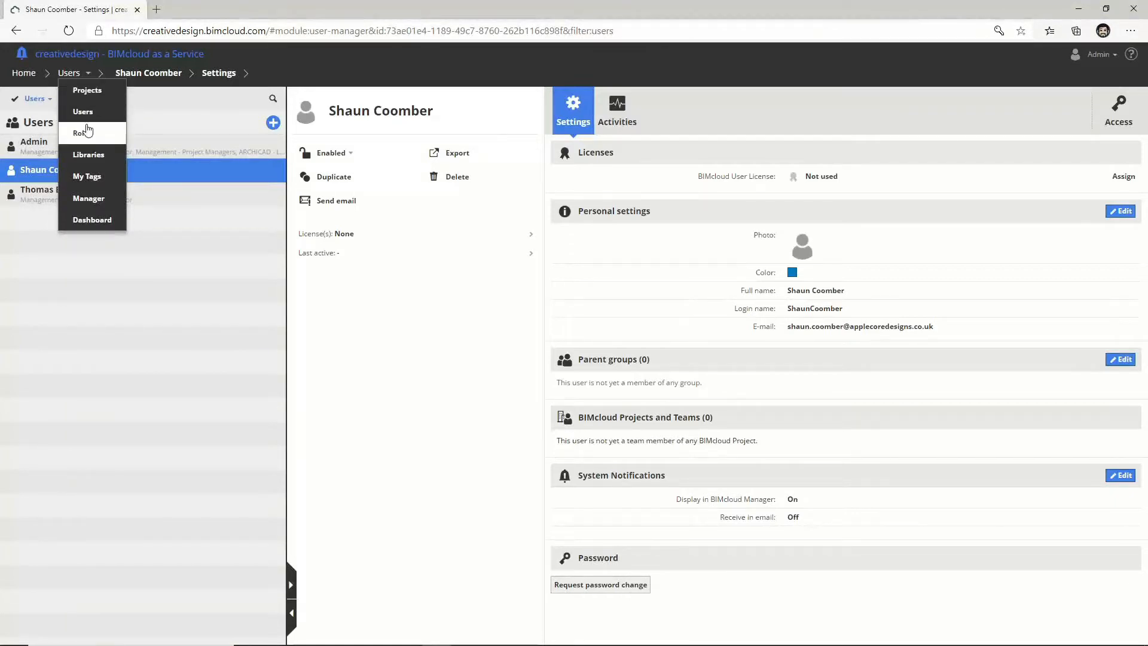
click(13, 74)
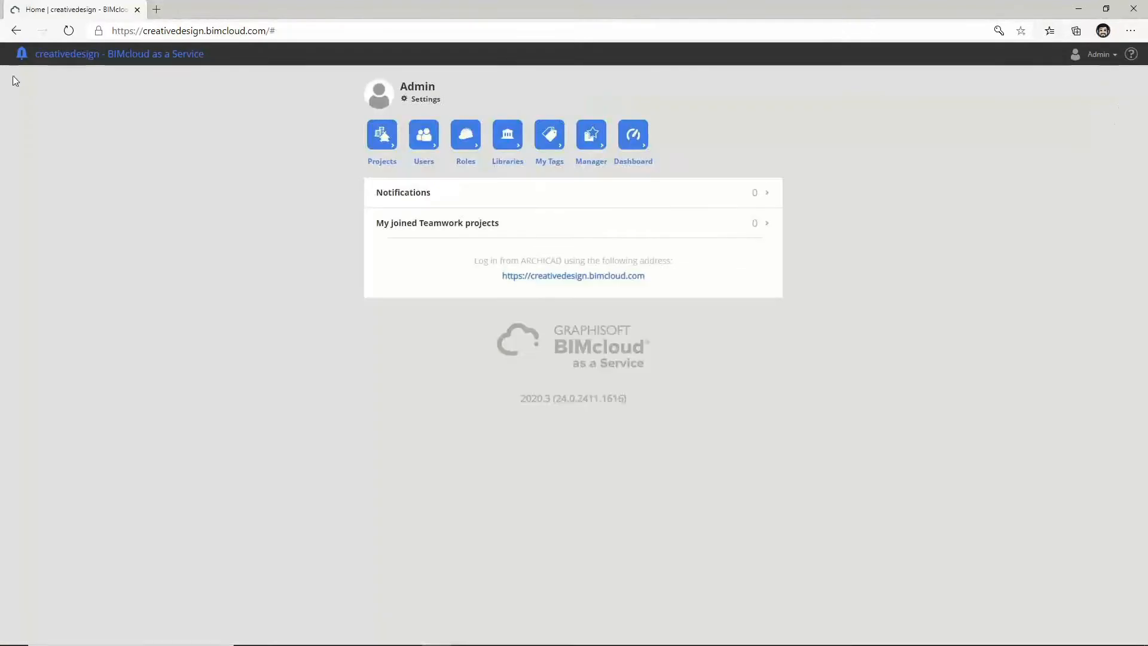
click(471, 146)
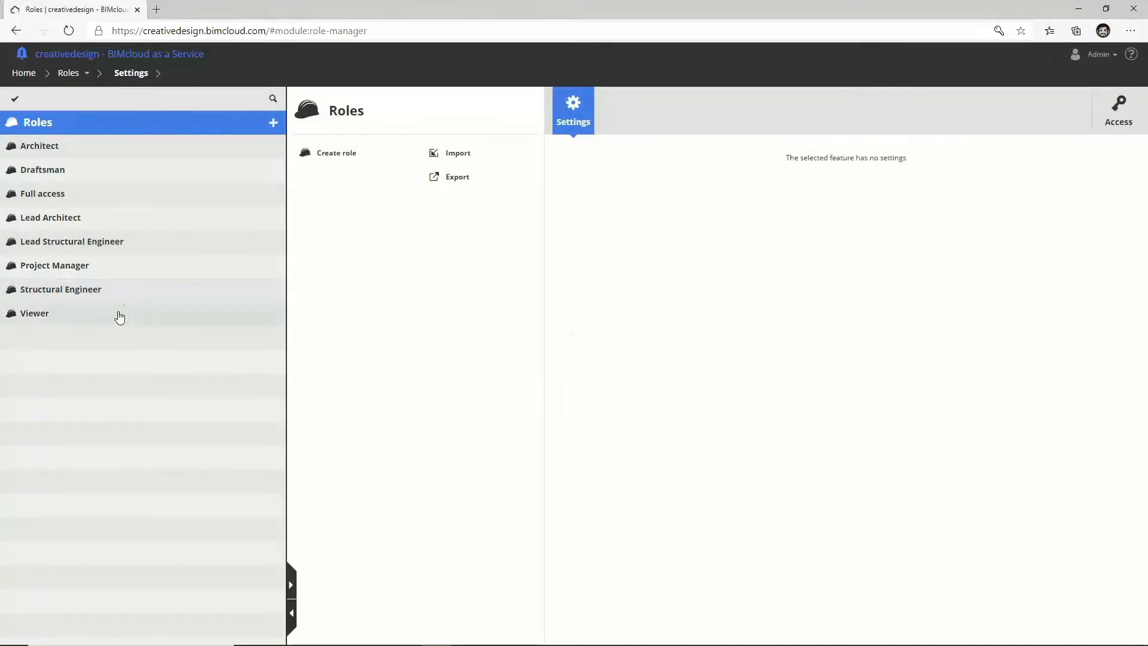
click(113, 156)
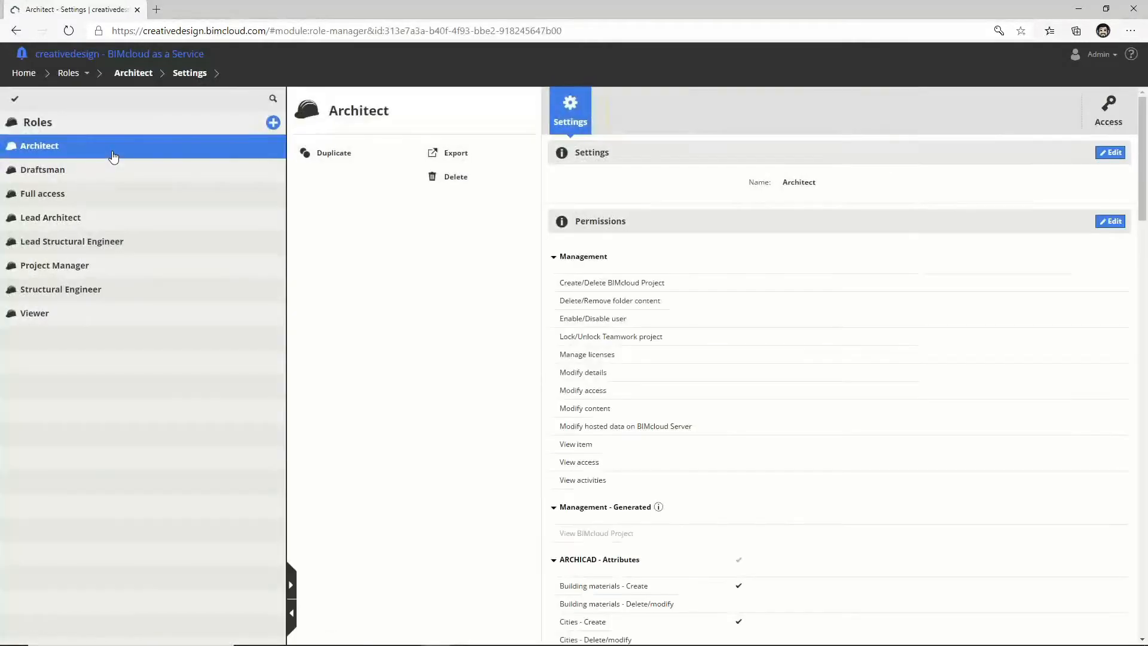
click(107, 173)
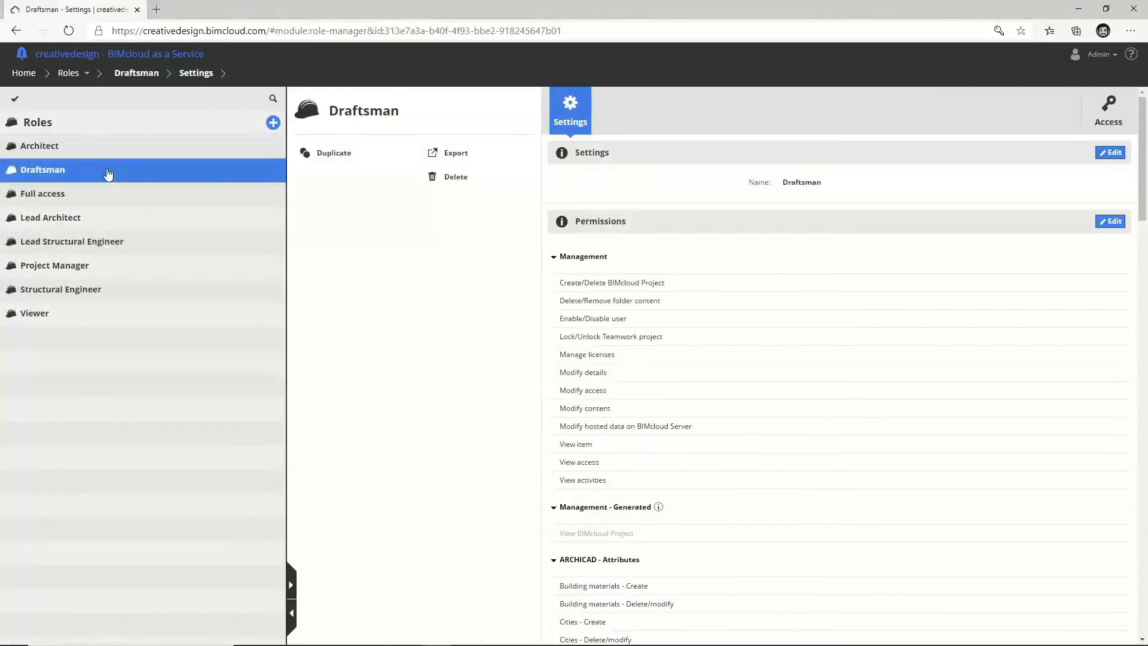
click(97, 225)
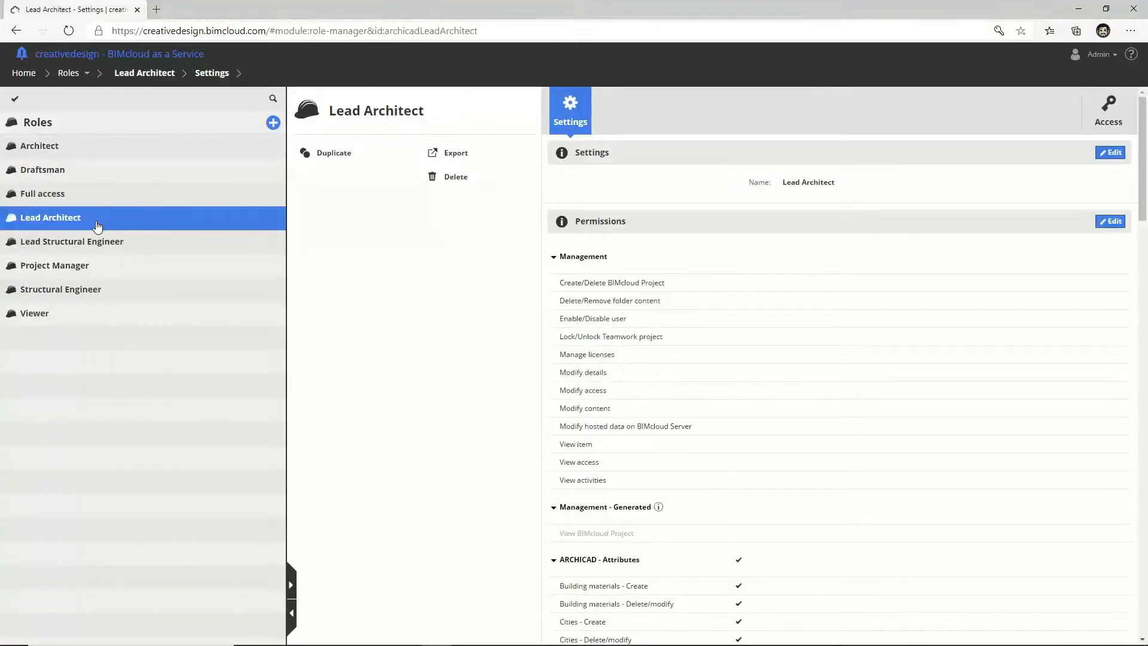
Step: Scroll through the Lead Architect permissions and close the add-role menu without creating a role
scroll(640, 350, down, 14)
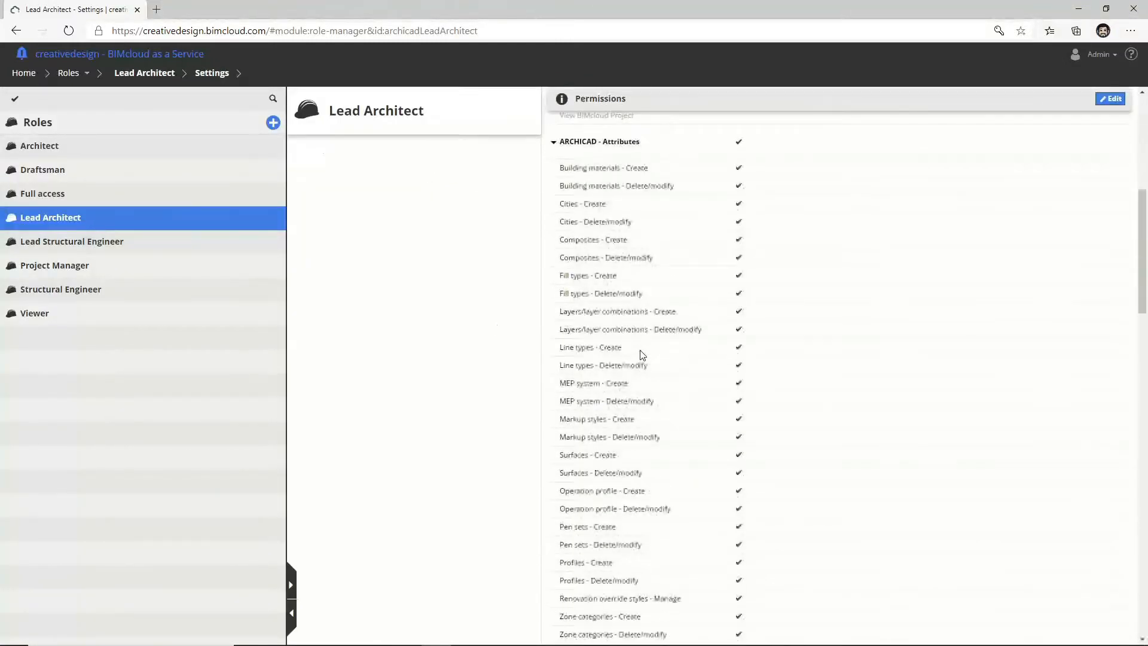
scroll(642, 357, down, 20)
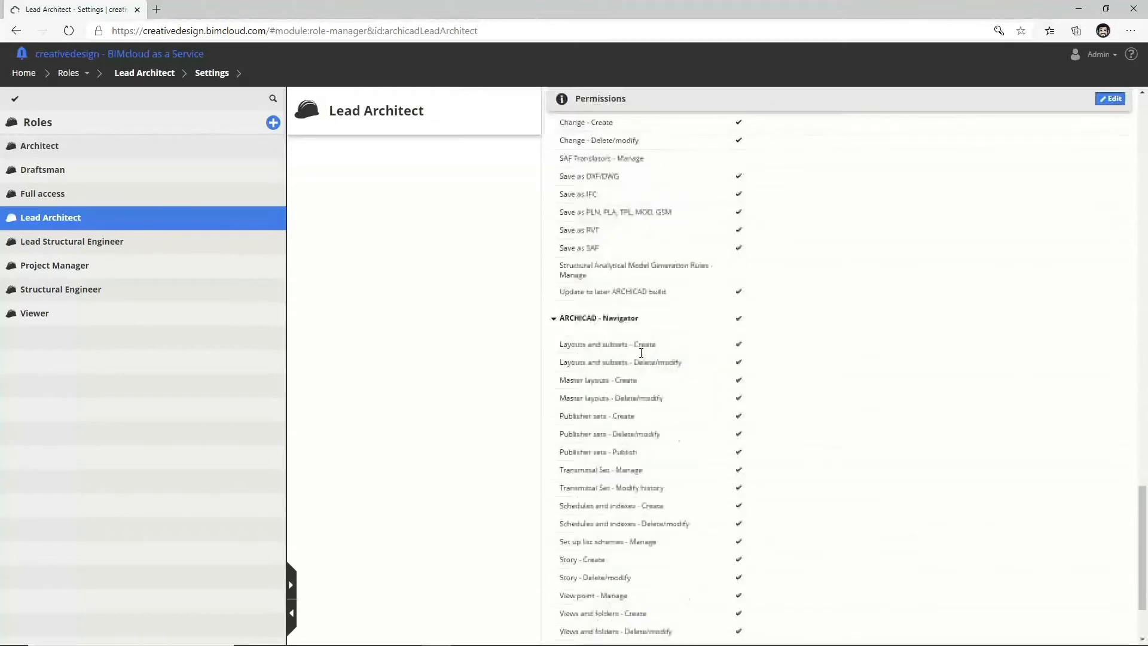
scroll(642, 357, up, 9)
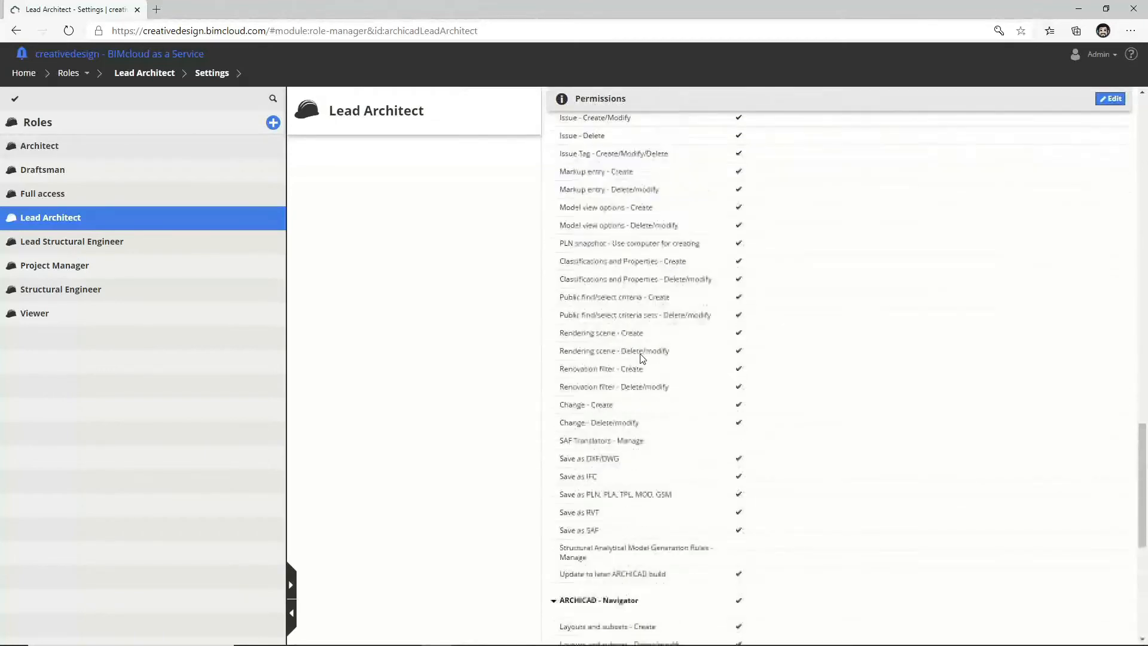
scroll(641, 354, up, 20)
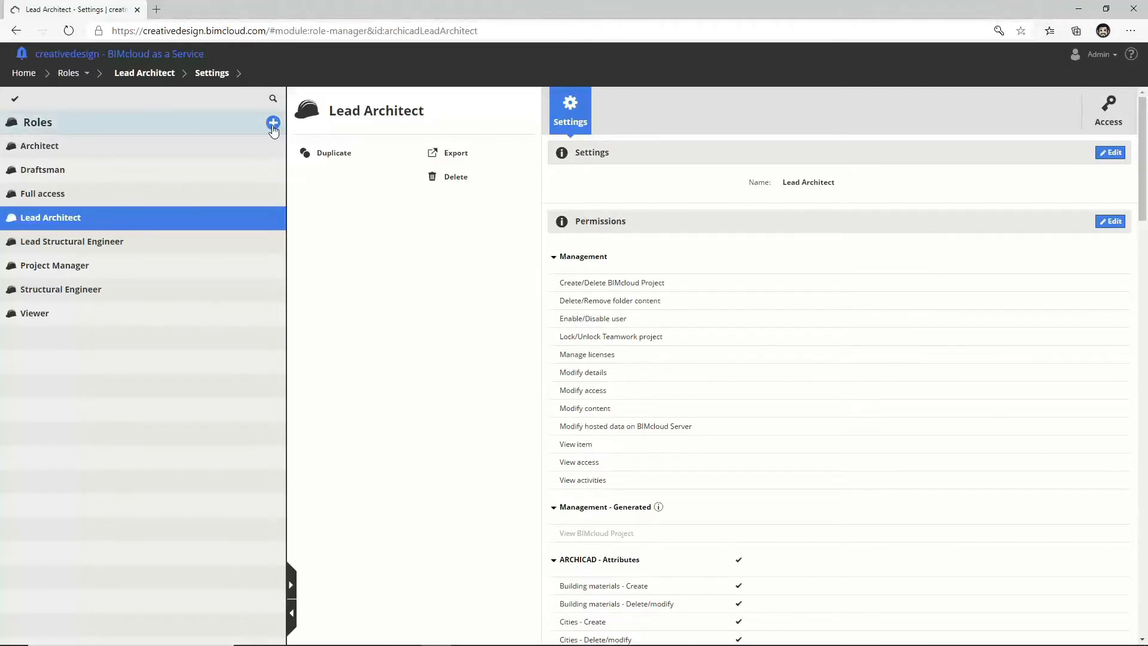
click(272, 124)
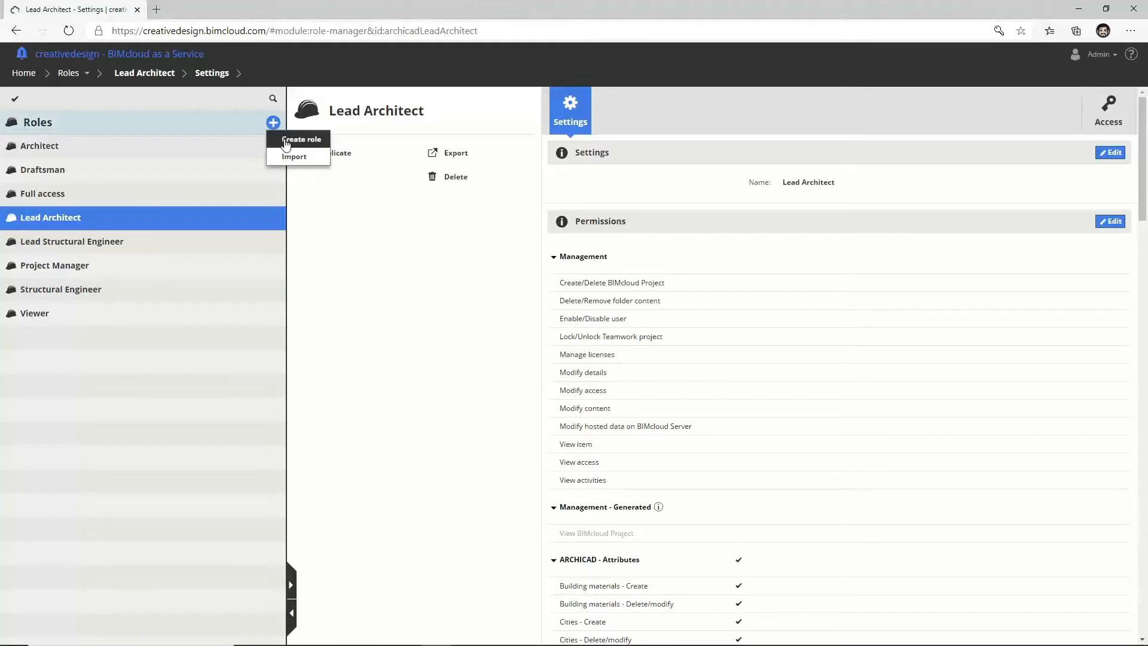
click(380, 310)
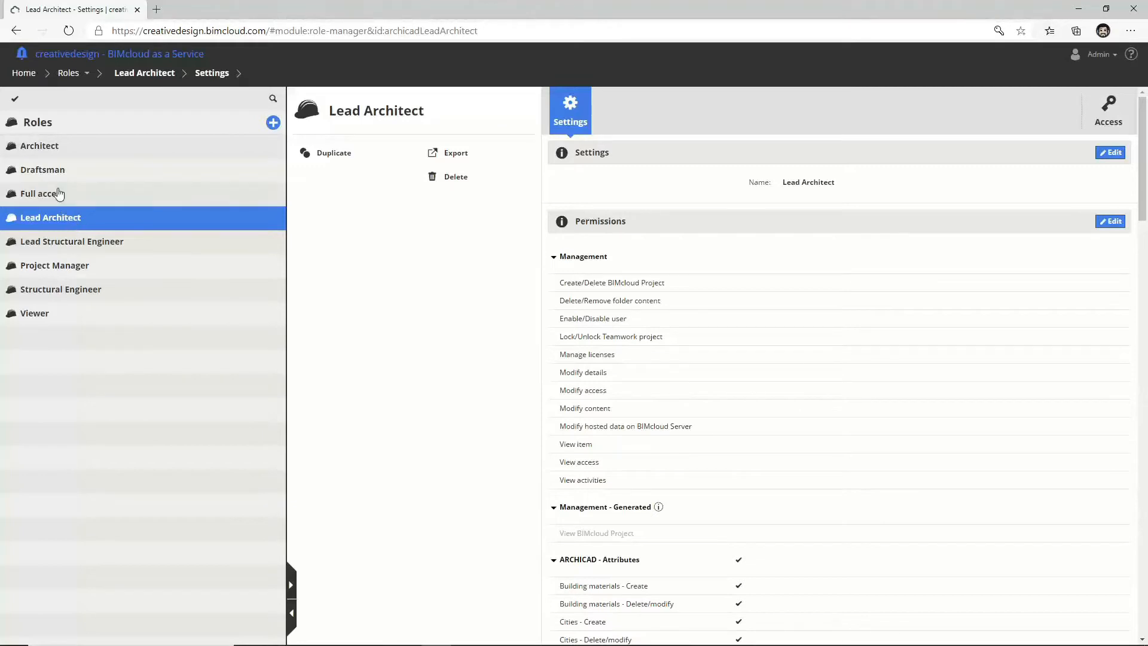
mouse_move(73, 78)
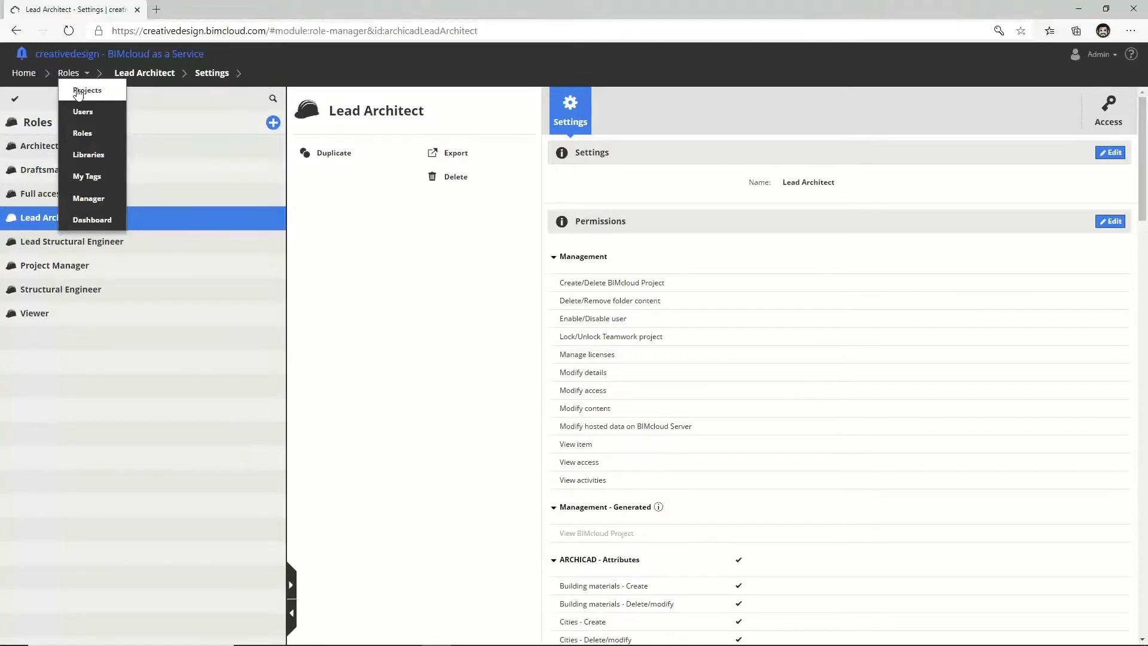
Step: In Projects, expand Project 0123 and Libraries, then show the project root's Access list
click(79, 91)
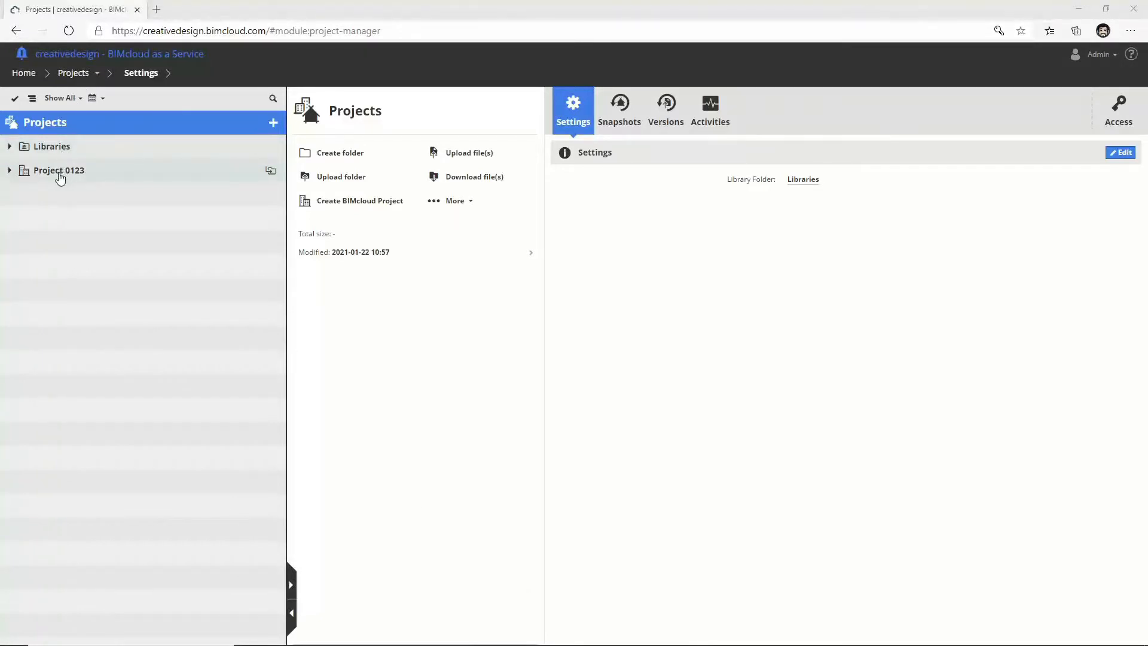
click(10, 170)
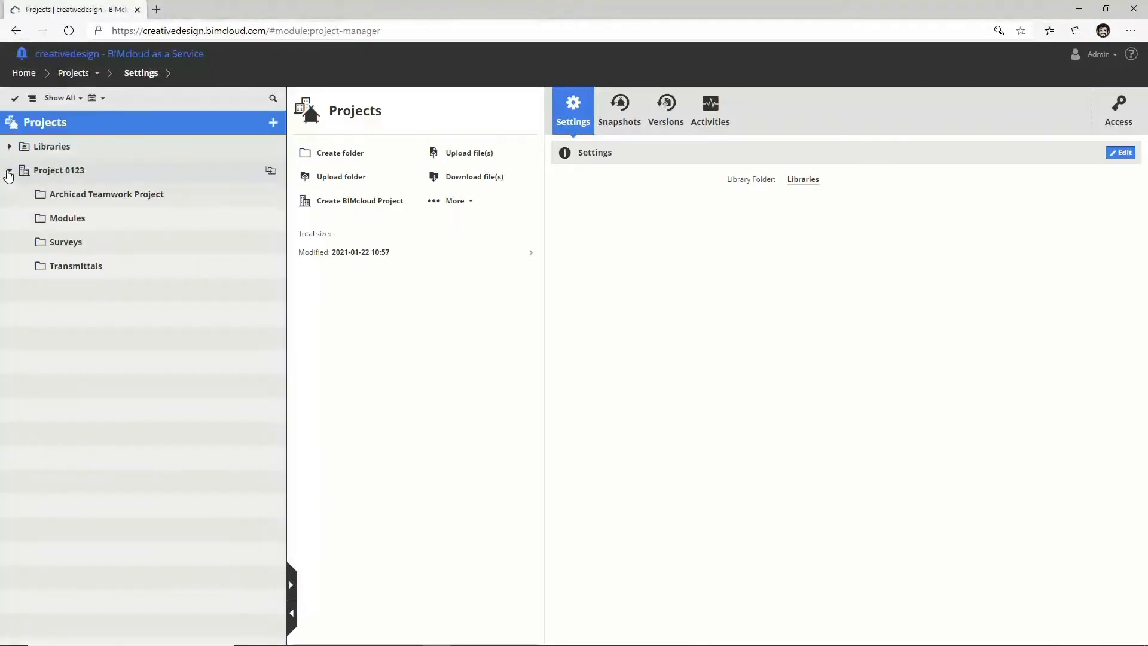
click(9, 146)
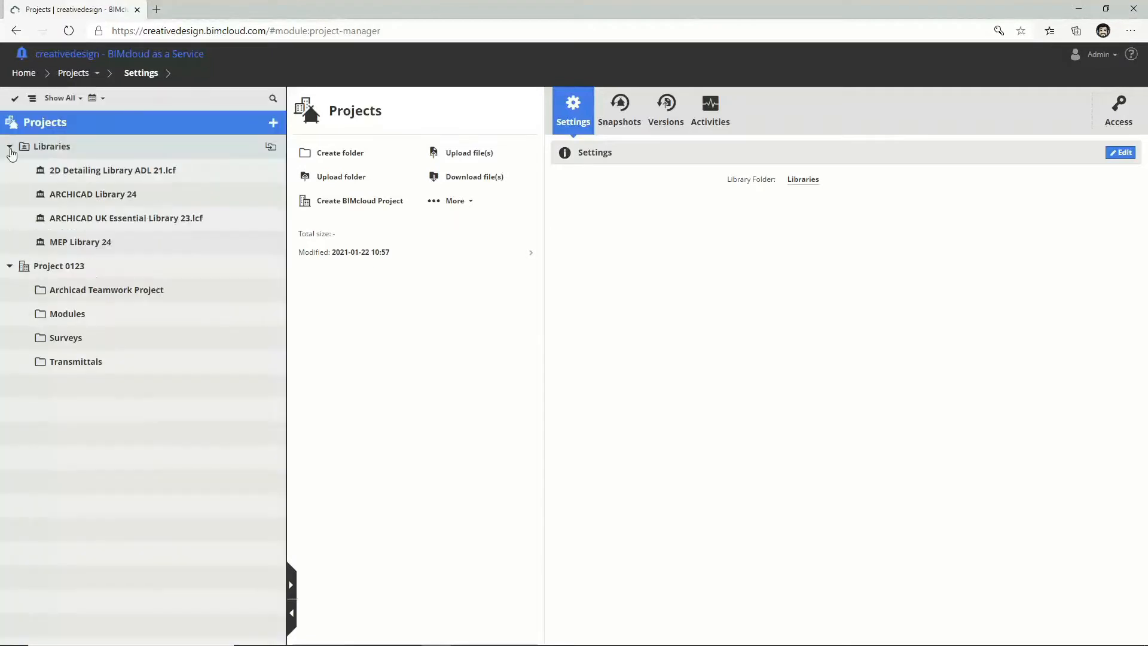
click(9, 147)
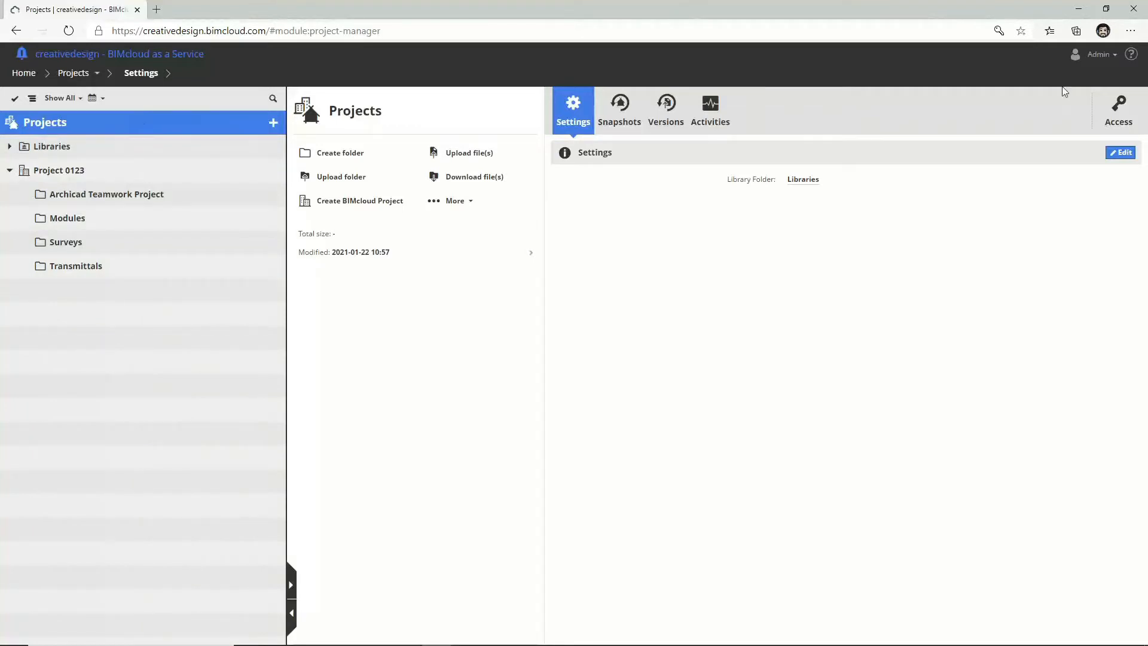
click(1120, 114)
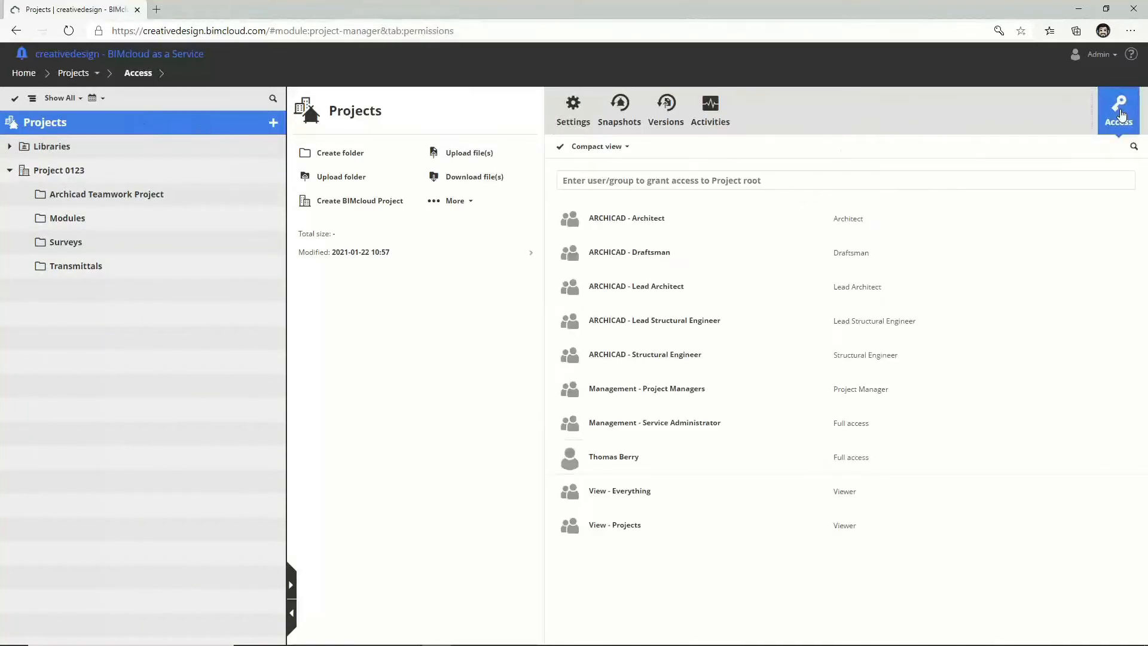
click(837, 183)
text(shaun)
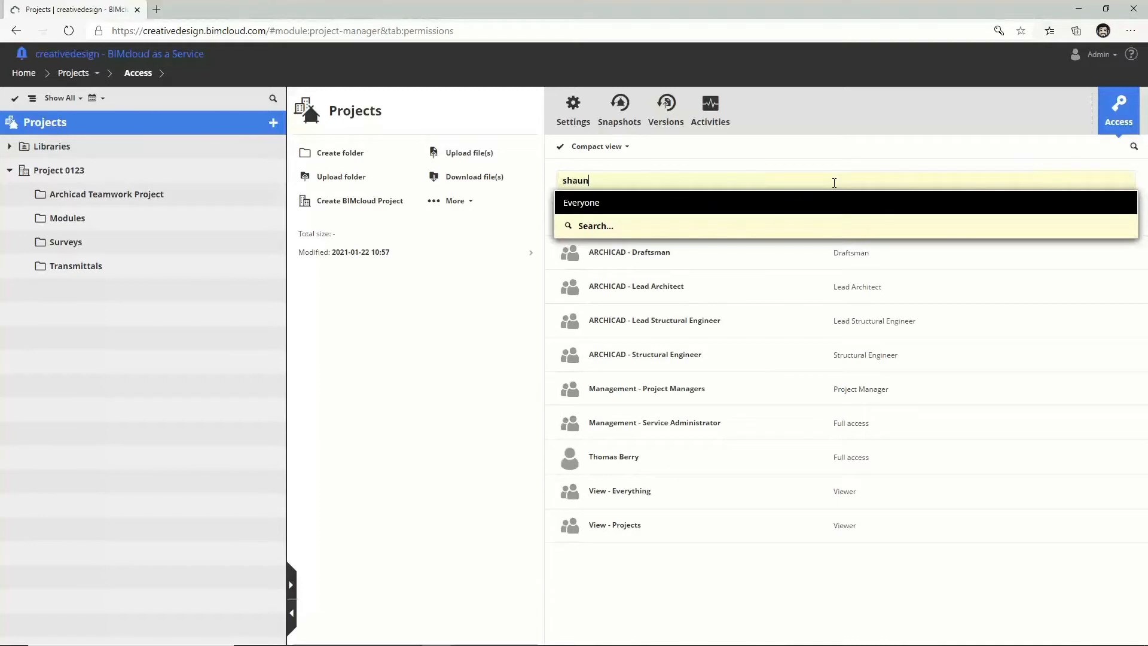
click(824, 202)
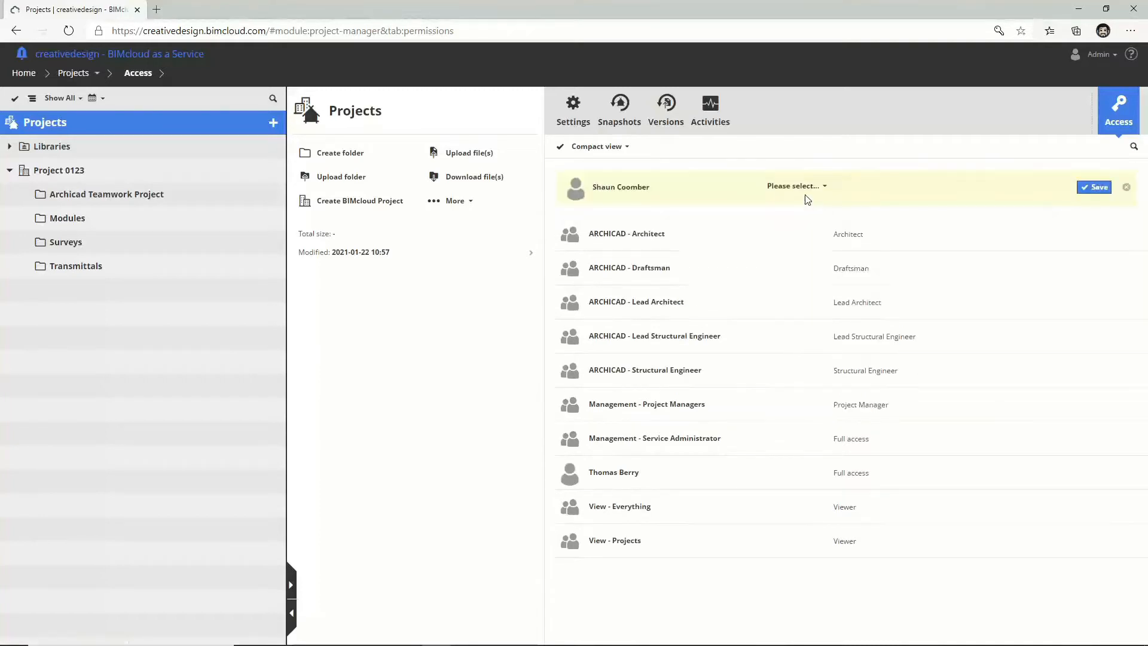
click(799, 189)
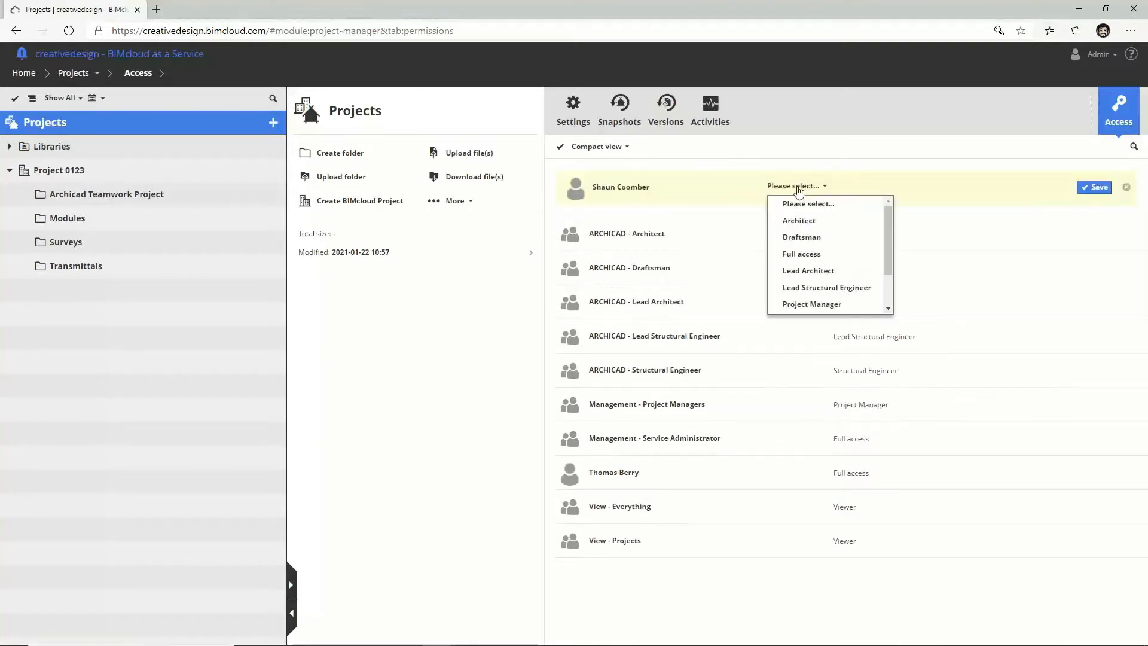
click(828, 271)
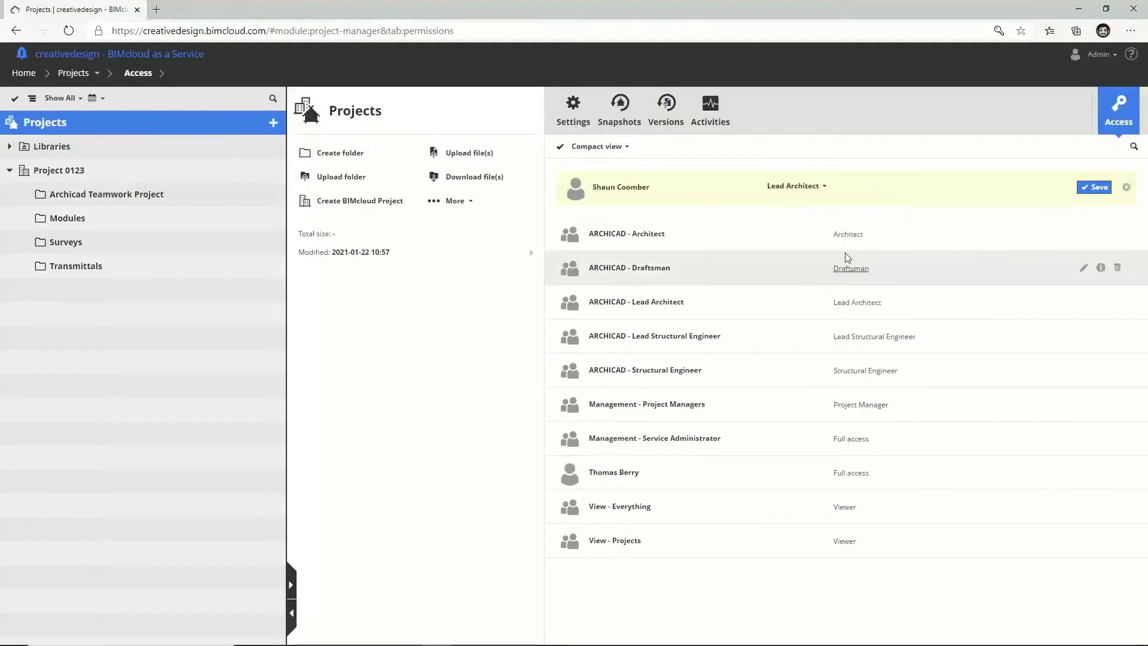
click(1094, 188)
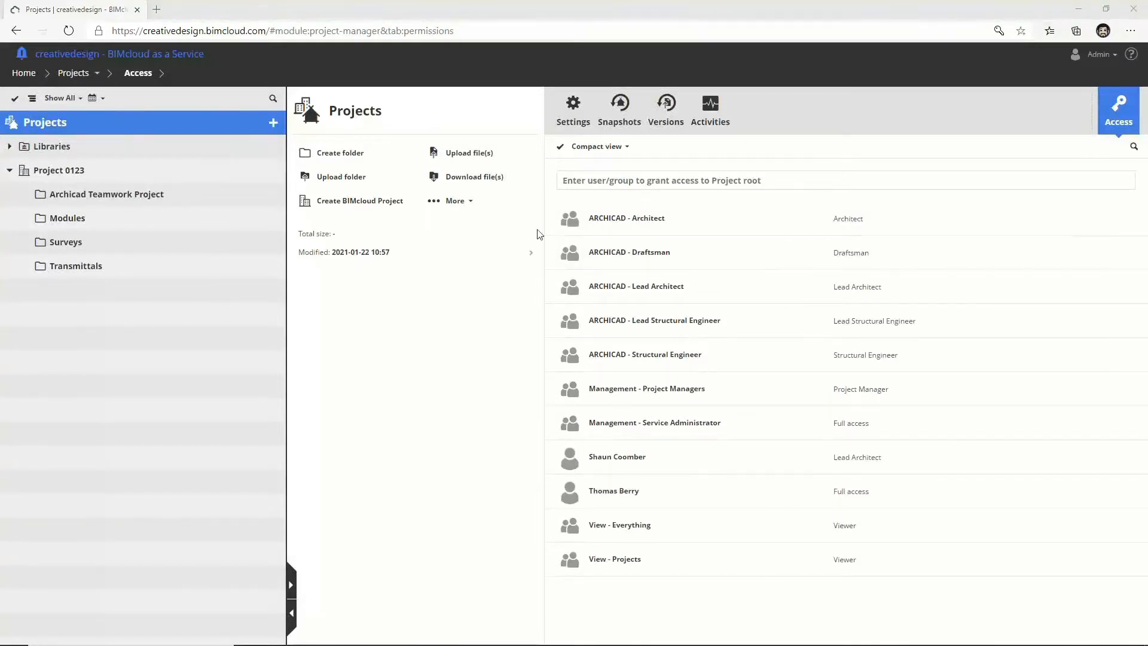
click(103, 175)
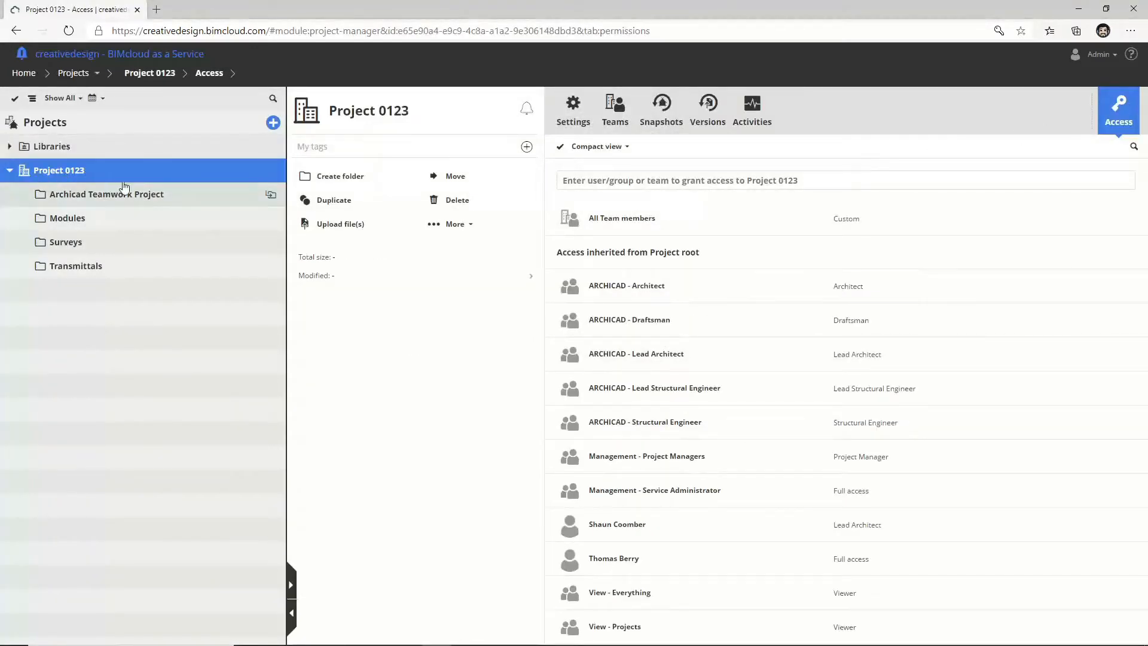
click(114, 197)
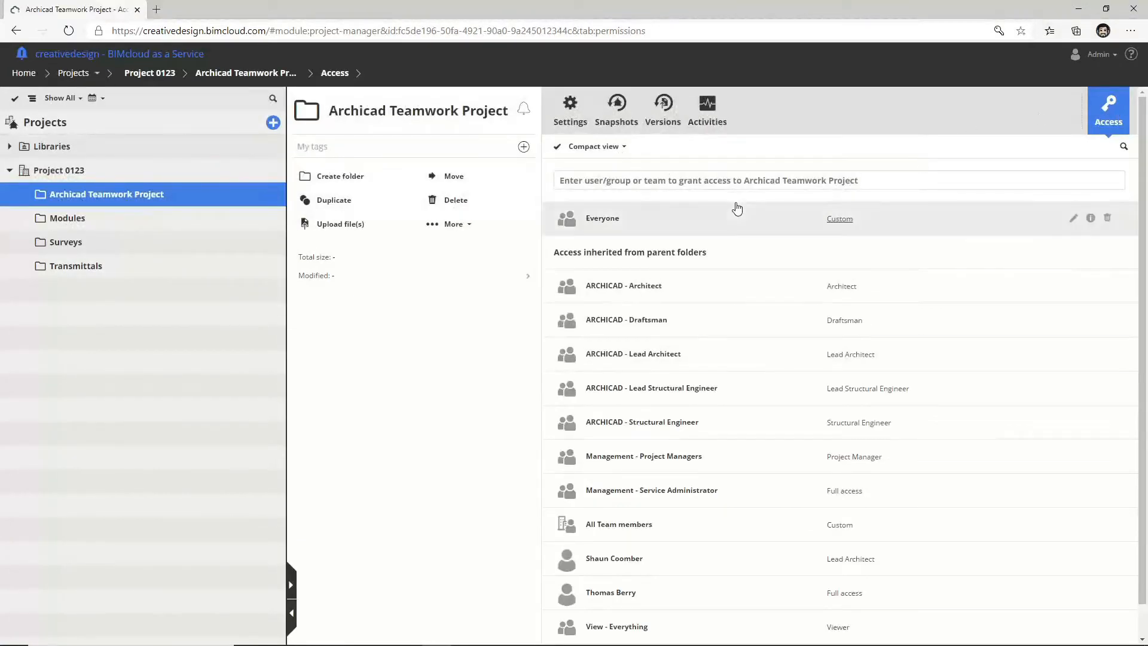
click(99, 178)
click(94, 126)
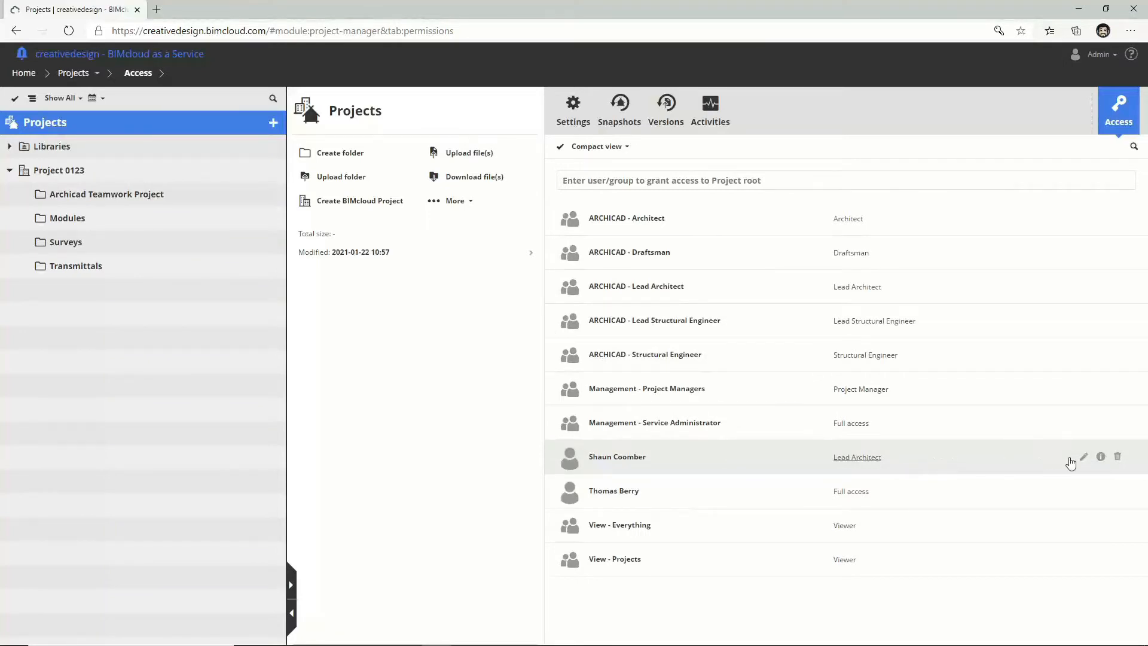
click(1117, 457)
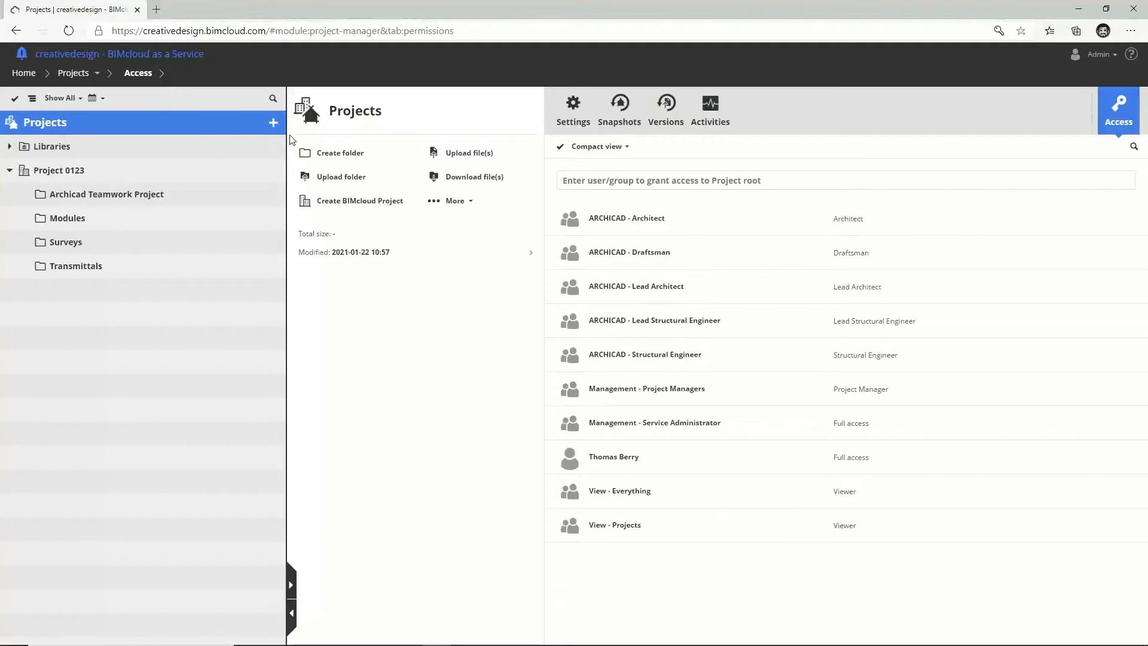
click(76, 75)
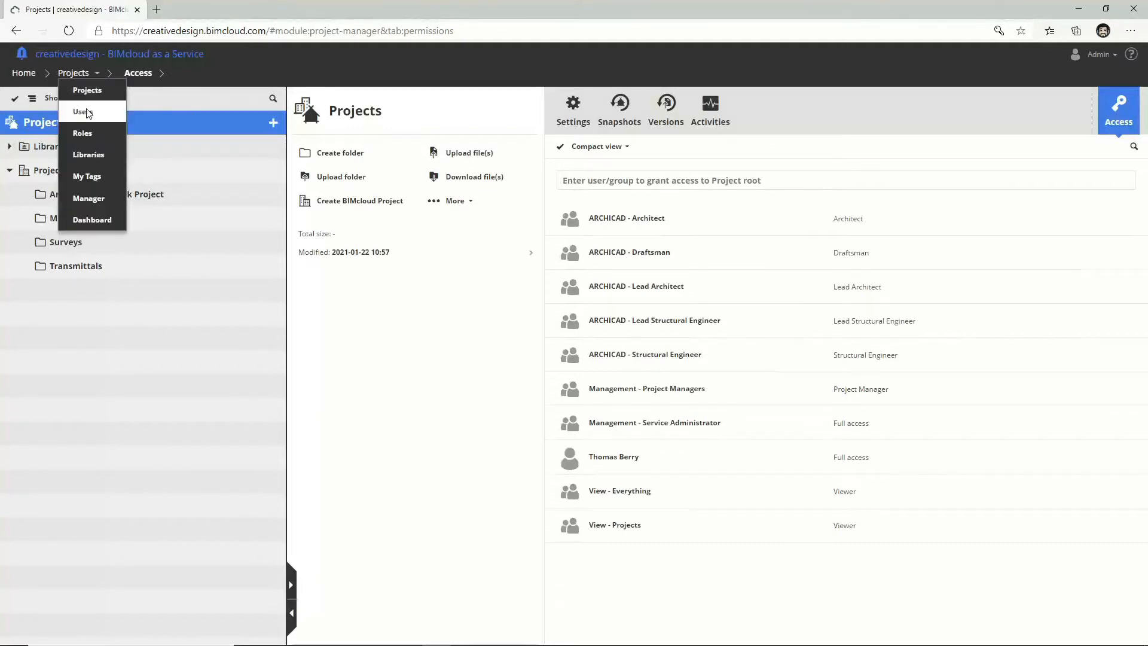
Step: Go to the Users manager and filter the list to show only groups
click(84, 111)
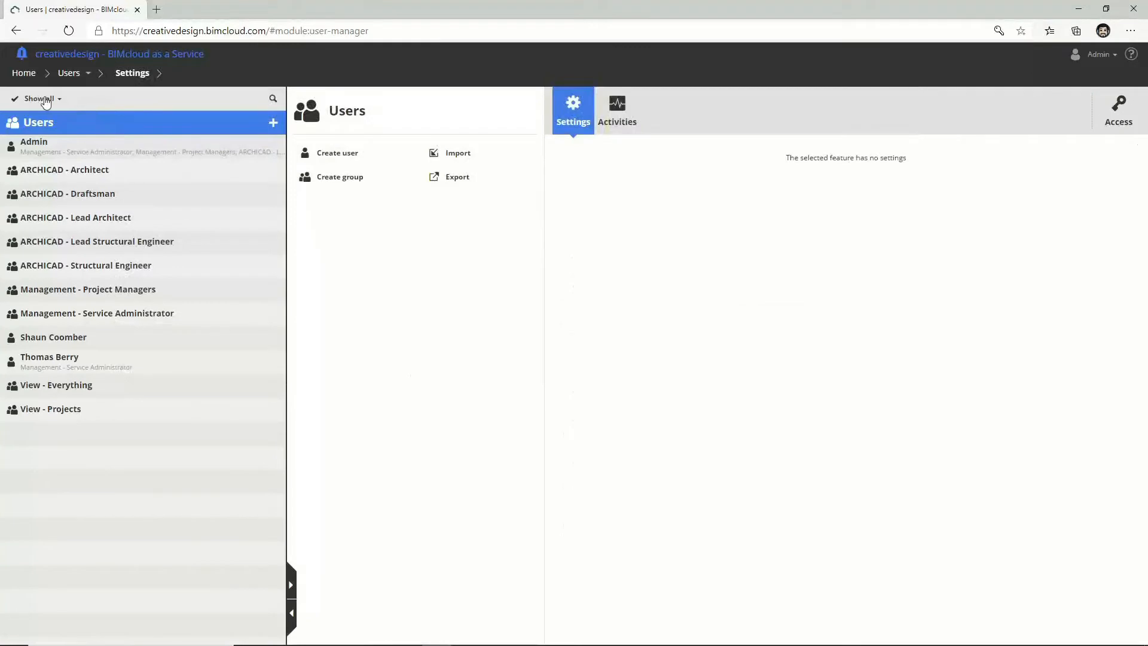
click(43, 99)
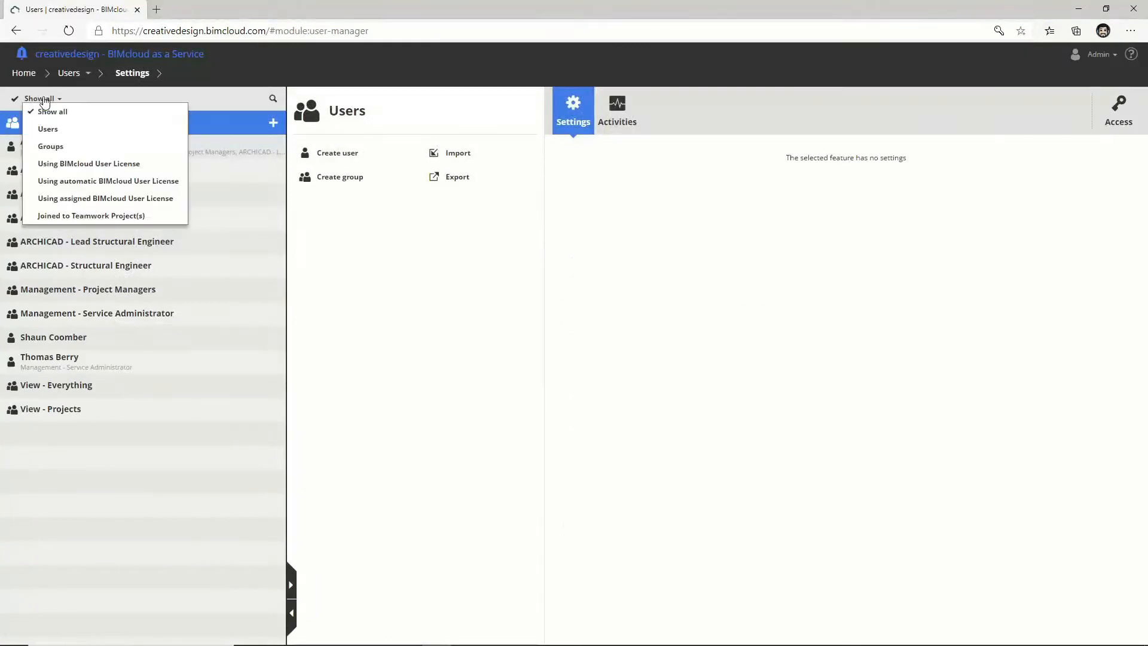
click(52, 146)
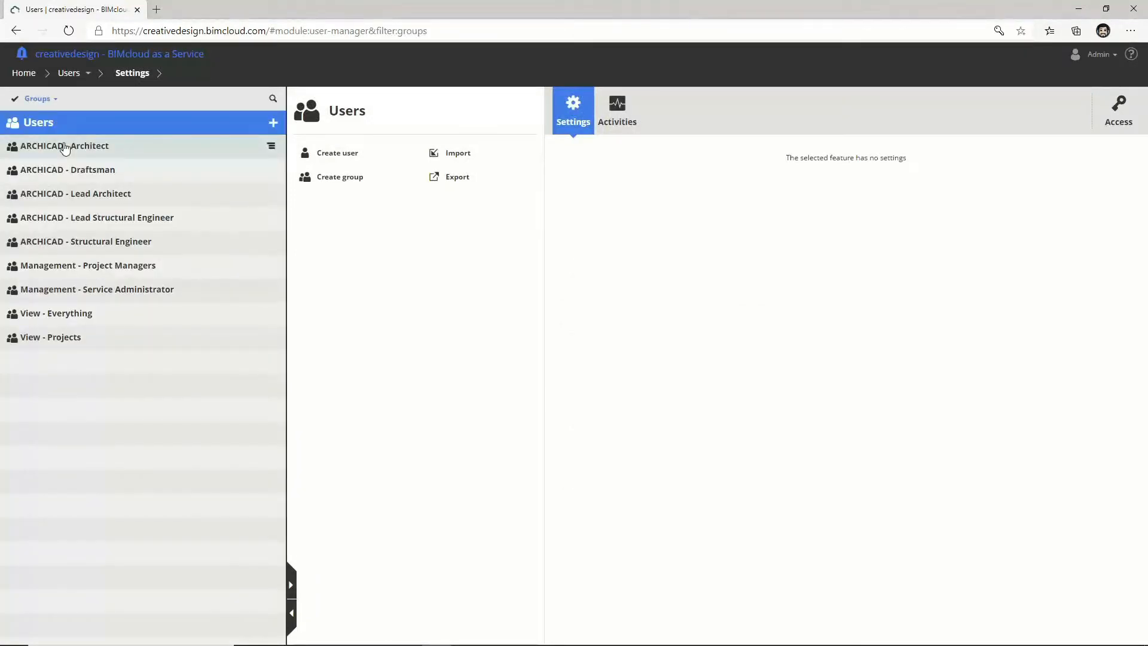
click(273, 123)
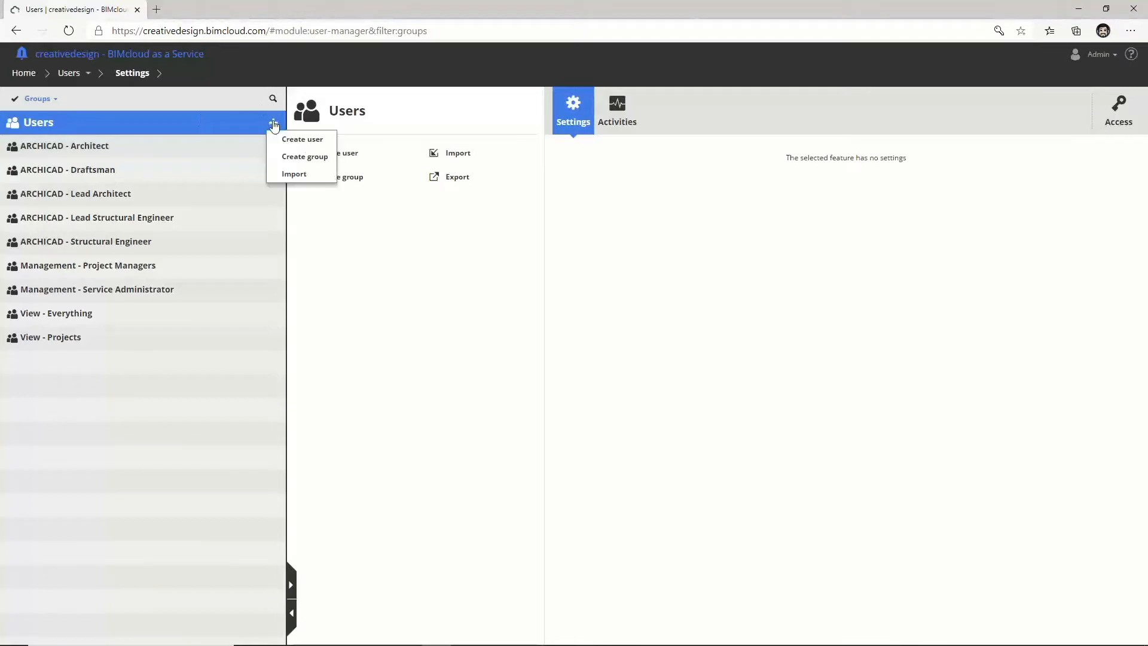
click(226, 131)
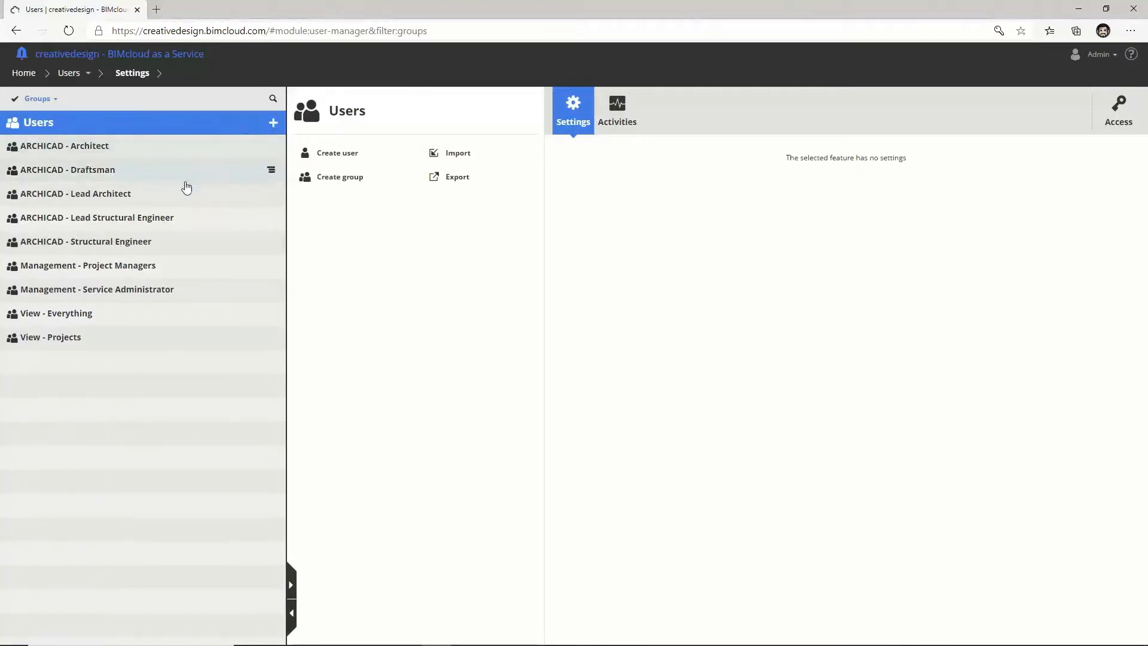
Step: Add the new user as a member of ARCHICAD - Lead Architect and save
click(93, 199)
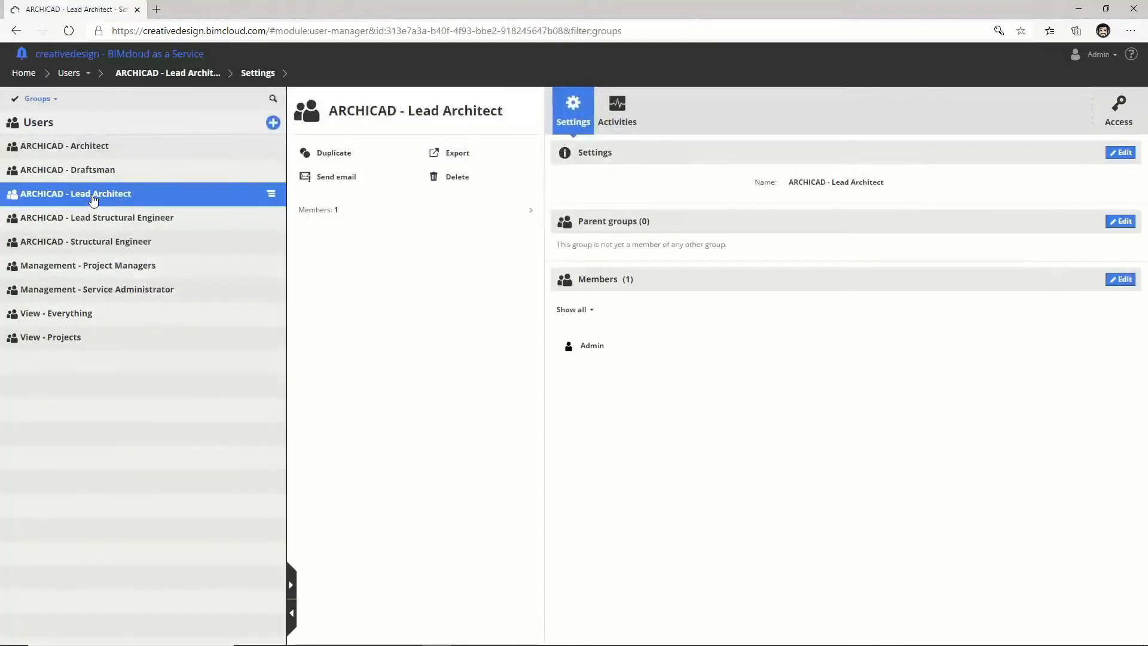
click(1120, 279)
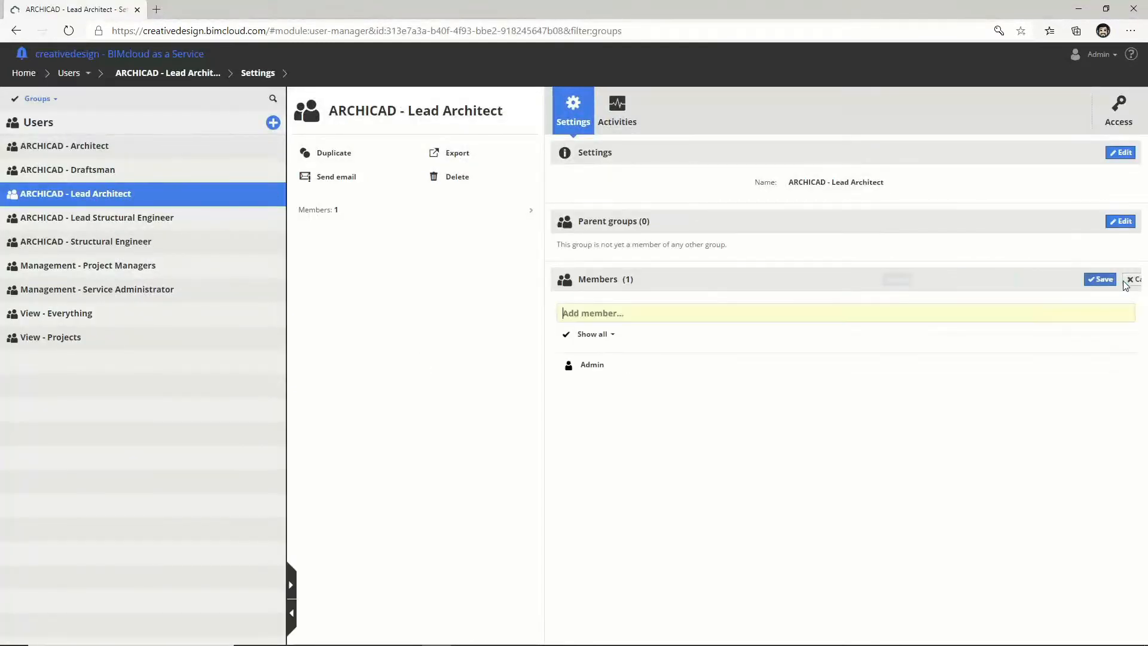
text(shaun)
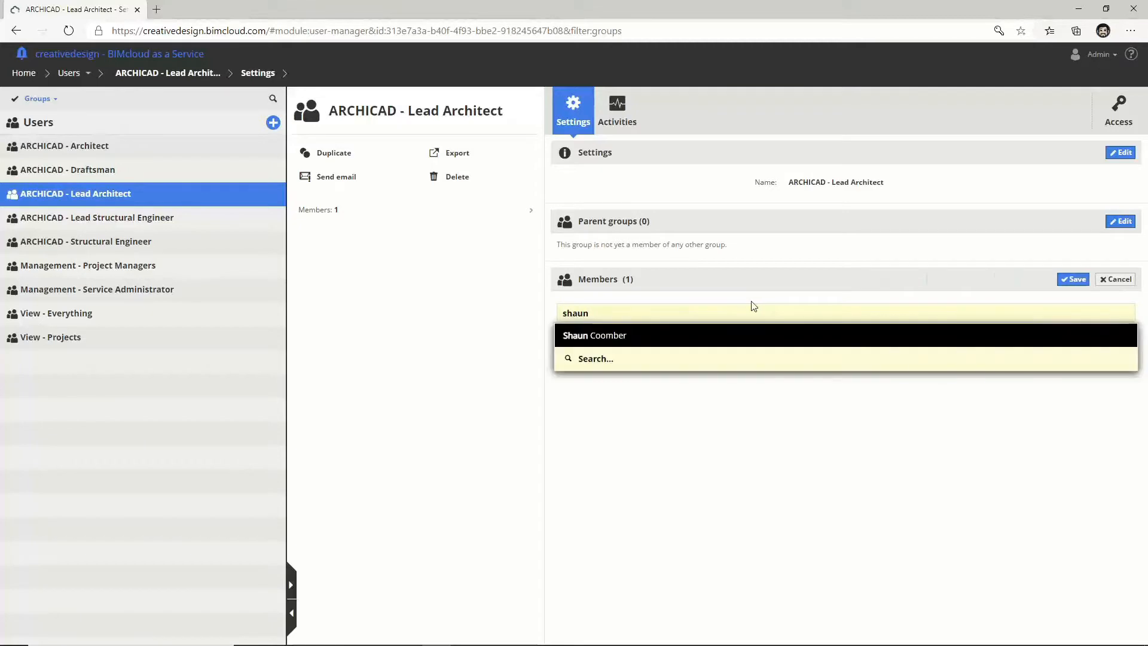
click(722, 335)
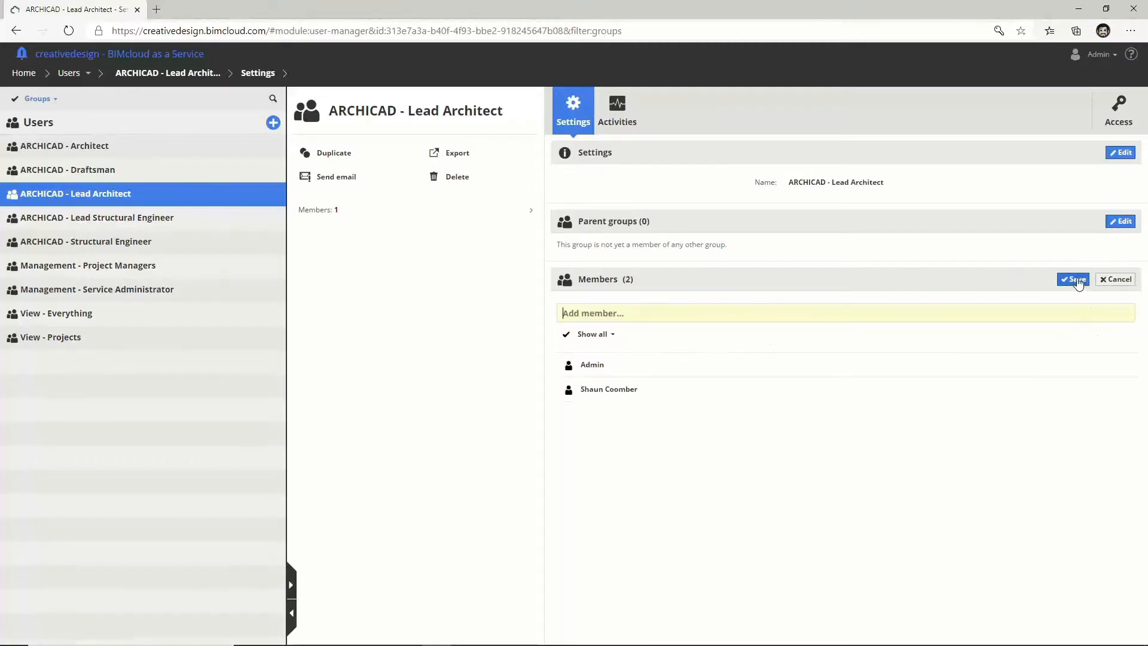
click(1073, 279)
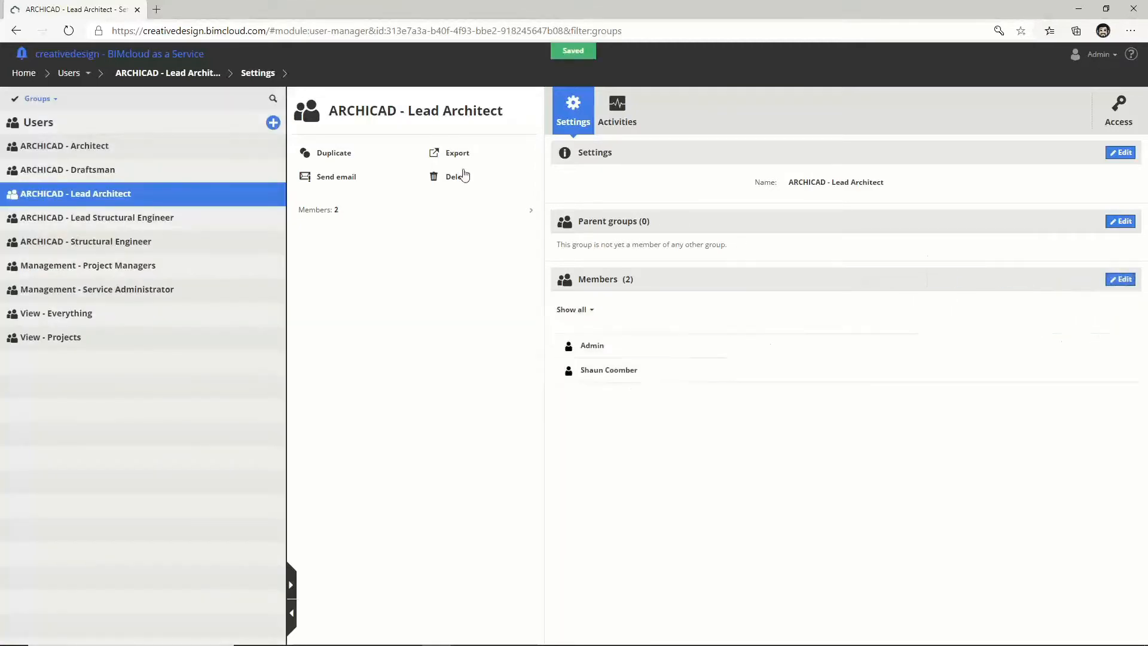
click(37, 99)
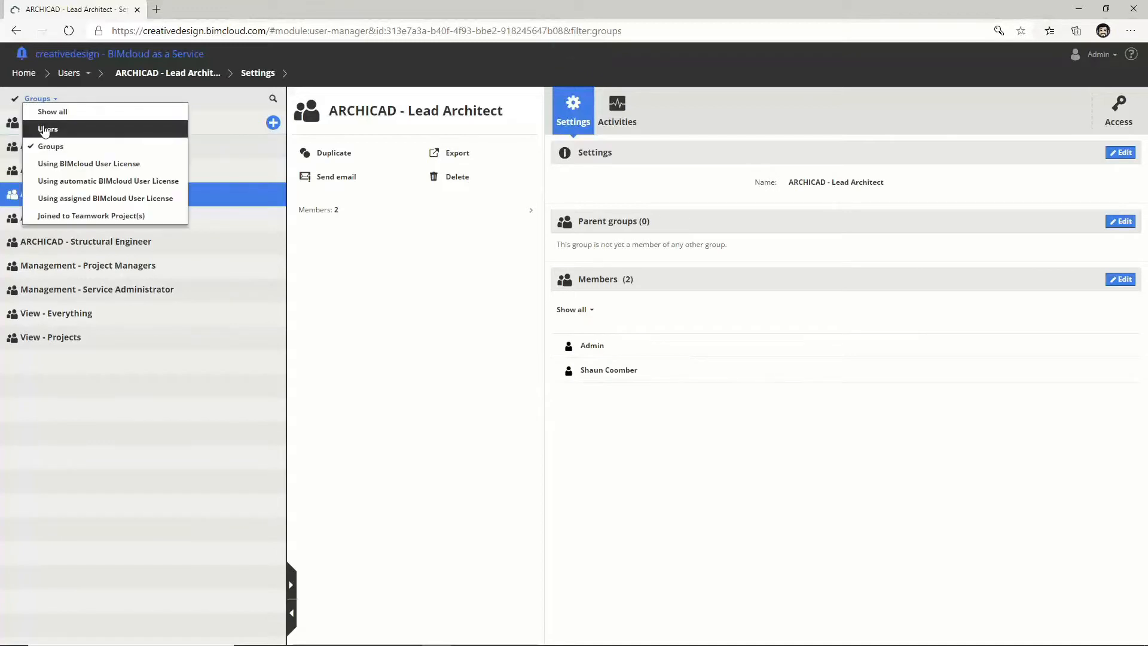
Step: Give the user Management - Project Managers as a second parent group and save
click(66, 125)
click(60, 166)
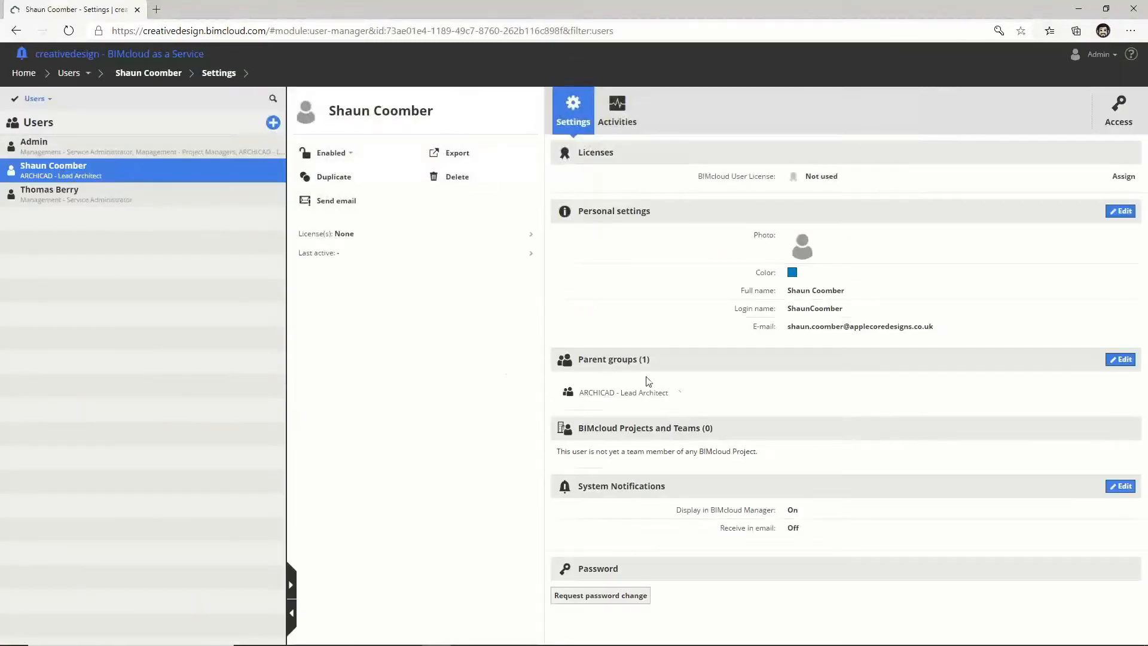
click(1121, 360)
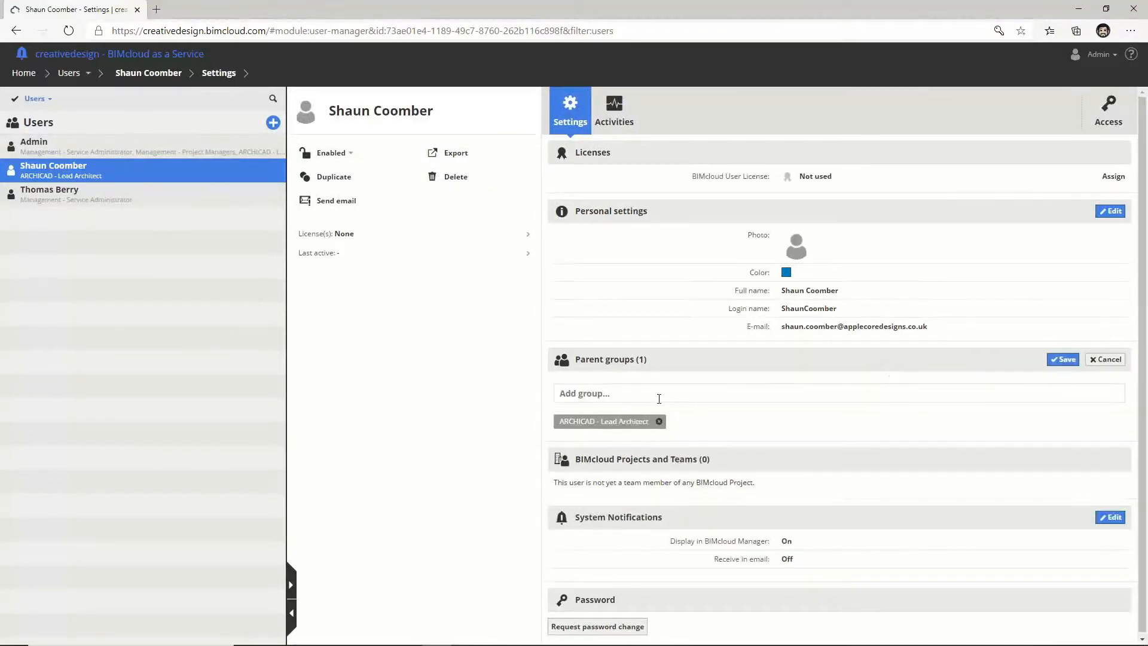
click(648, 394)
text(manag)
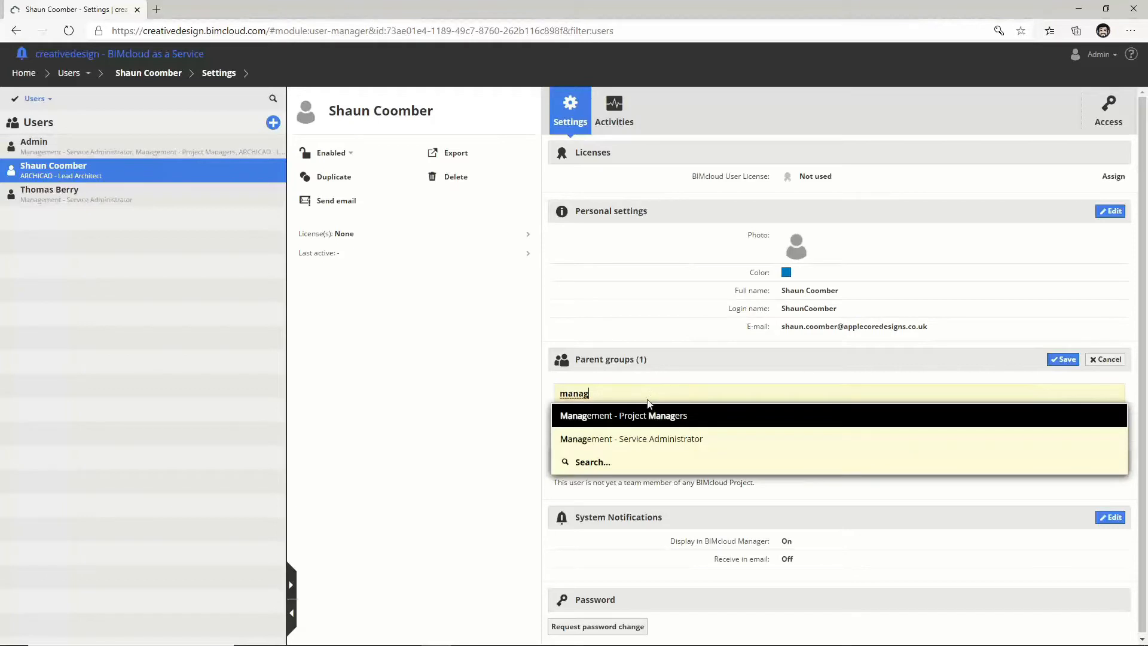
click(652, 414)
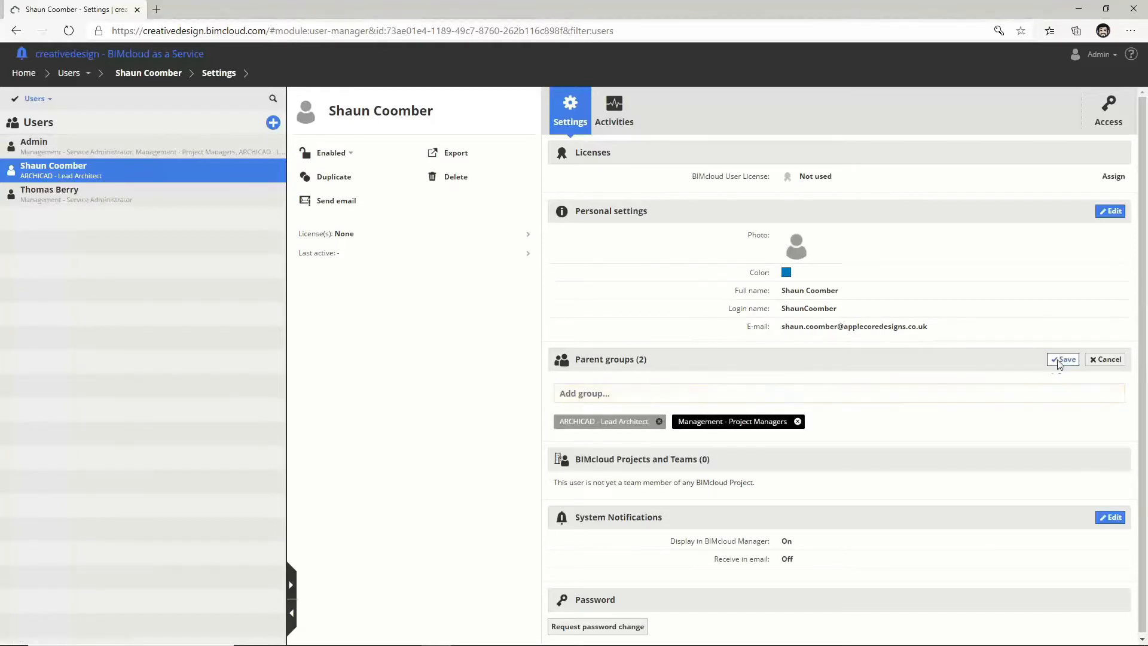
click(1059, 360)
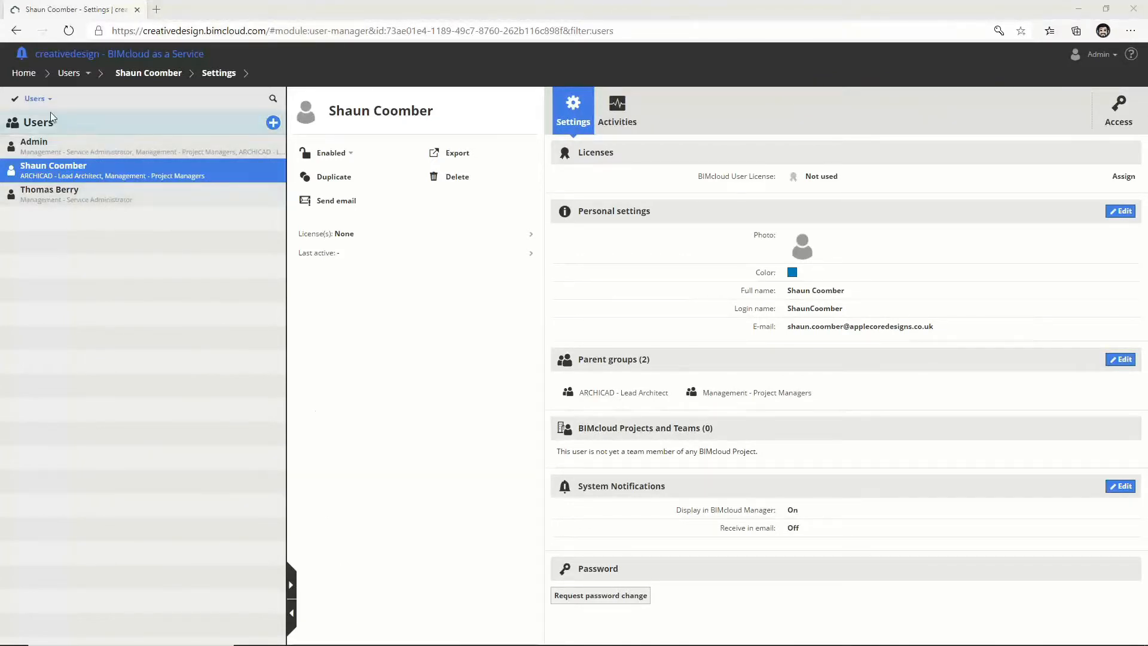
click(36, 98)
Step: Filter to groups and view Management - Project Managers, then Management - Service Administrator details
click(48, 146)
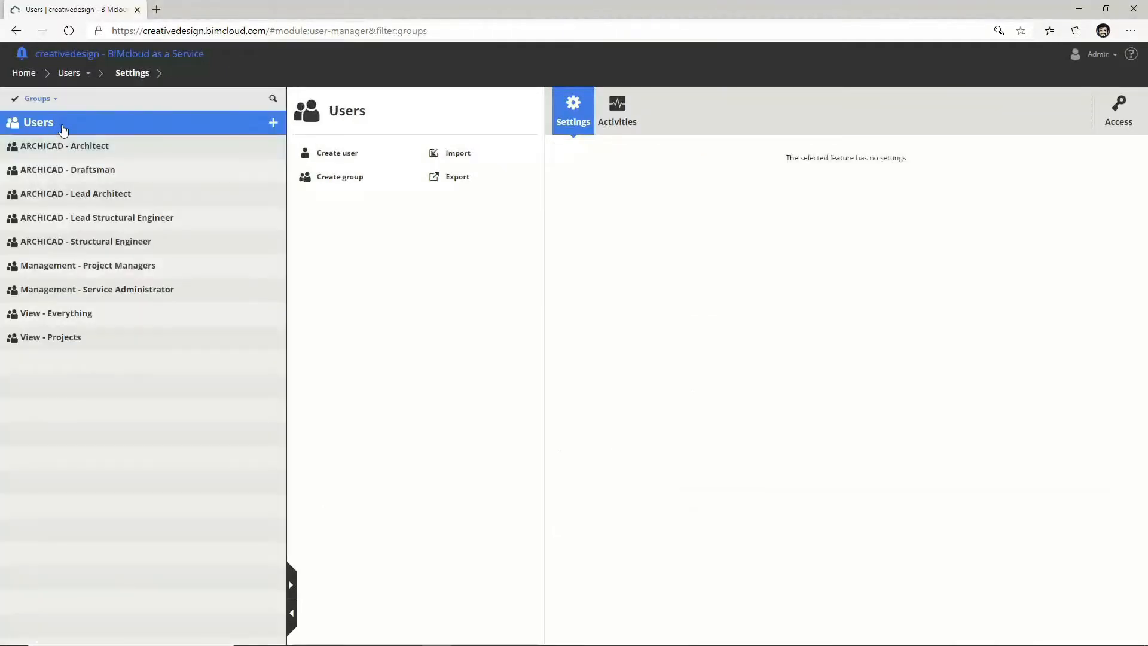
click(73, 265)
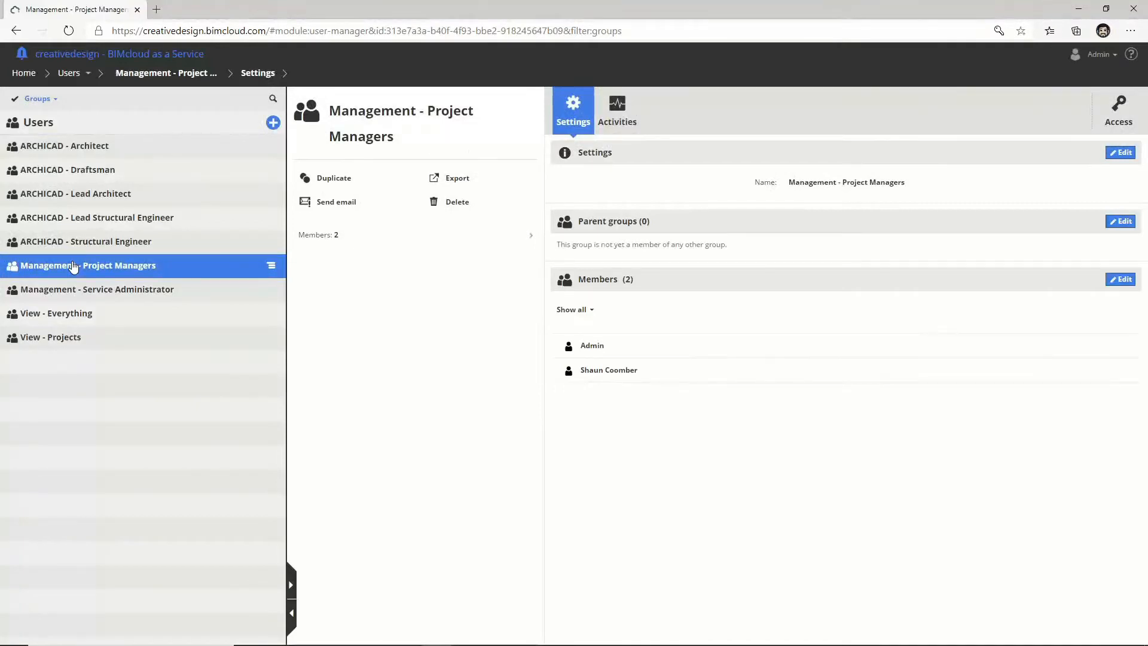
click(74, 289)
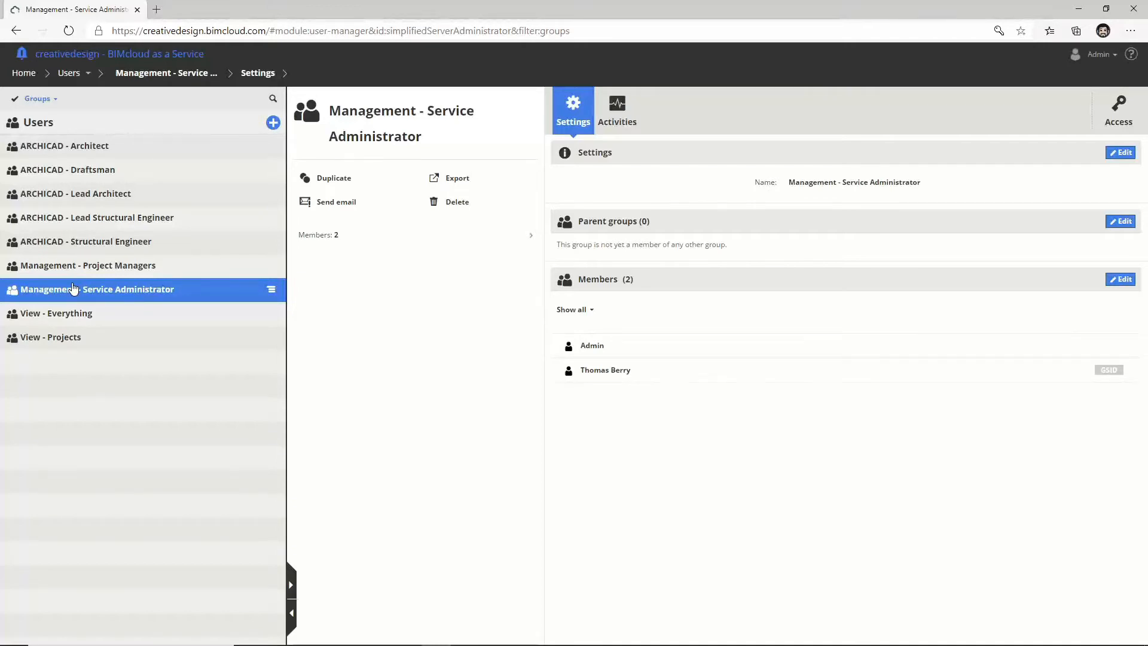
click(69, 74)
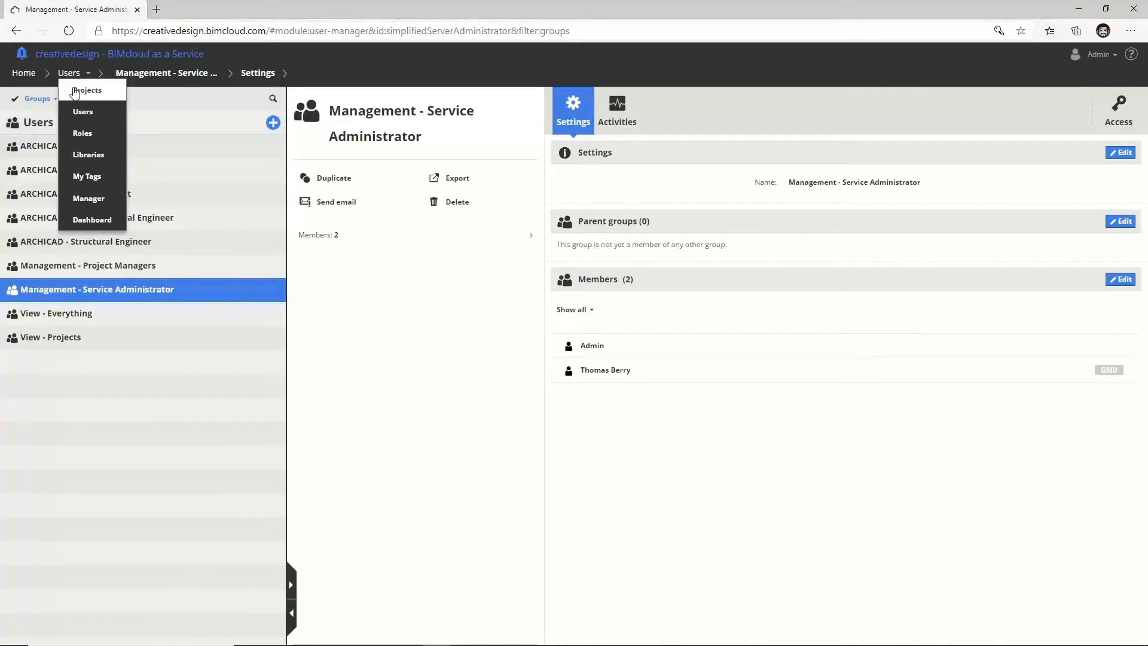
Step: In Projects, browse Project 0123's Teamwork folder, then view the Projects root's access list
click(74, 91)
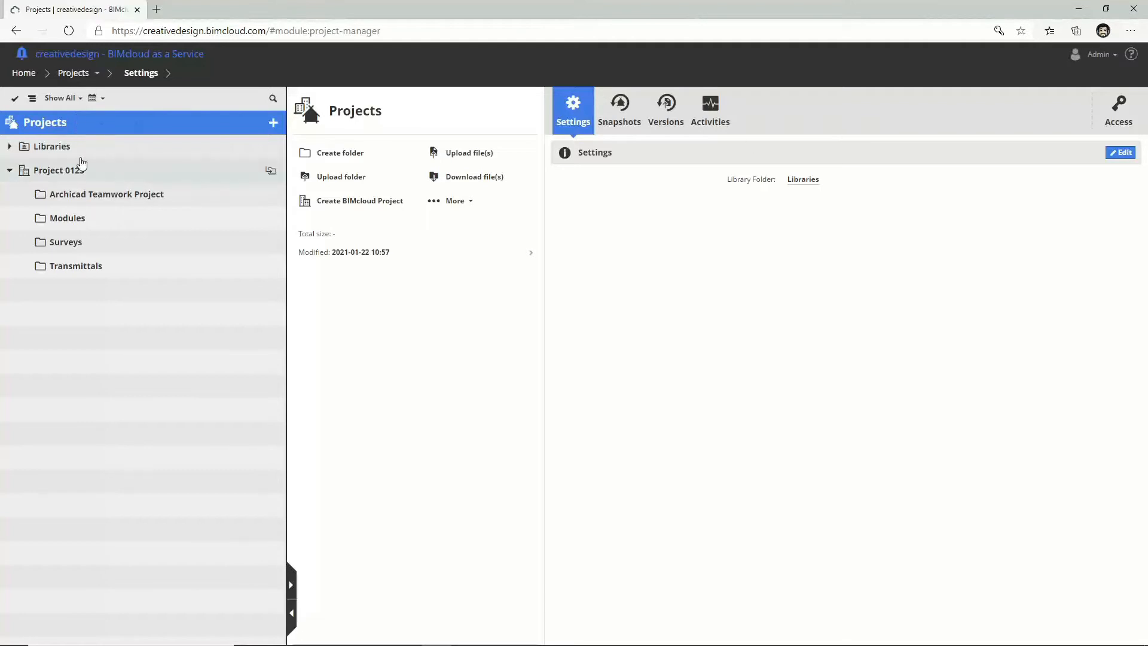
click(65, 172)
click(67, 196)
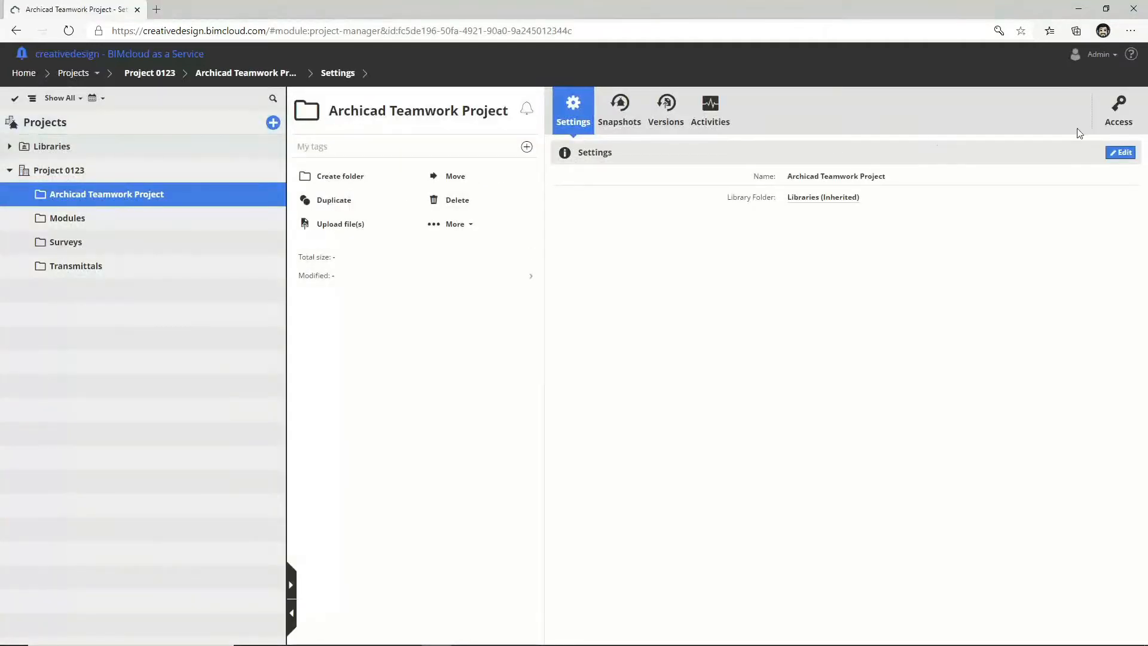
click(109, 123)
click(1135, 119)
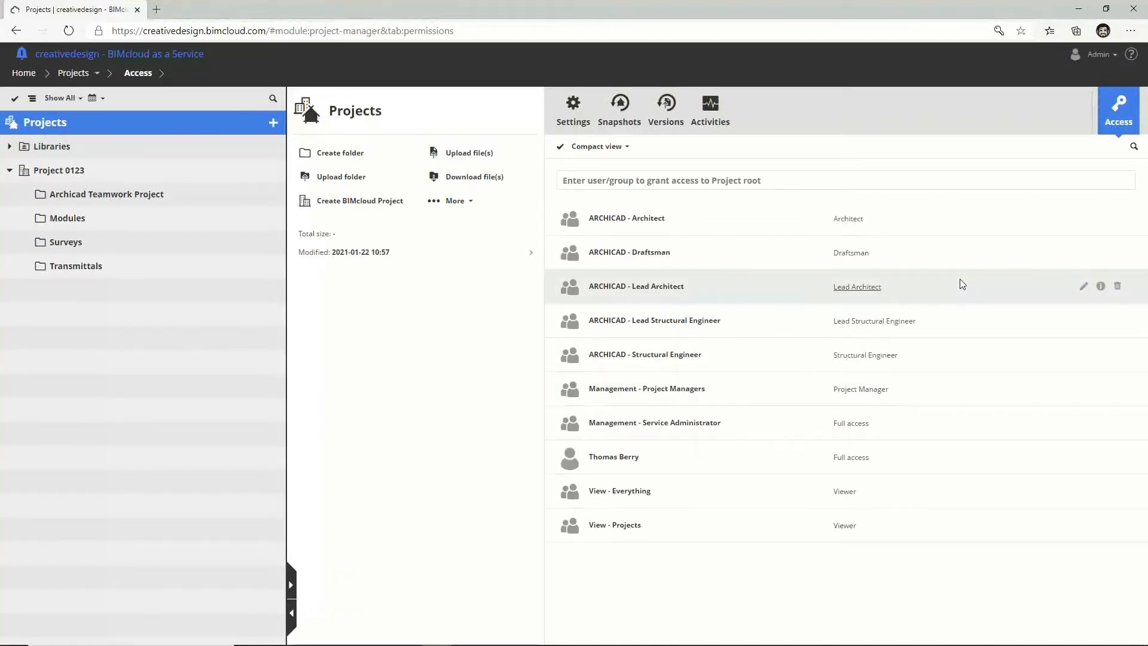
Step: View the Users root's access list, then return to the Projects area
click(79, 74)
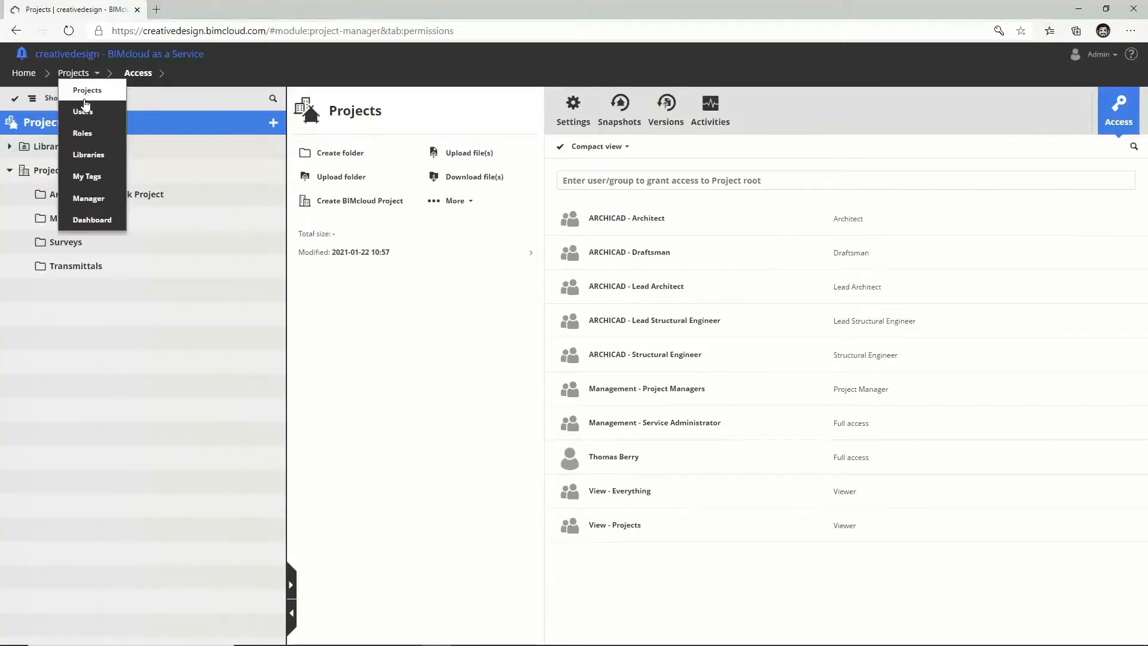
click(84, 108)
click(61, 123)
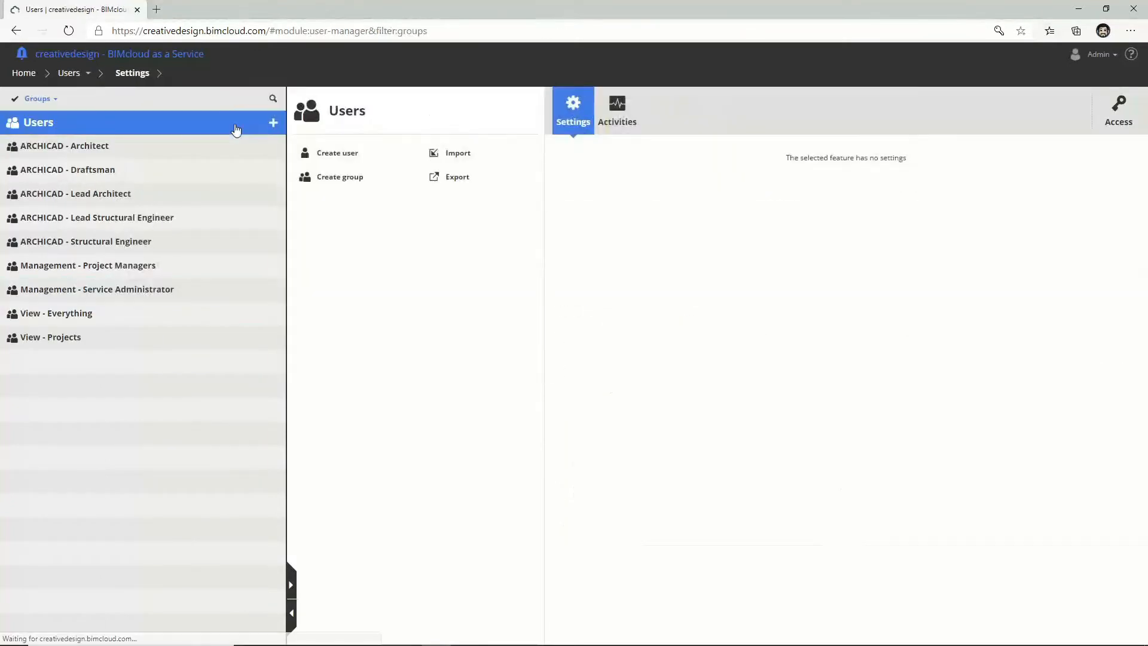
click(1123, 114)
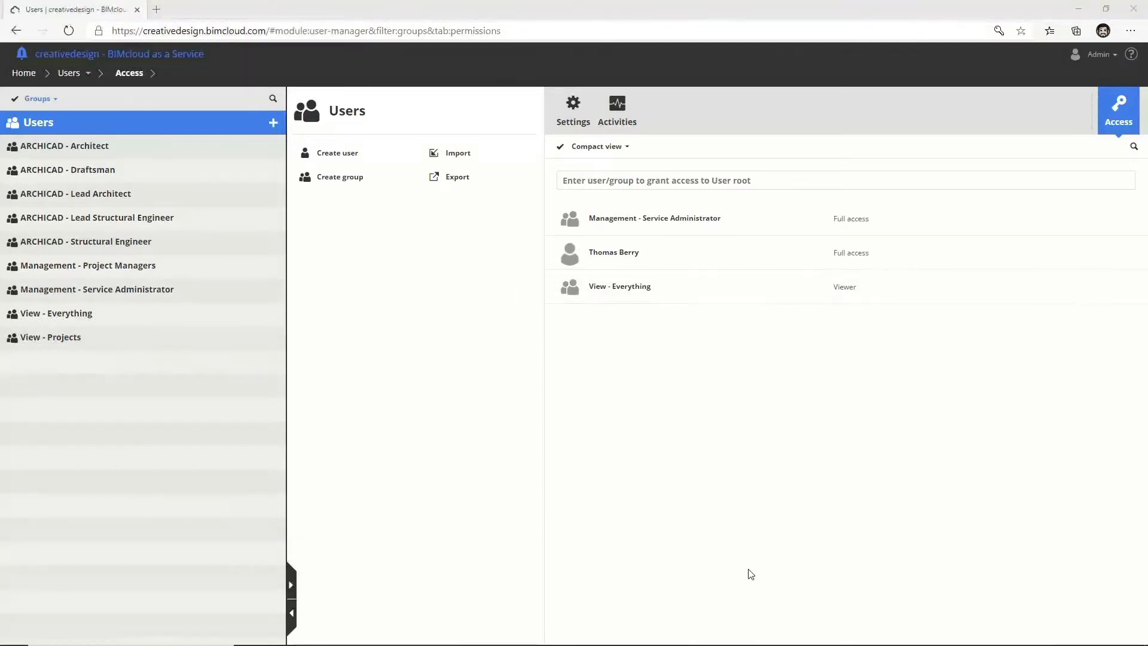
click(69, 74)
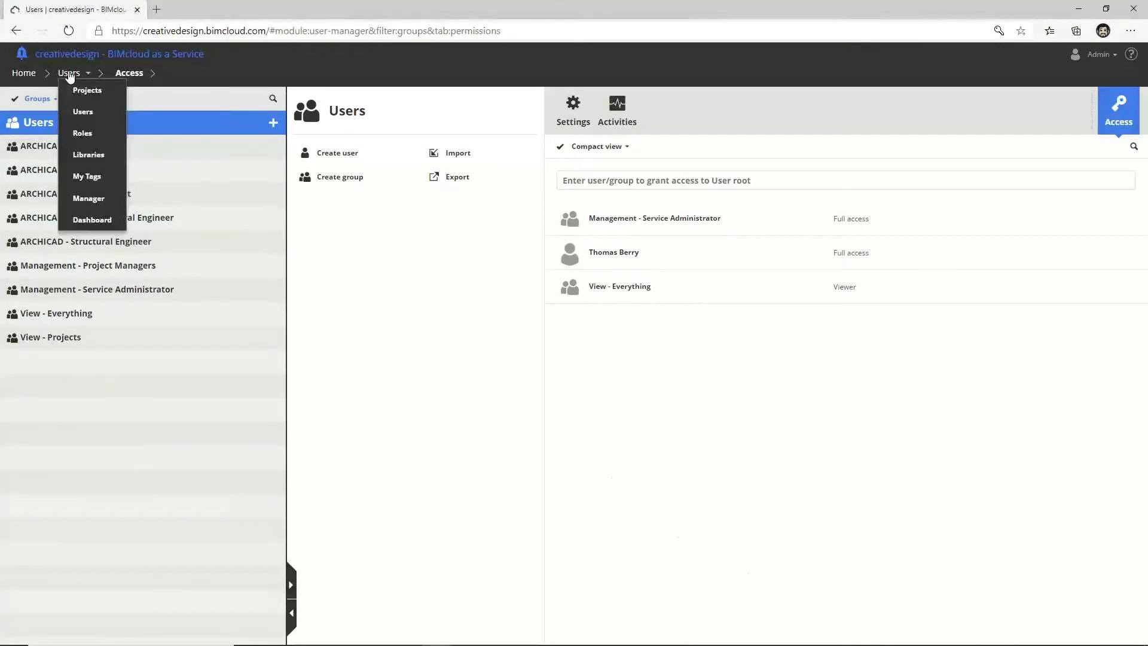
click(76, 89)
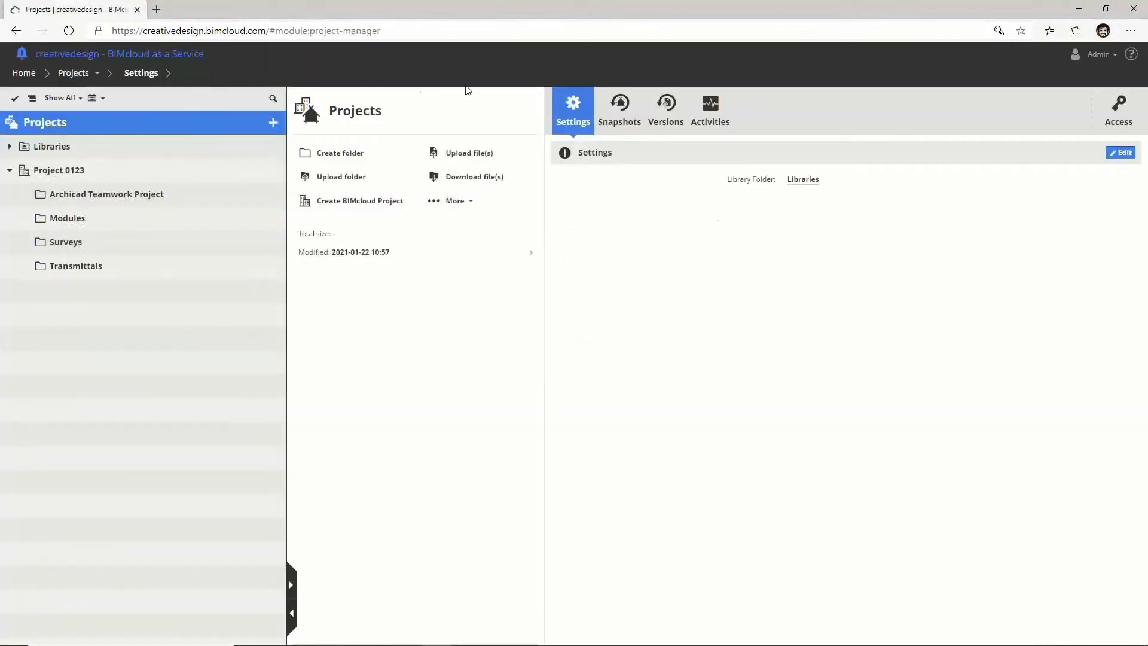
Step: Review the projects' snapshot schedule on the Snapshots tab, then log out of BIMcloud
click(626, 113)
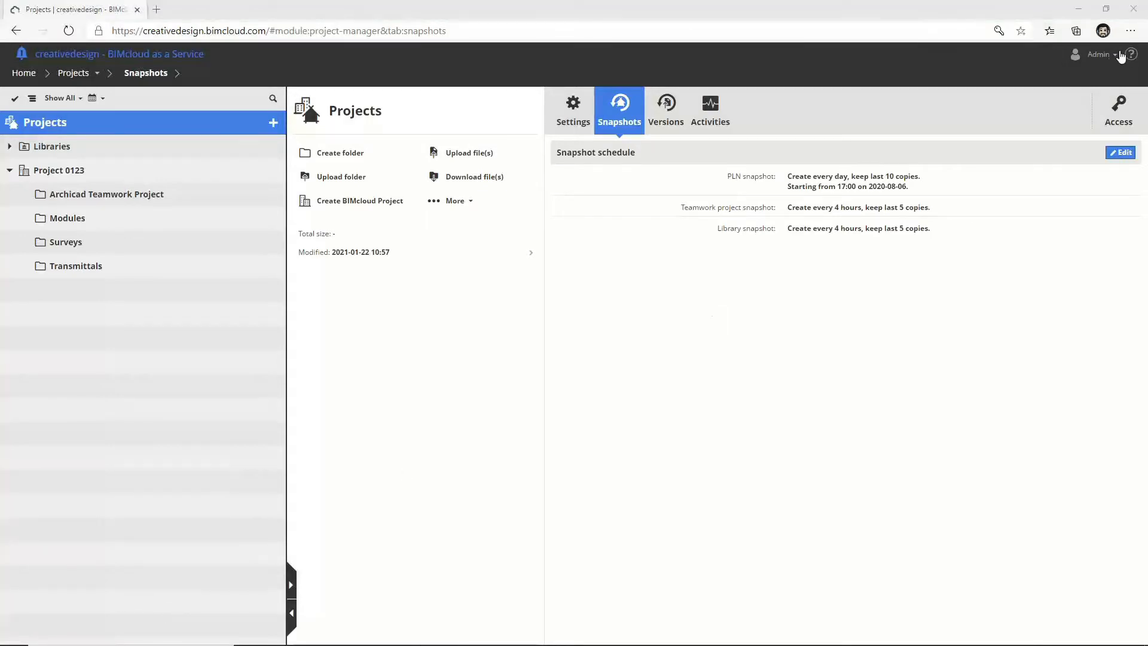
click(1099, 55)
click(1061, 117)
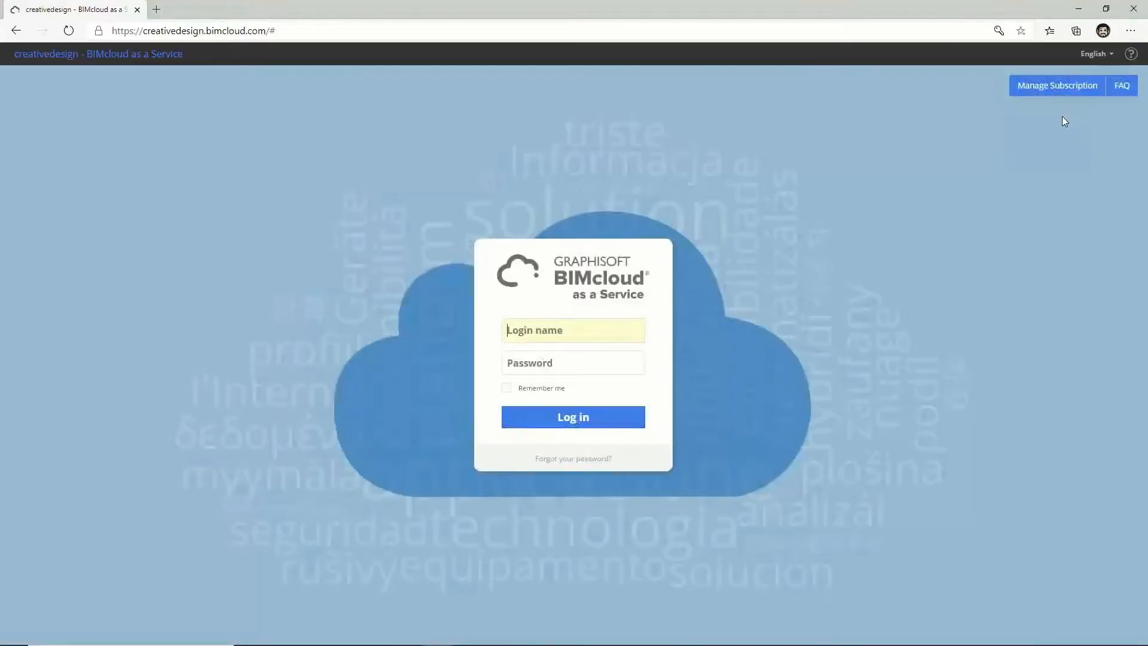
Step: Sign in with the user's login name and password, declining Edge's password save
key(Tab)
text(•••••)
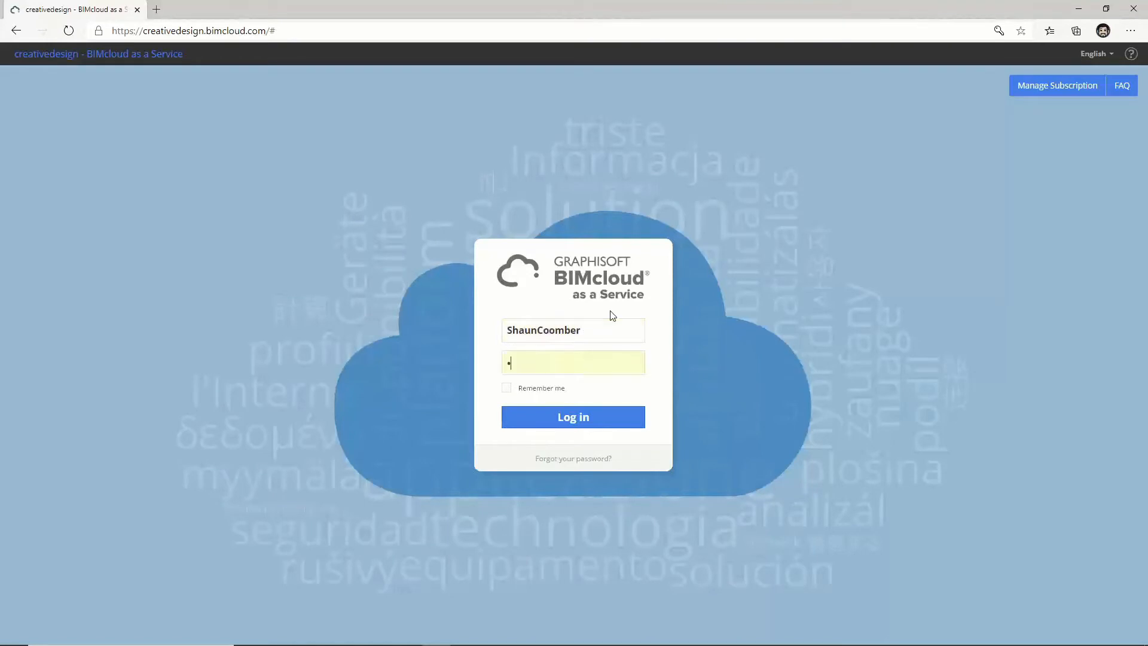
key(Return)
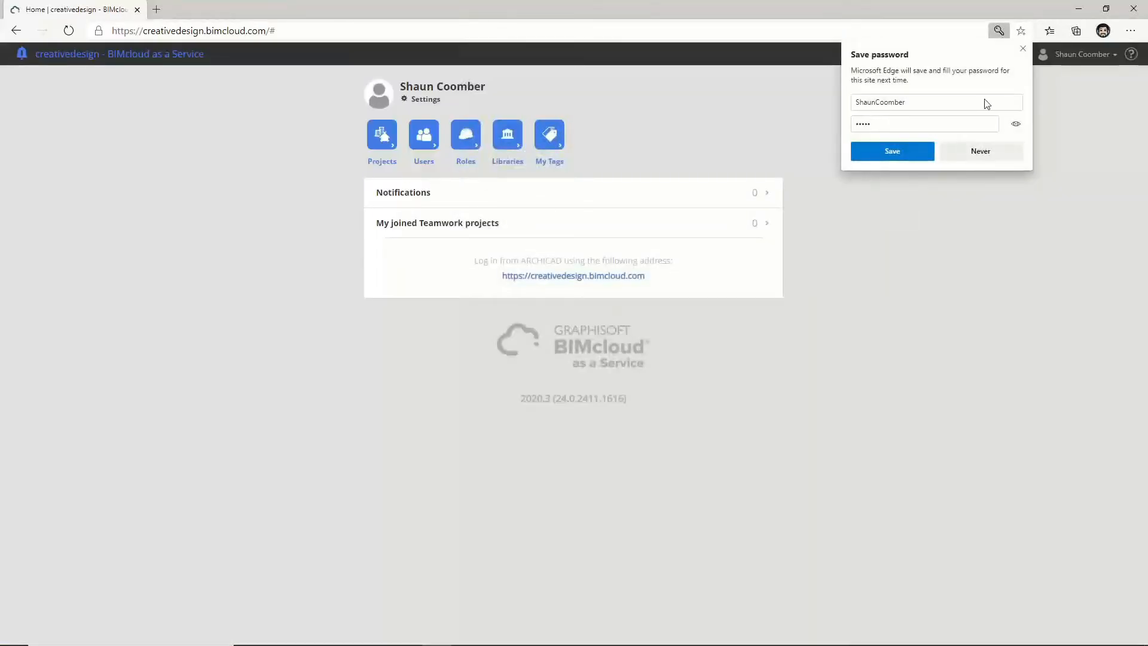
click(978, 152)
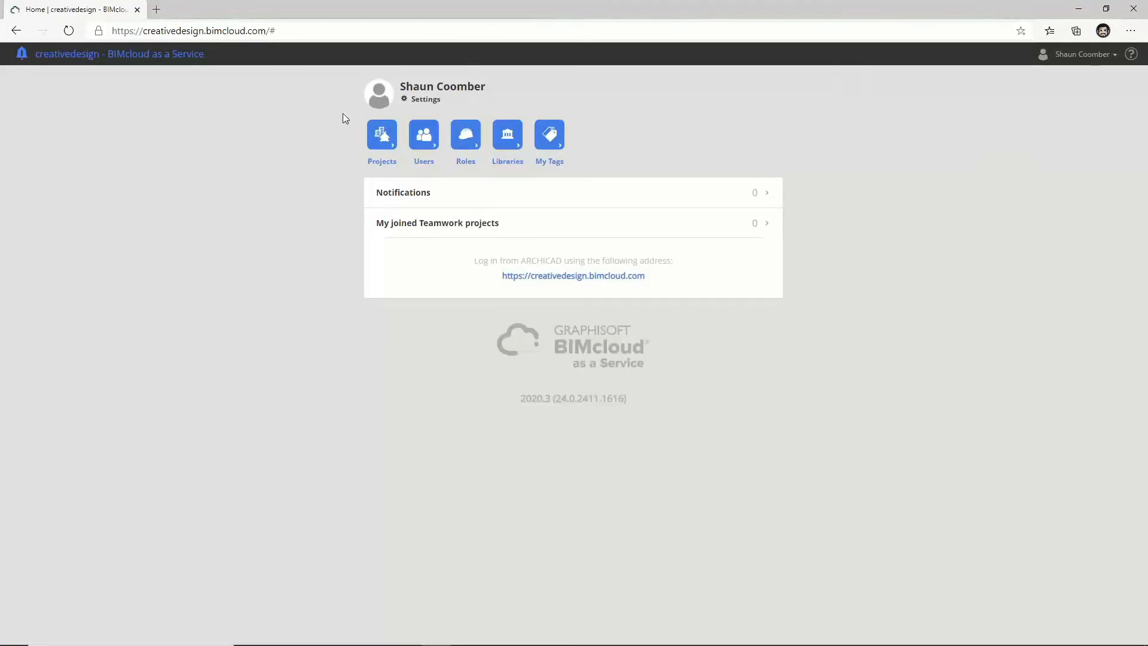
Step: Go to the Users manager, then to the Projects area
click(421, 135)
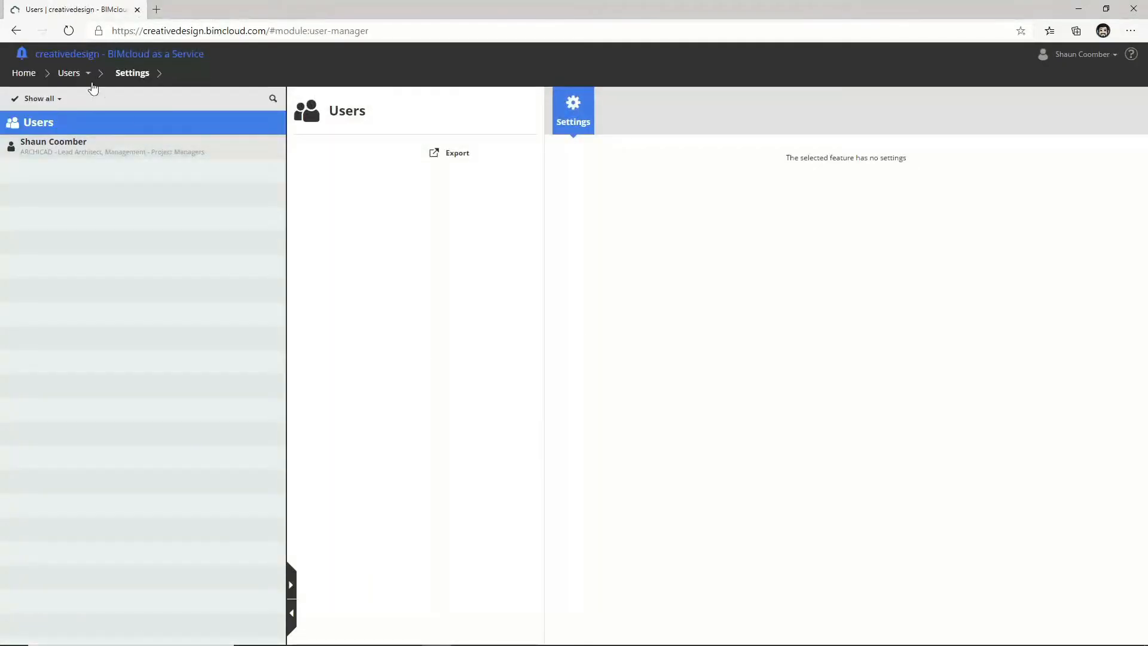
mouse_move(76, 79)
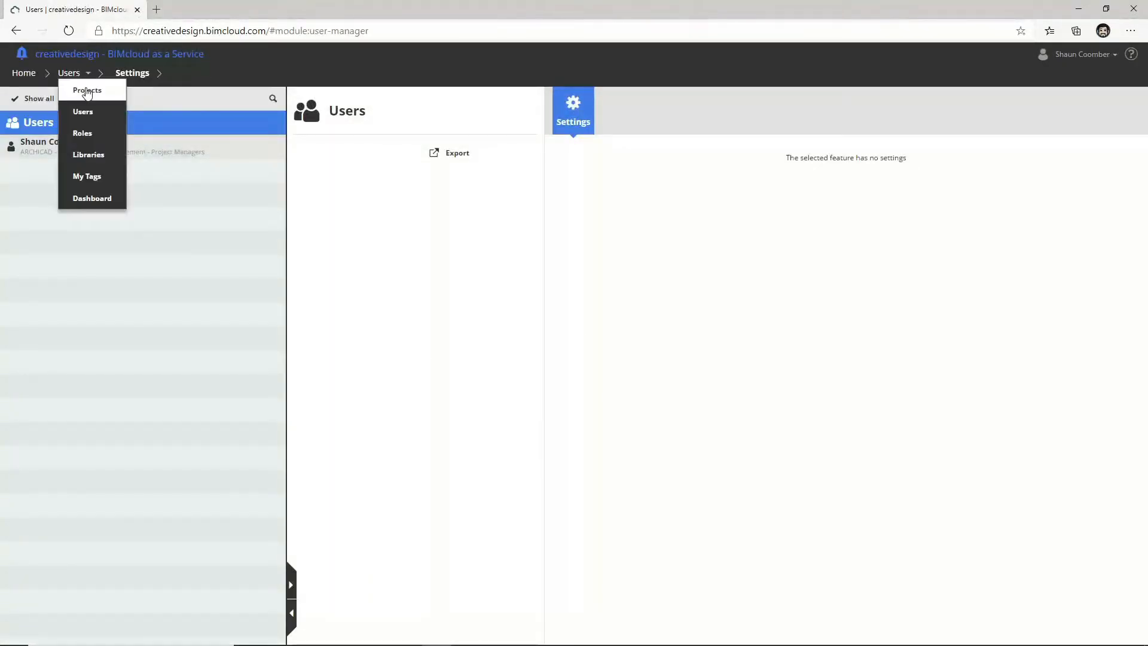
click(86, 89)
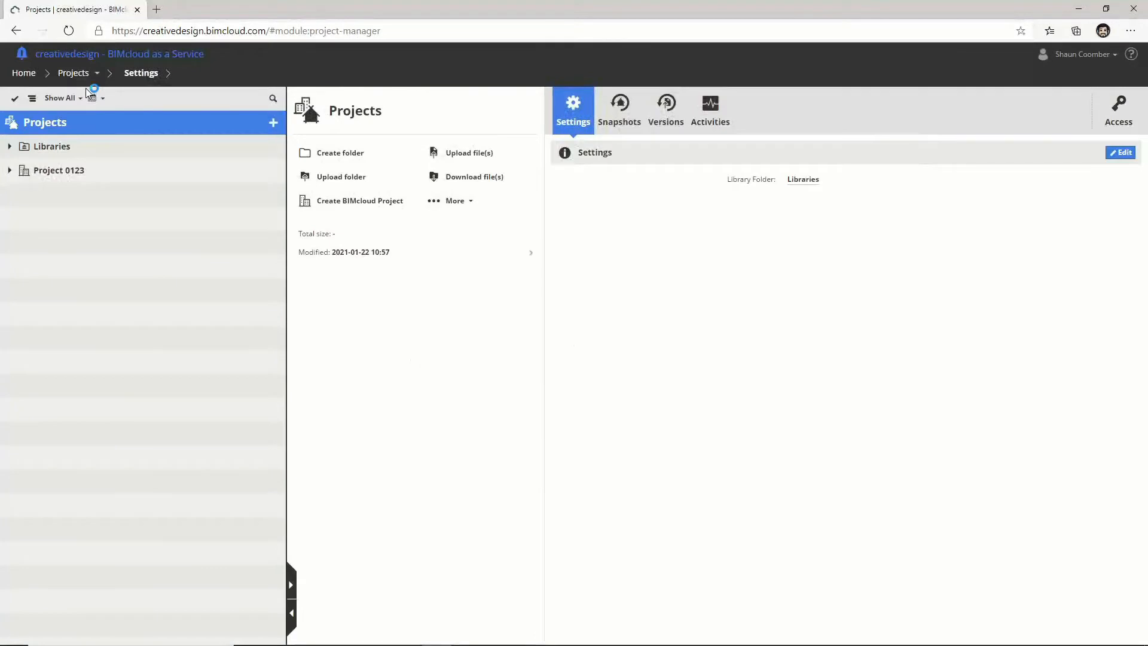
Step: Create a new BIMcloud project named 'Example Project' and begin adding a folder inside it
click(273, 124)
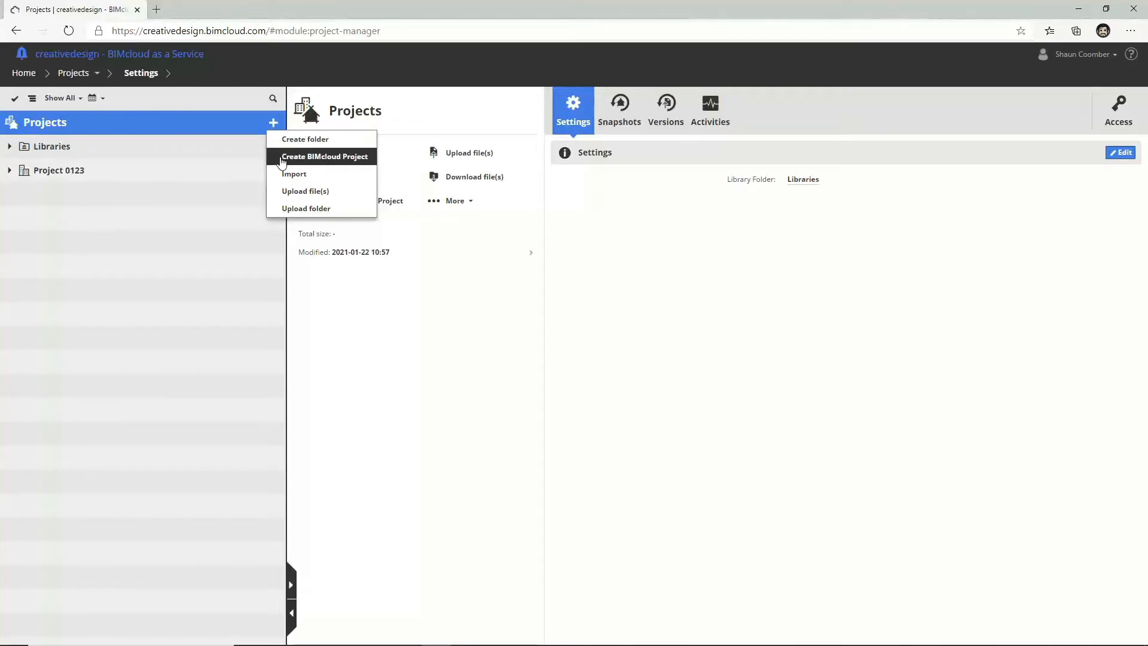
click(281, 158)
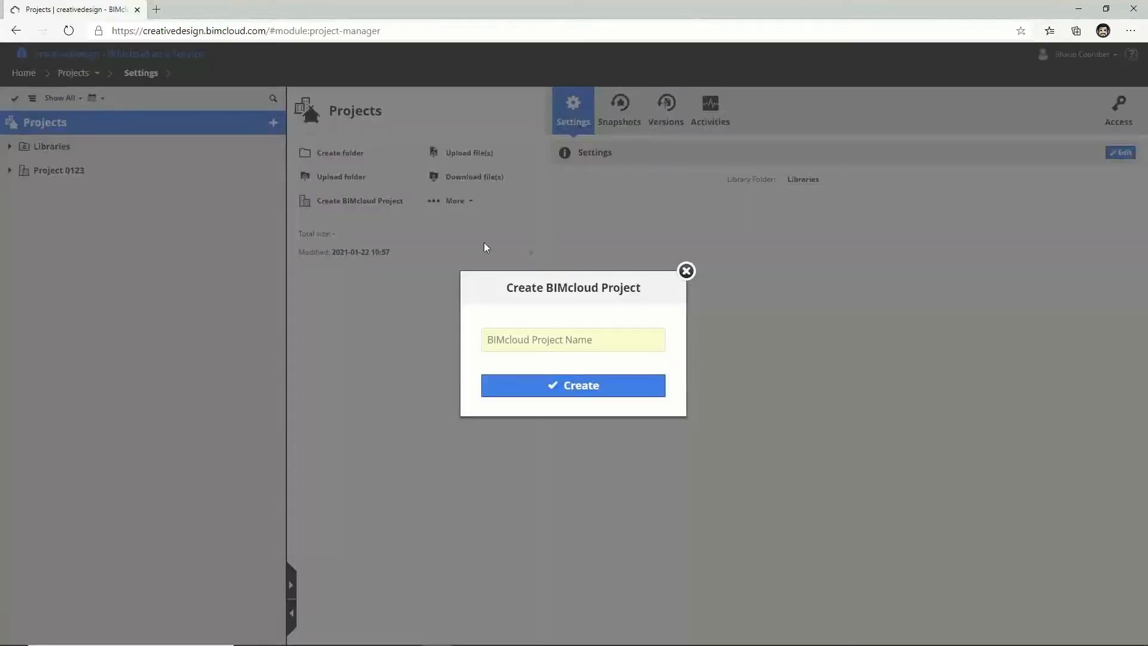
text(Exam)
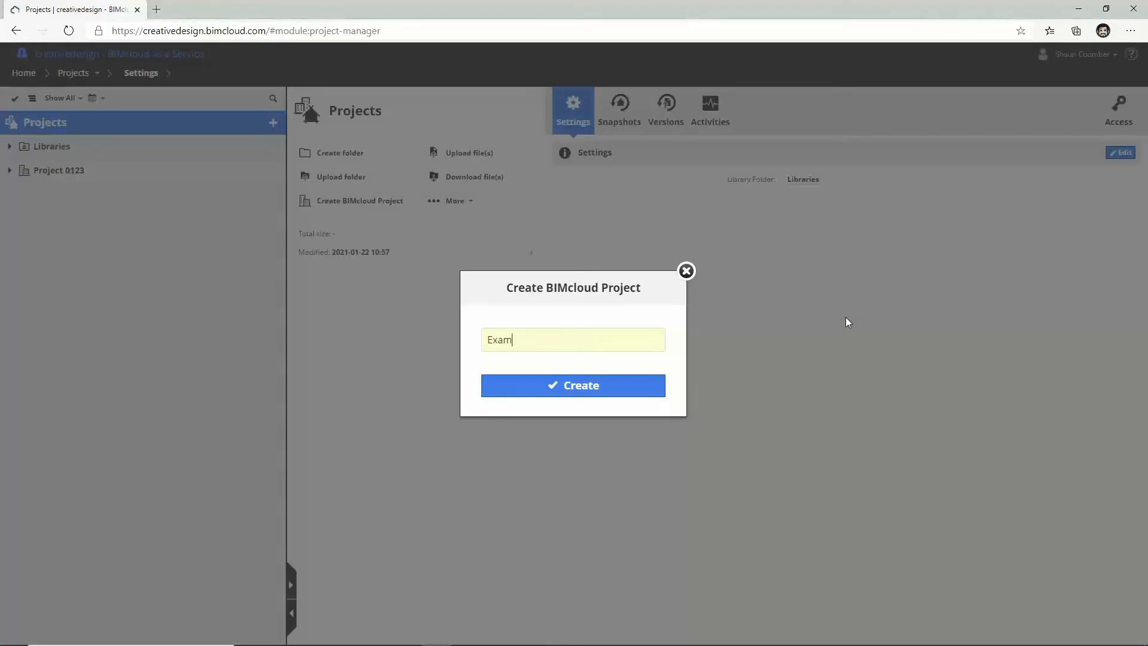
text(ple Proje)
text(ct)
click(592, 388)
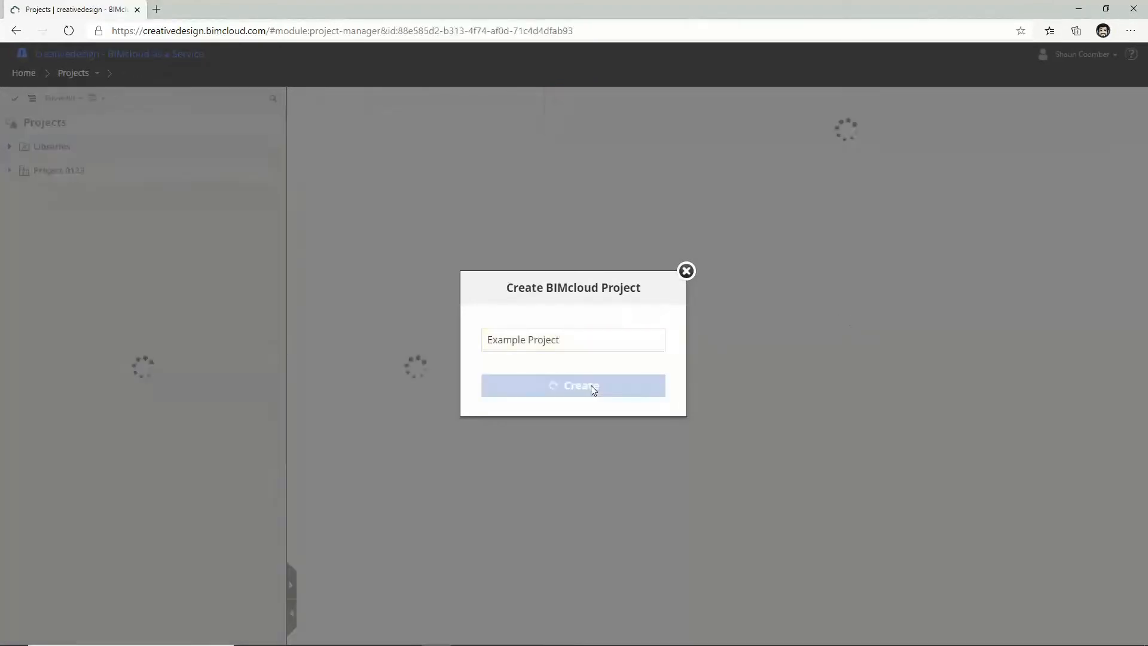
click(273, 122)
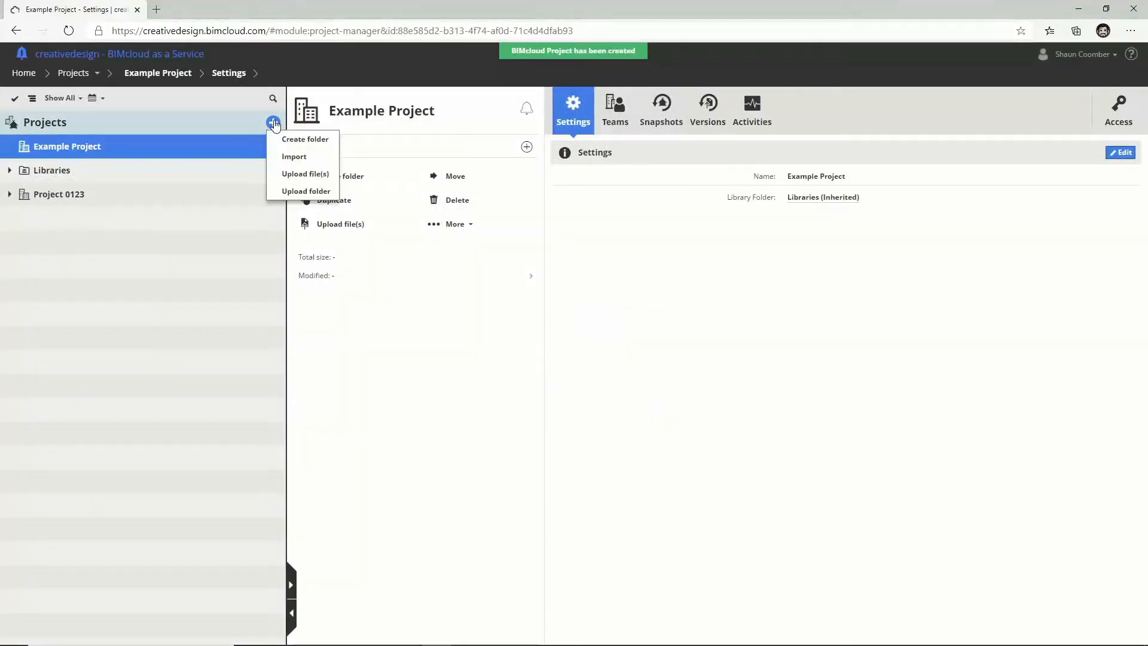
click(290, 141)
Step: Create the folders 'Archicad Project' and 'Surveys'
text(A)
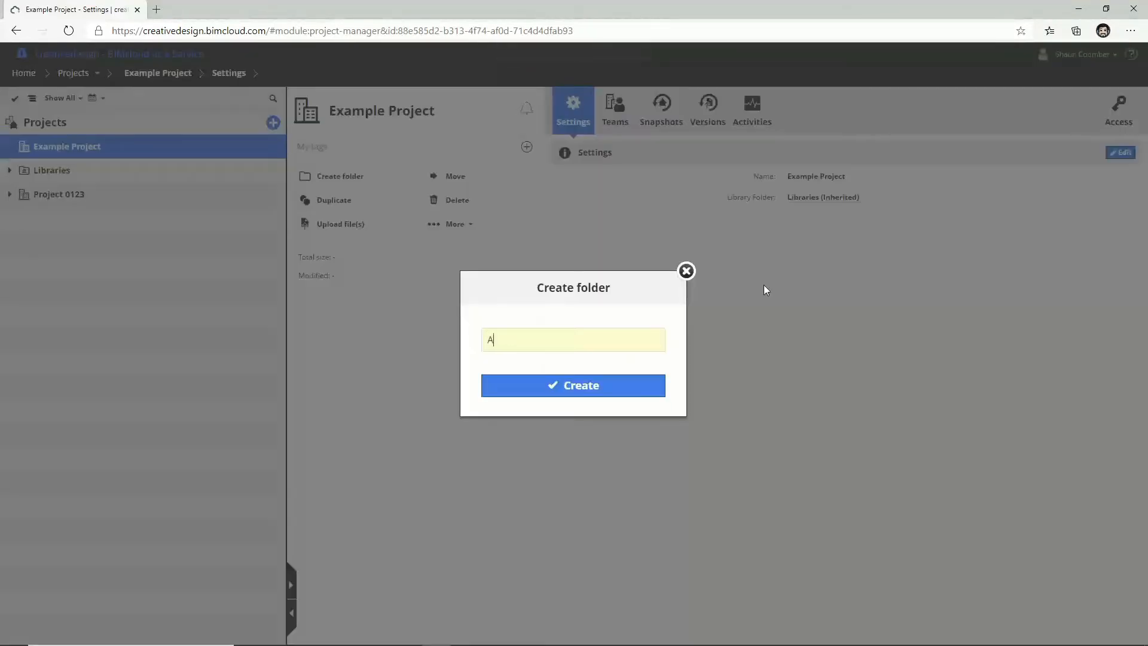
text(rchicad Project)
click(577, 386)
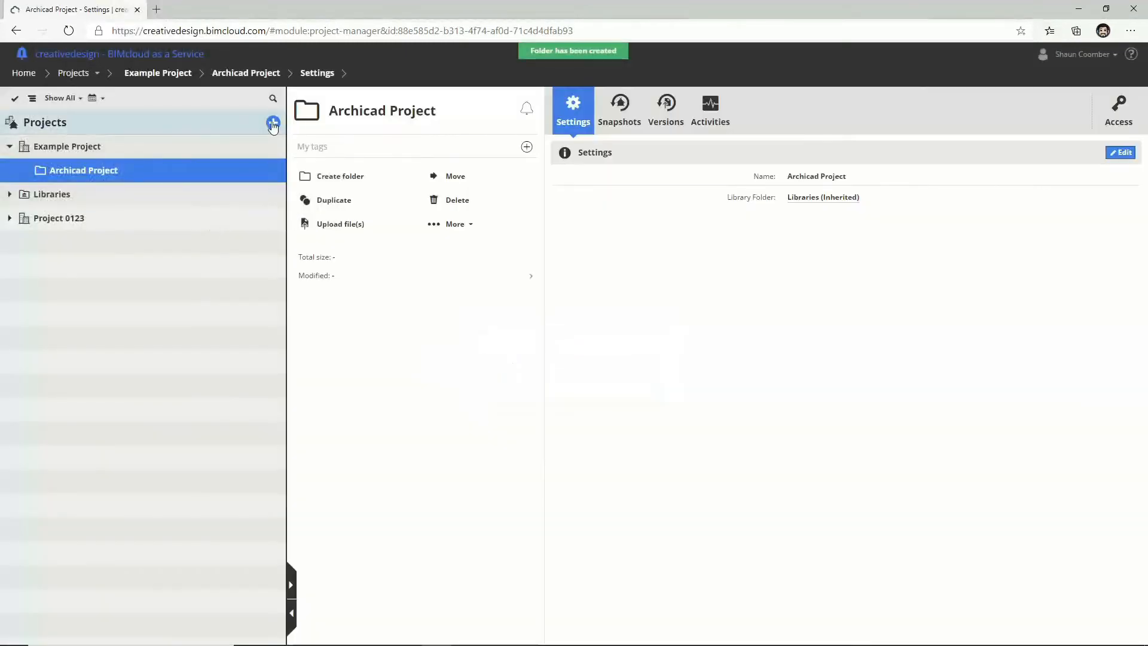
click(272, 122)
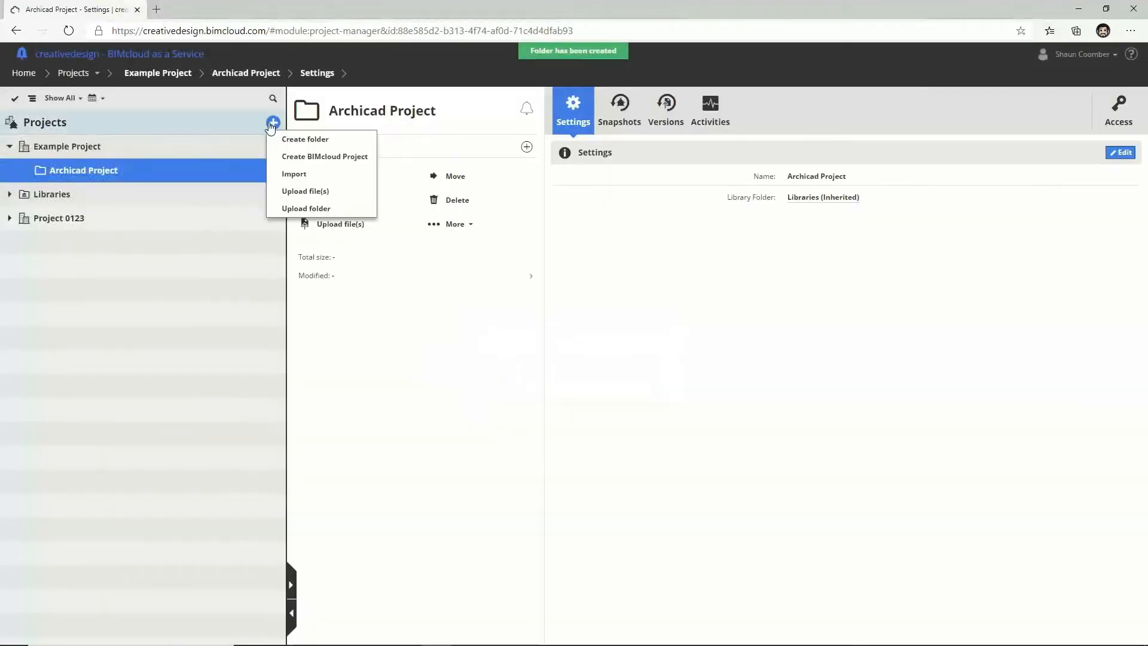
click(293, 138)
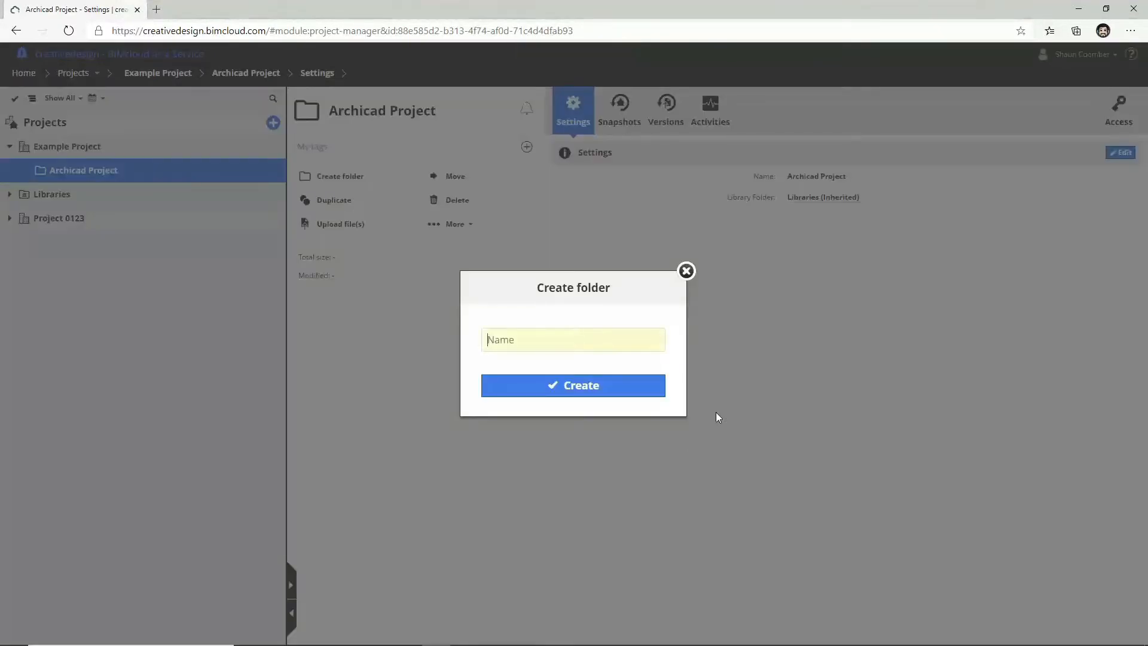
text(Surveys)
click(600, 388)
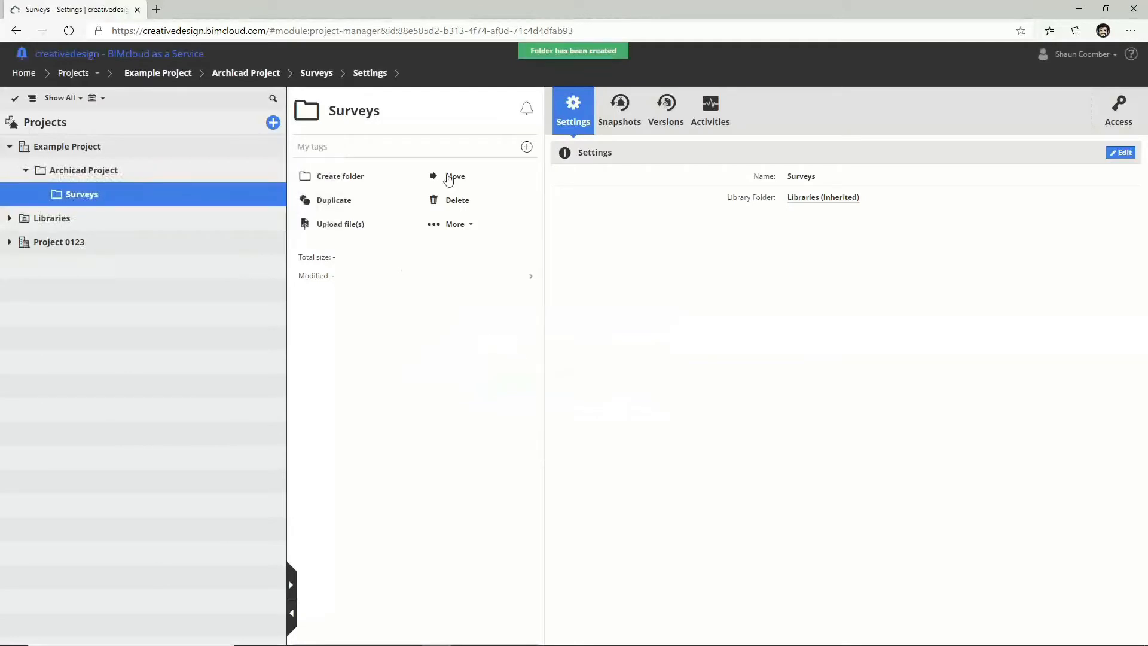
Step: Move the Surveys folder directly under Example Project
click(449, 175)
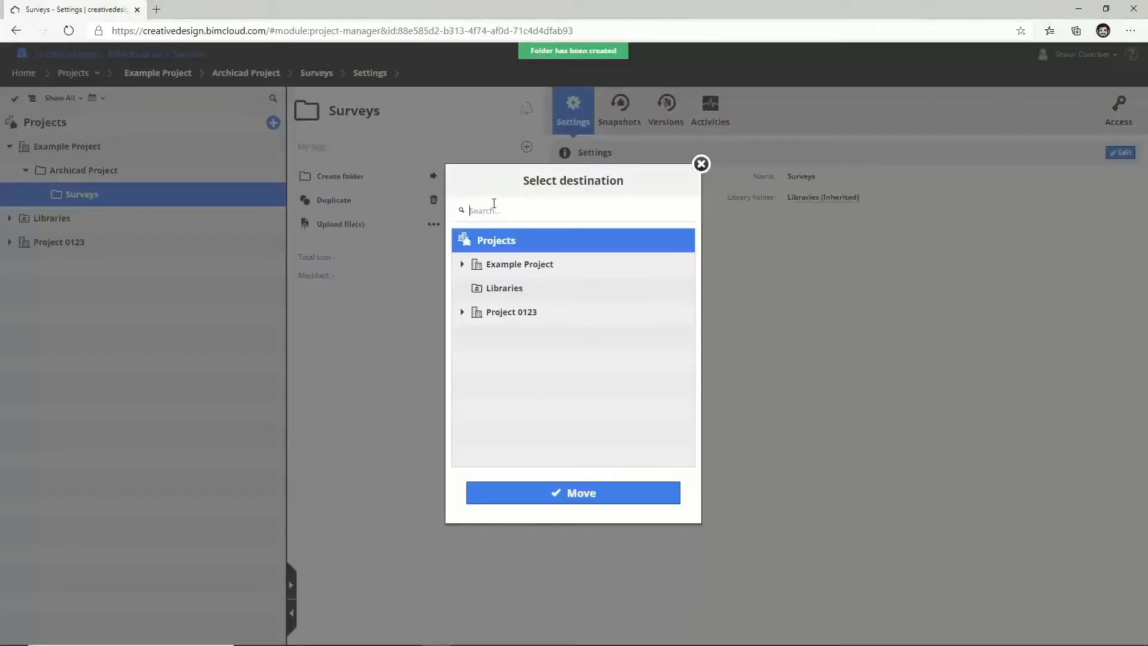
click(505, 267)
click(585, 495)
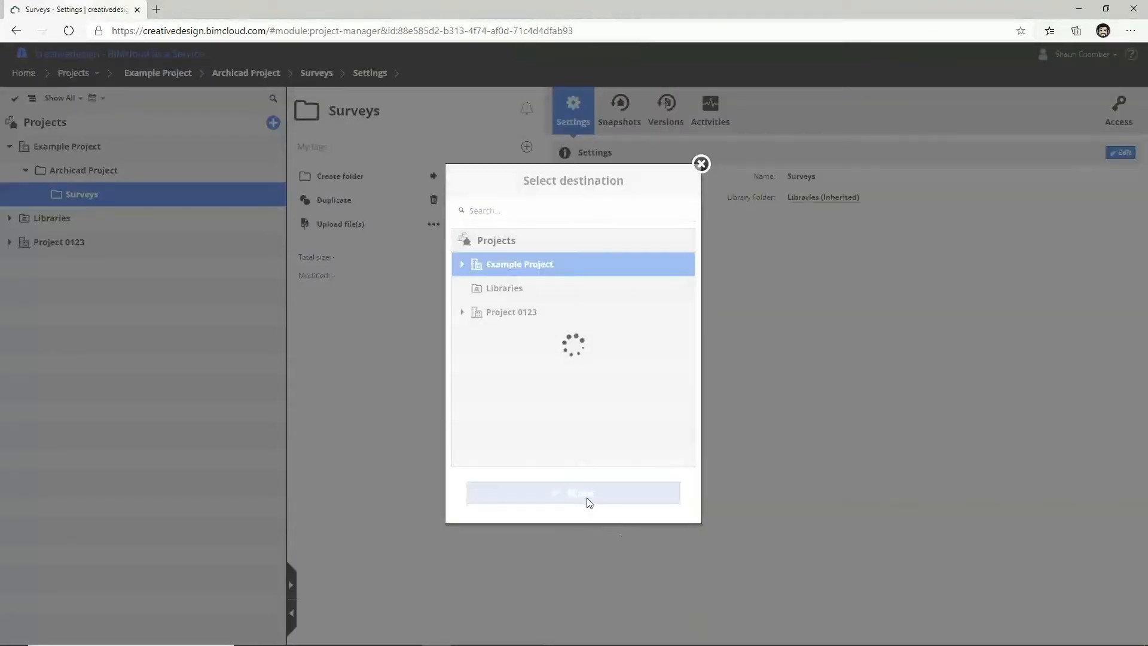
Step: Create an 'Exported Drawings' folder in Example Project
click(273, 122)
click(299, 139)
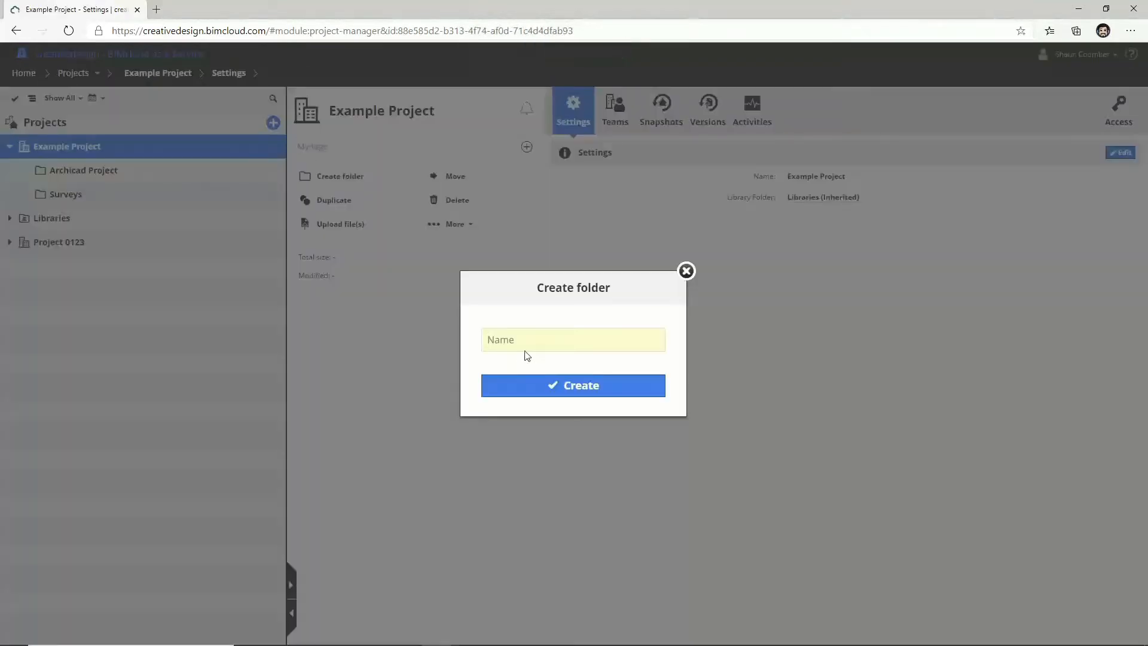
text(Exported Drawings)
click(606, 392)
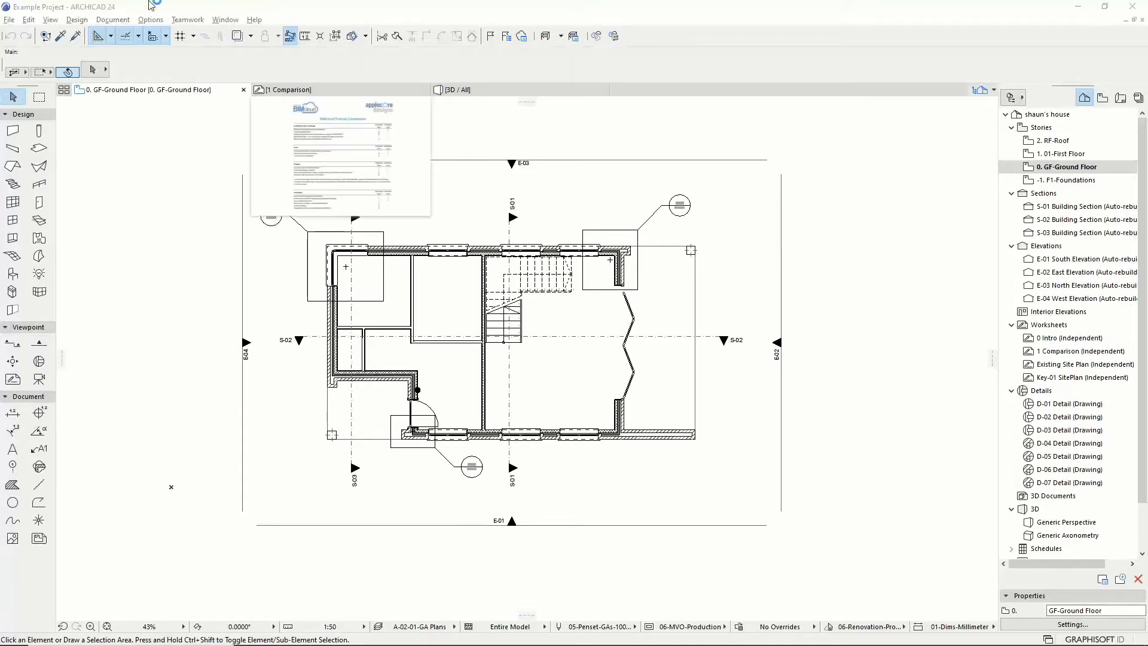
Step: Start sharing the project via Teamwork > Project > Share, choosing a different BIMcloud
click(189, 21)
mouse_move(281, 35)
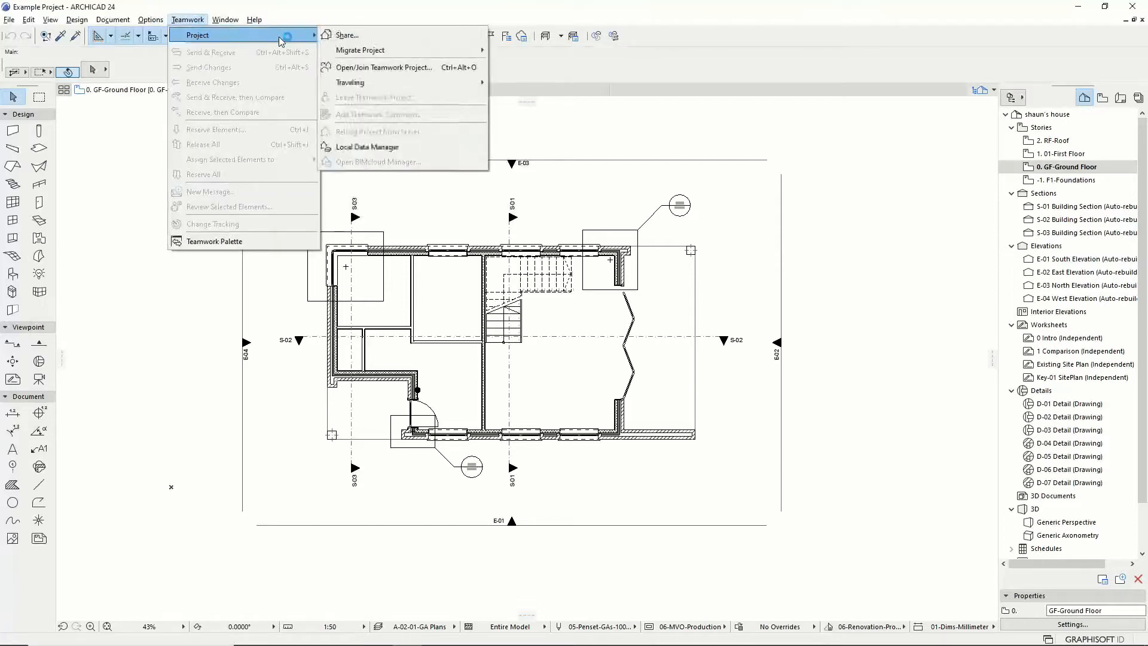
click(360, 42)
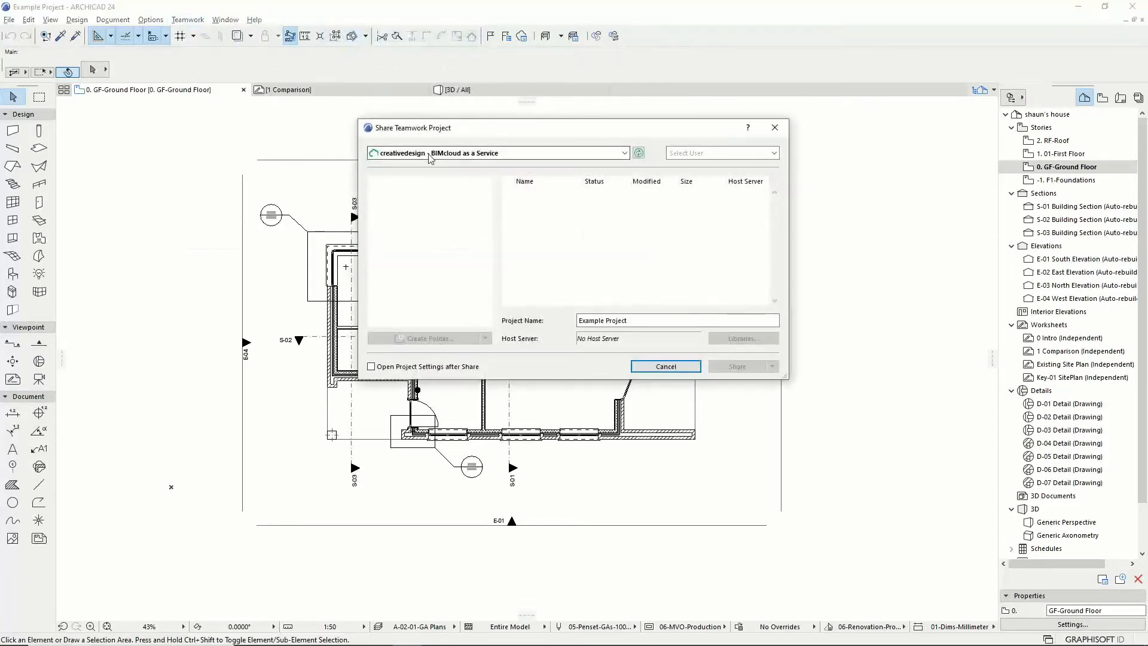
click(430, 153)
click(429, 237)
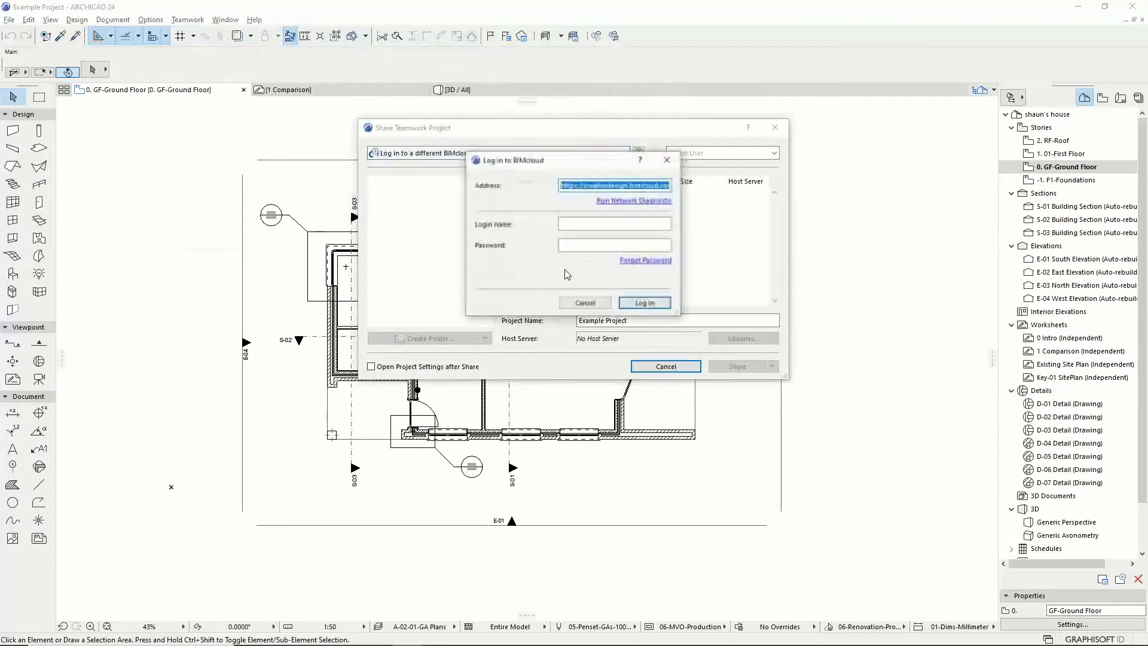
Step: Log in with the user's credentials and pick Example Project's Archicad Project folder as destination
click(579, 224)
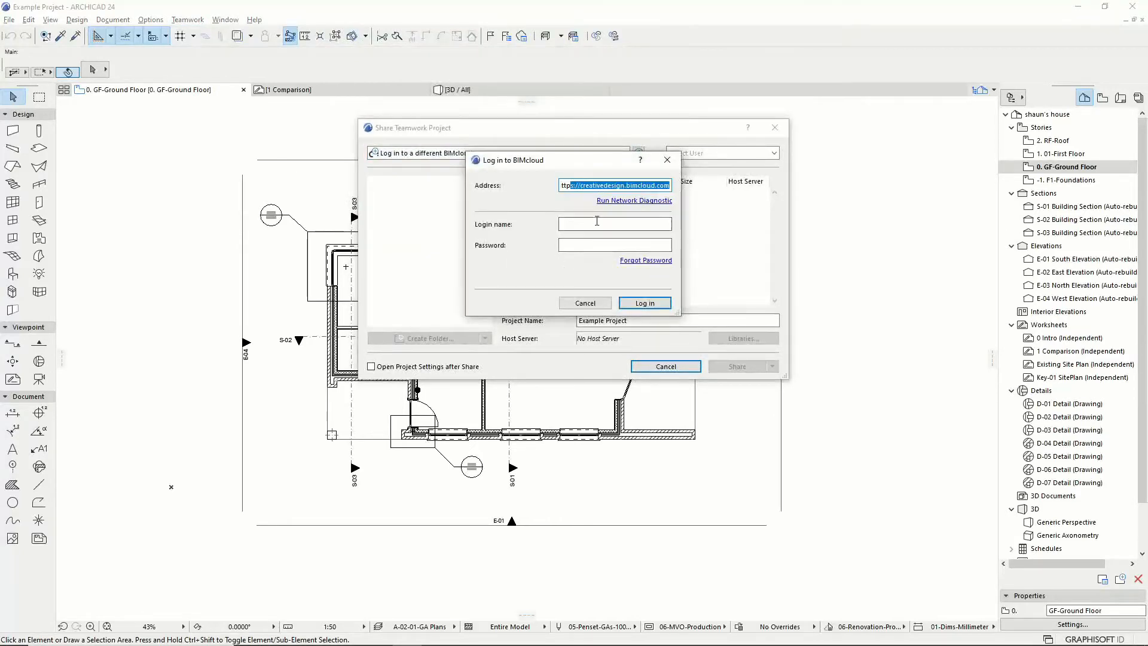
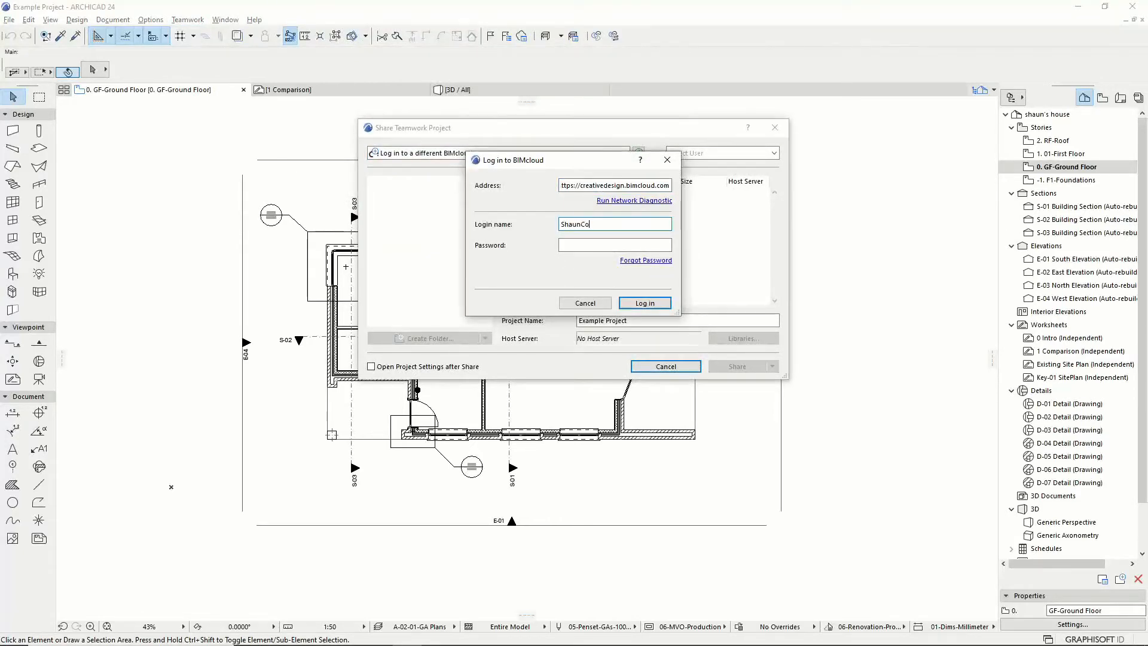
key(Tab)
text(•••••)
click(644, 302)
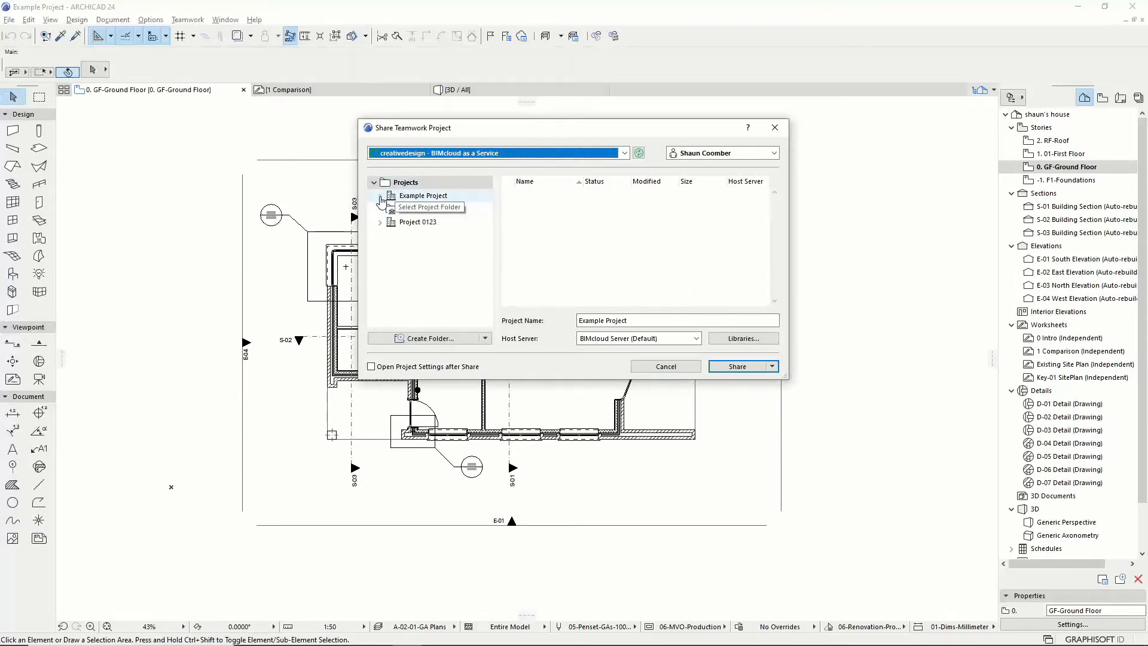
click(381, 198)
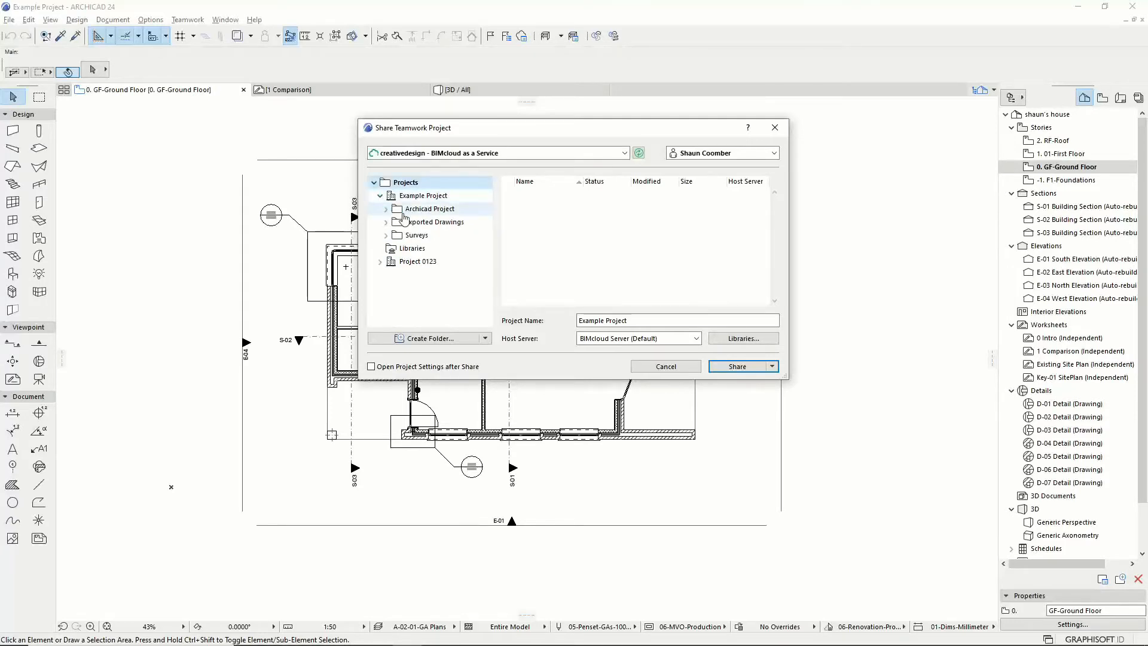
click(420, 213)
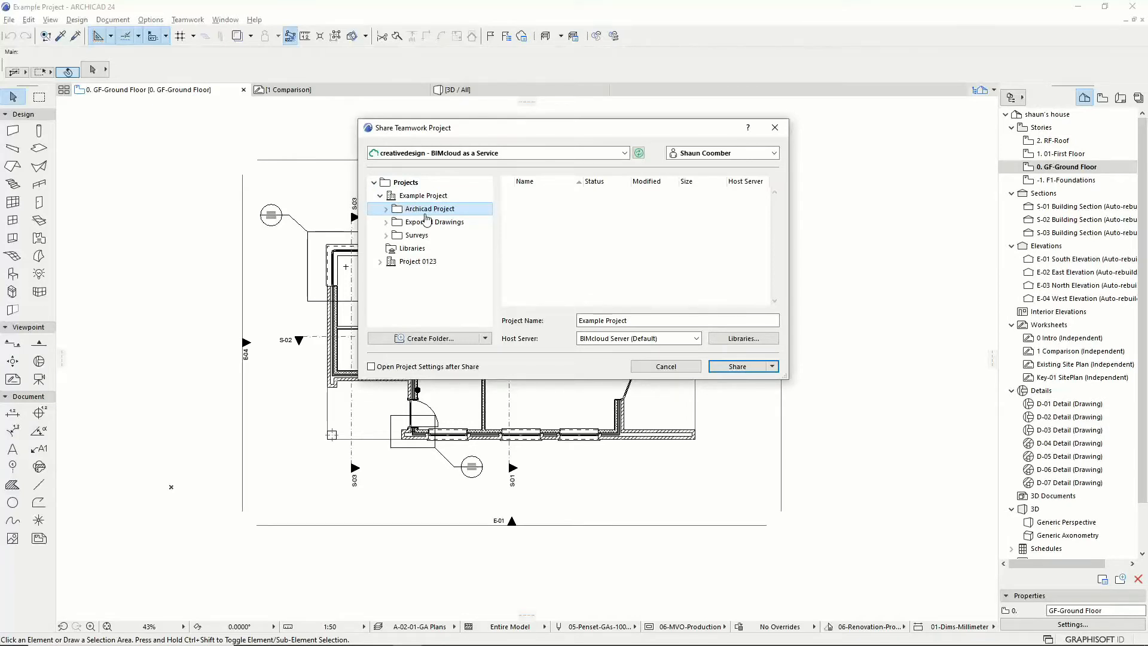
Step: Keep ARCHICAD Library 24's action as 'Link to' in the library settings and confirm
click(741, 339)
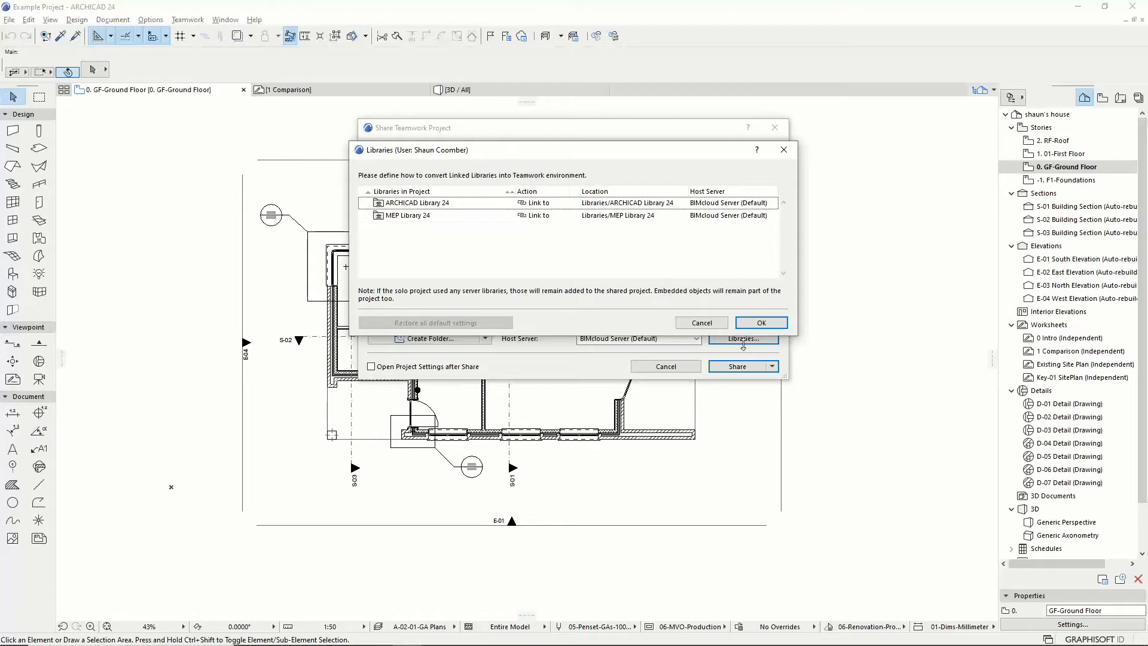
click(561, 206)
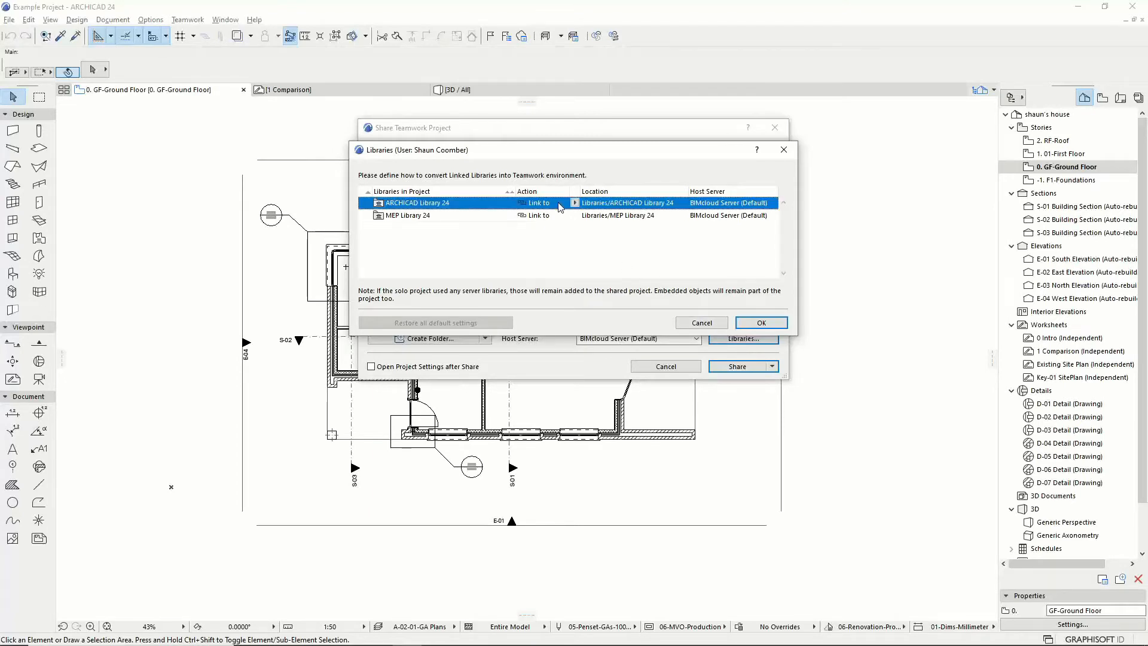
click(574, 204)
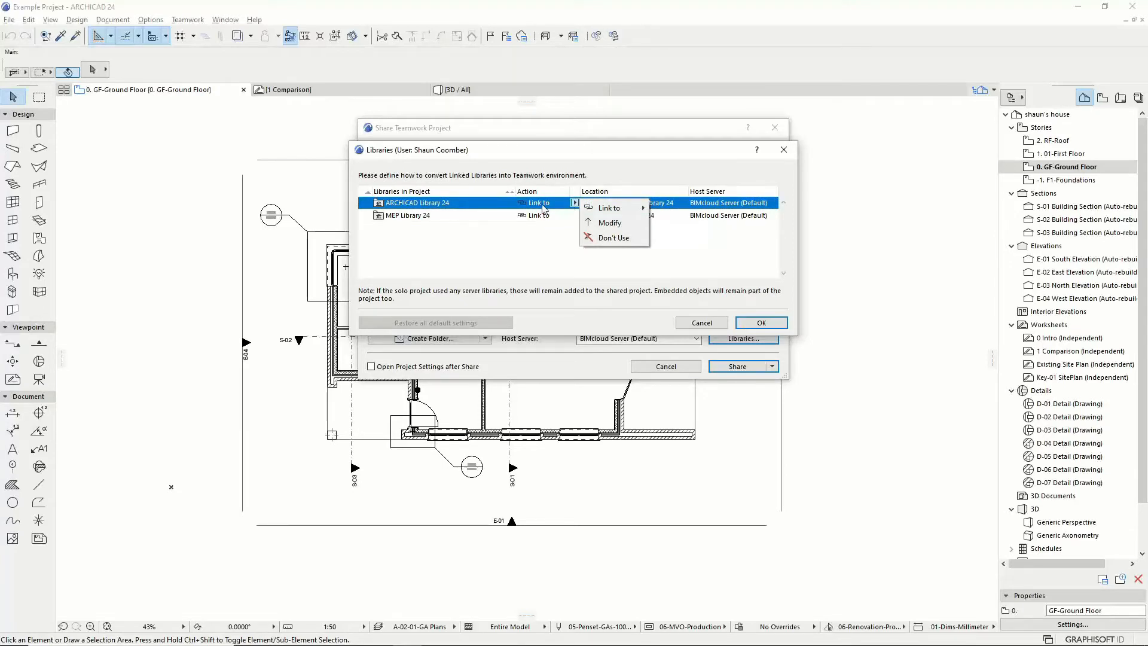
mouse_move(610, 210)
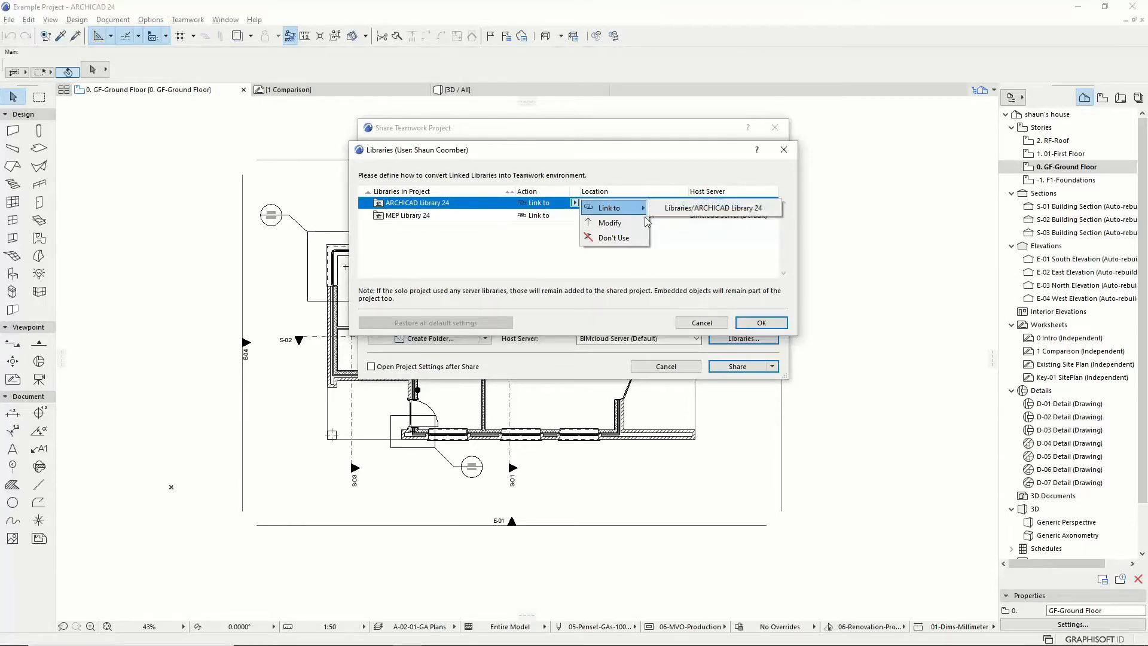
click(707, 259)
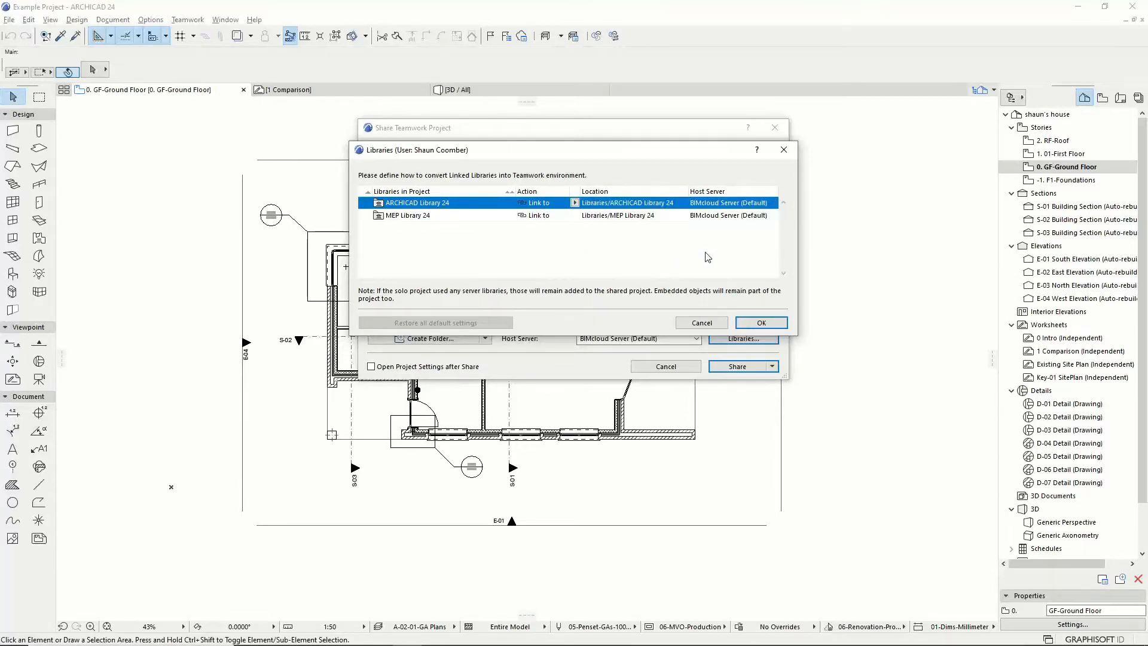
click(759, 323)
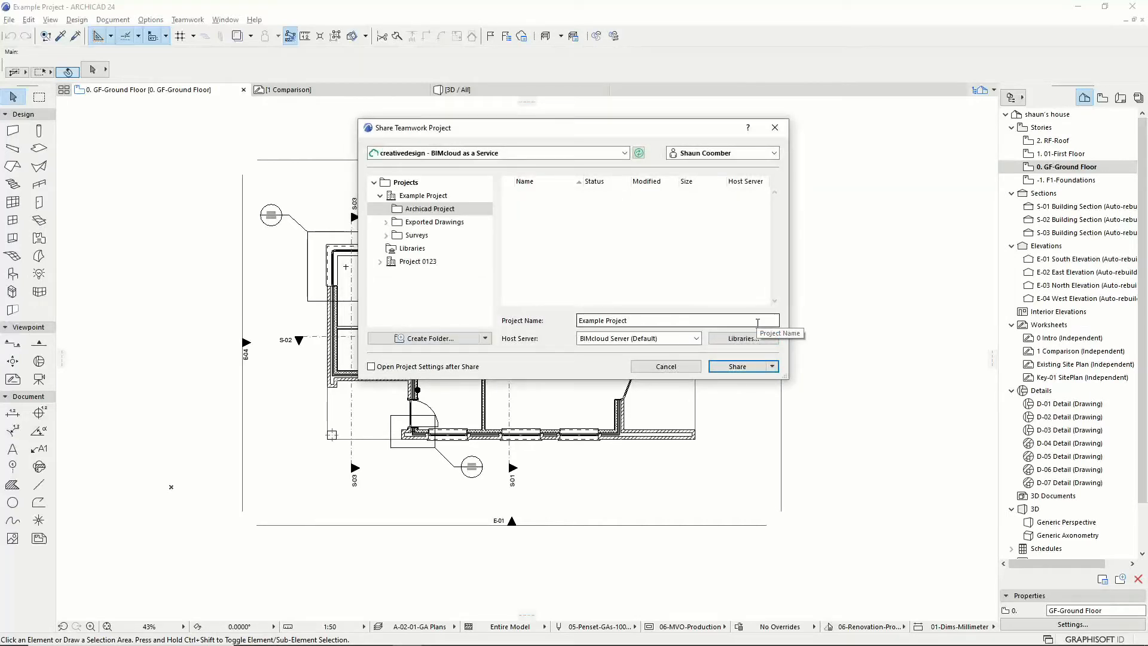
Step: Share Example Project to the creativedesign BIMcloud as a Teamwork project
click(737, 366)
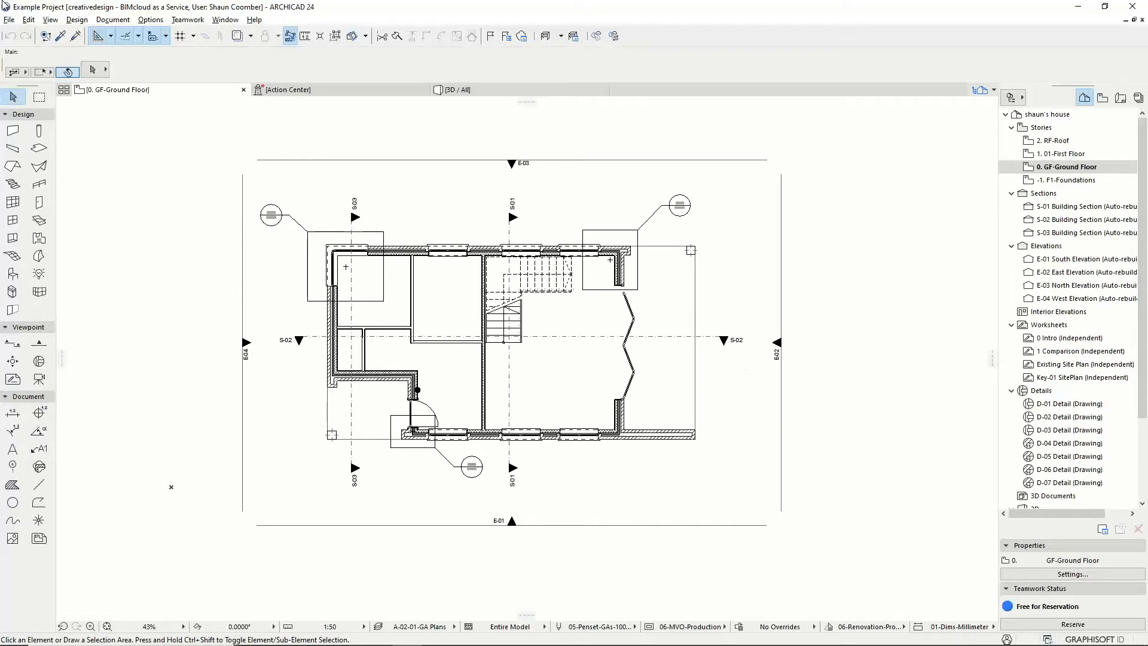
Step: Show the Teamwork Palette from the Teamwork menu, then switch to the BIMcloud web login
click(10, 20)
mouse_move(36, 50)
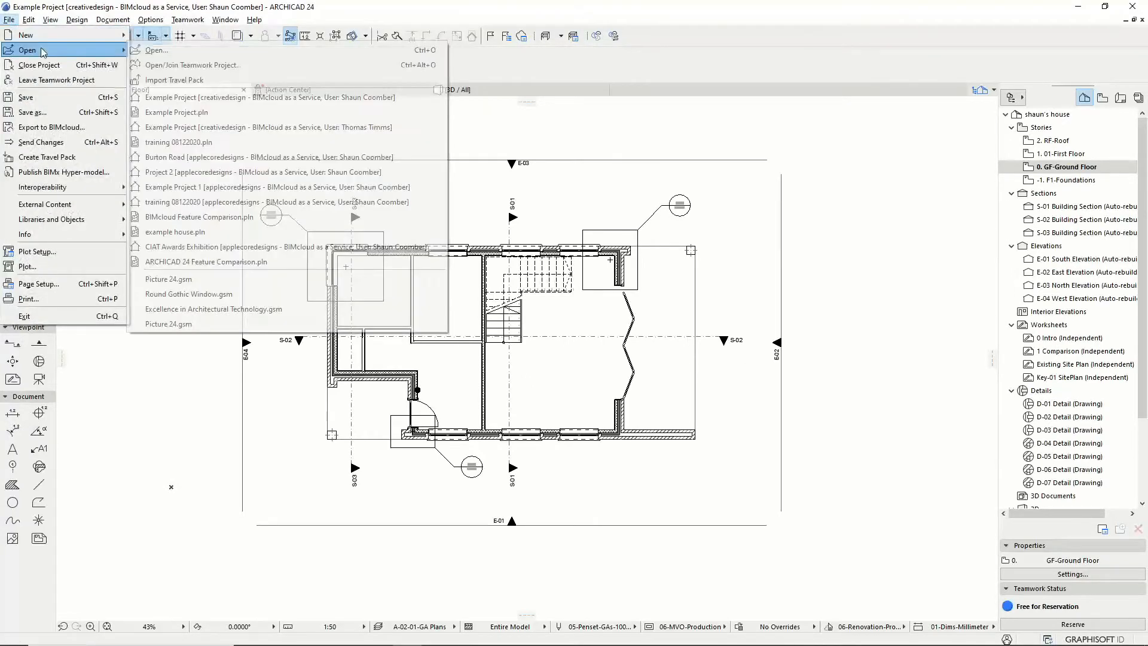
click(187, 20)
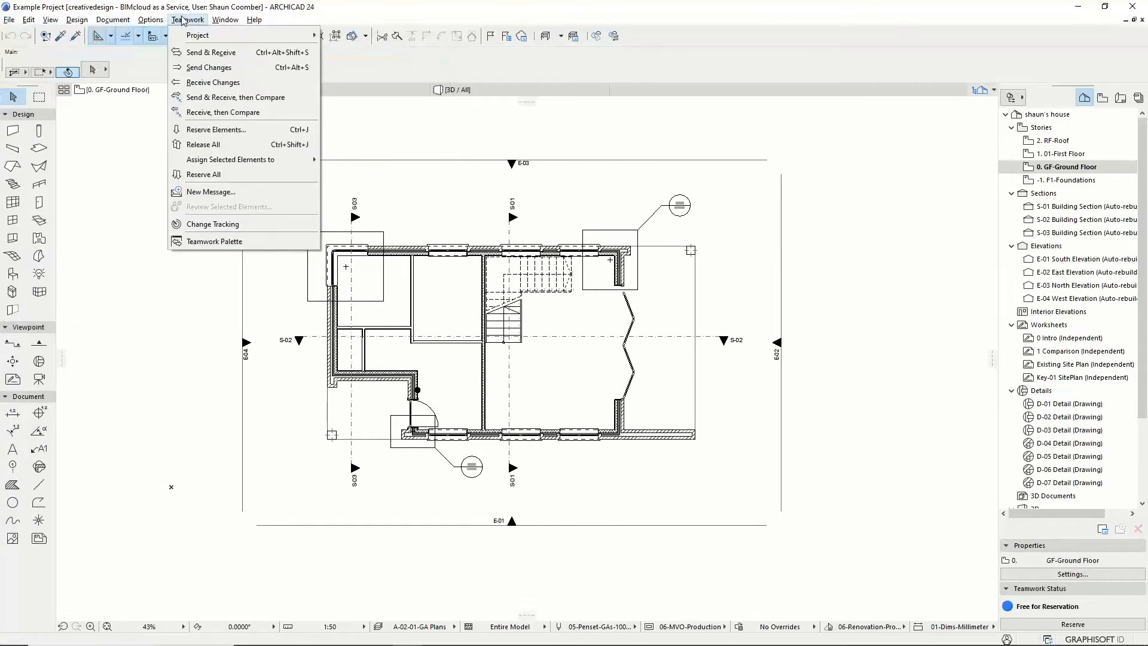
mouse_move(293, 38)
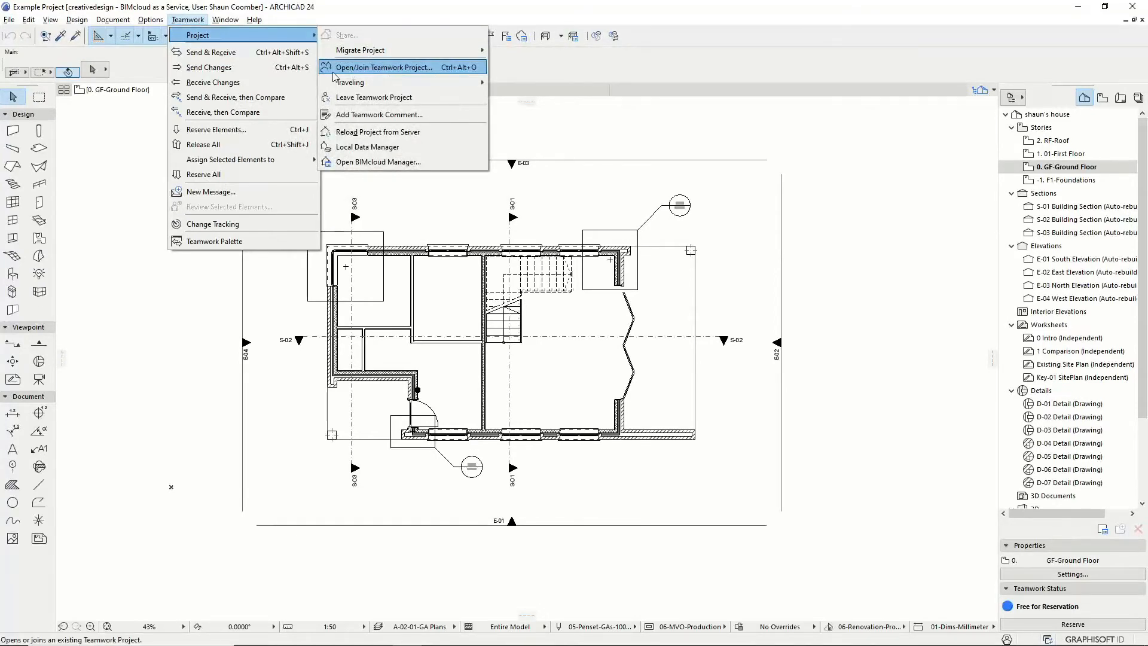
click(258, 242)
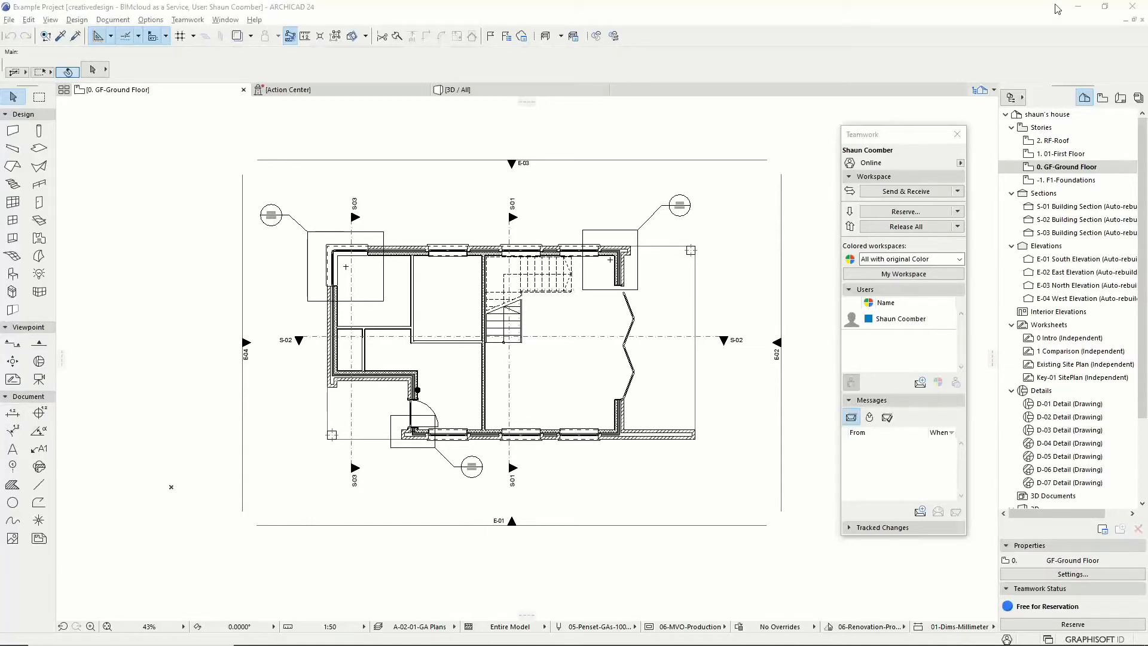
click(1073, 9)
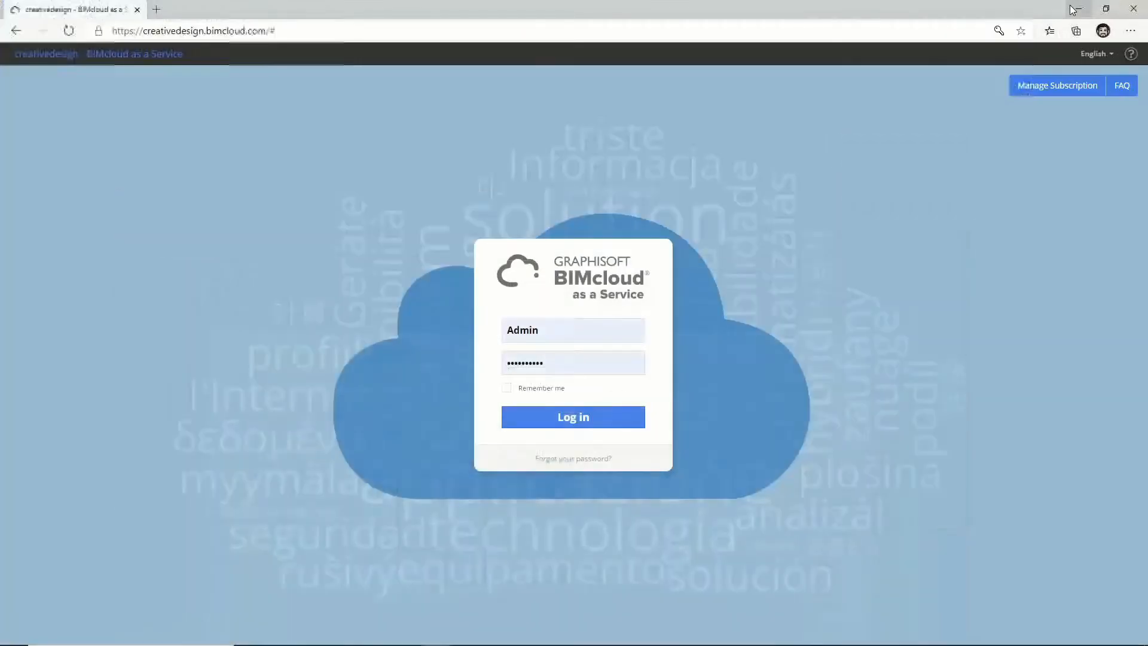
Step: Log in as administrator and start creating a new user in the Users manager
click(573, 421)
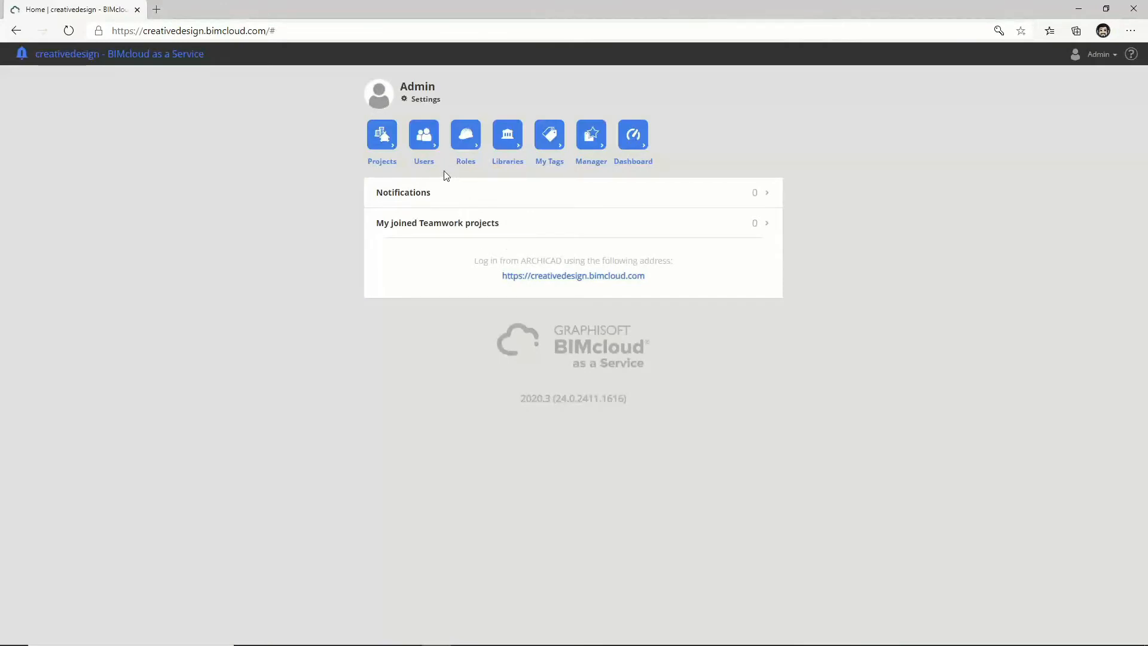
click(421, 139)
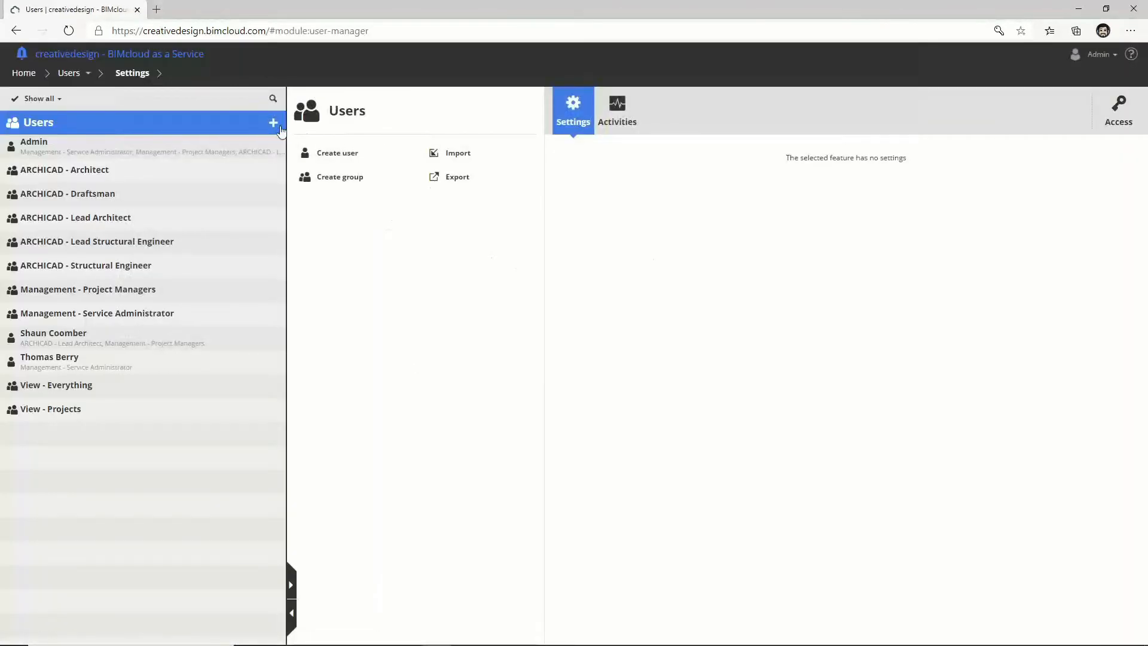
click(274, 123)
click(302, 139)
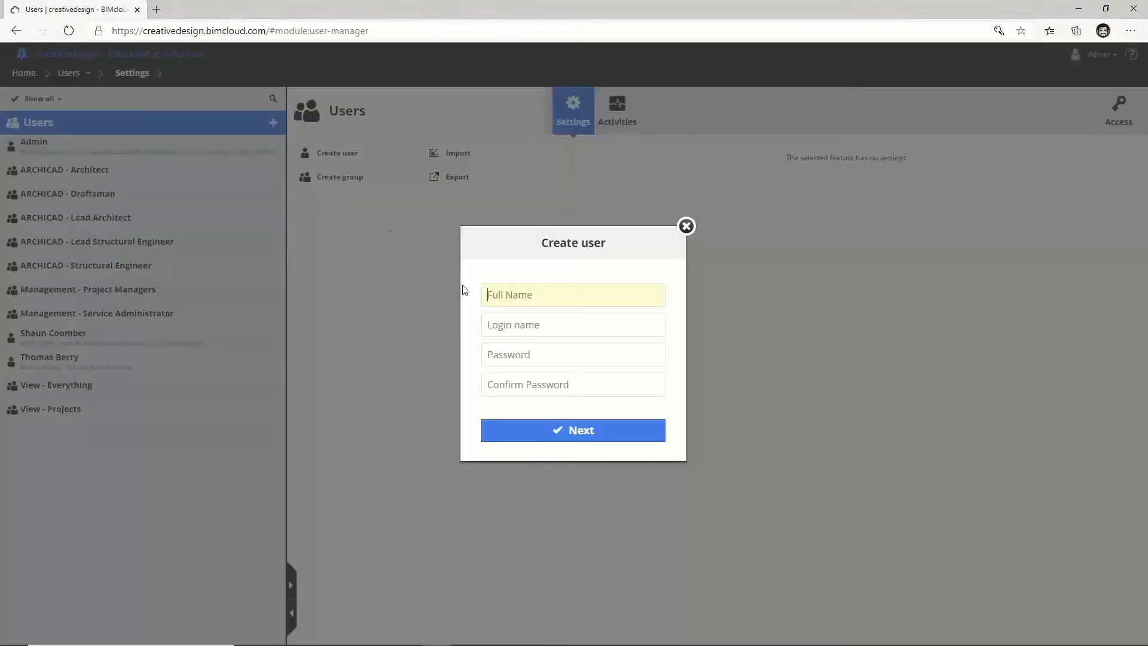
Step: Enter the surveyor's full name, login name and confirmed password, then create the user
text(A Surveyor)
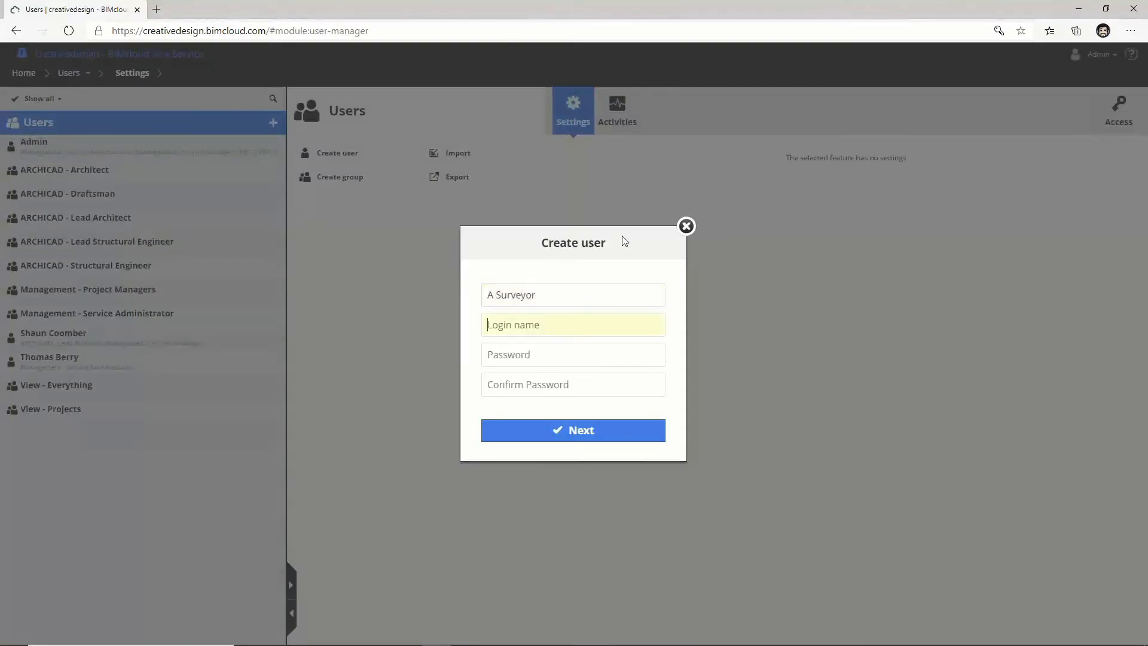
text(A)
text(Surveyor)
key(Tab)
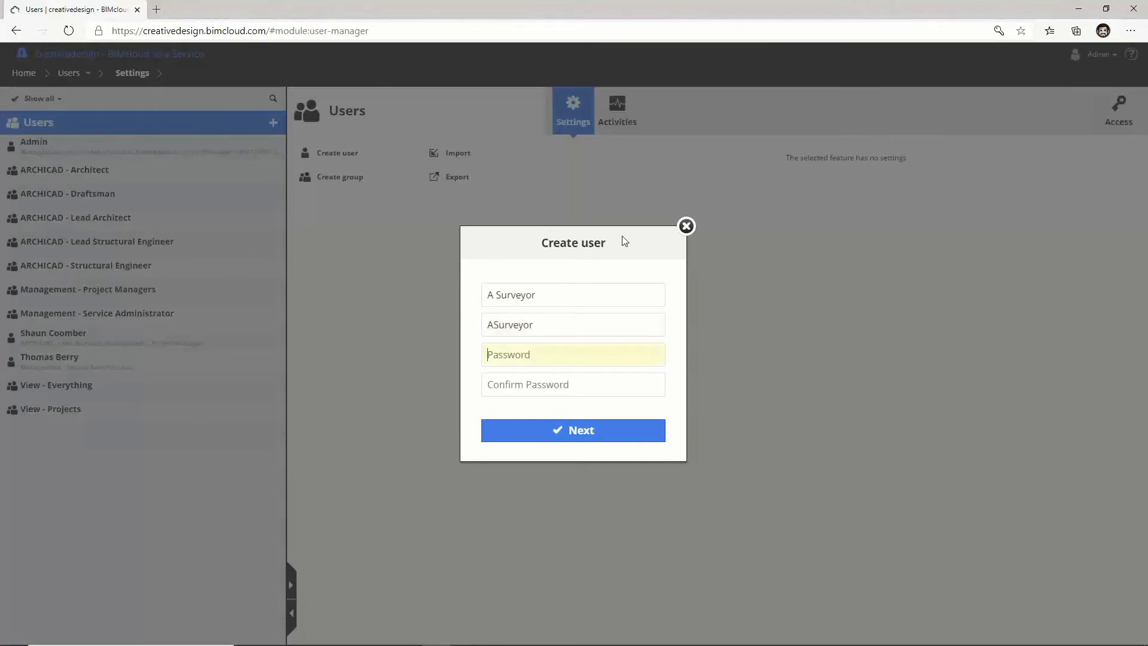
text(•••••)
key(Tab)
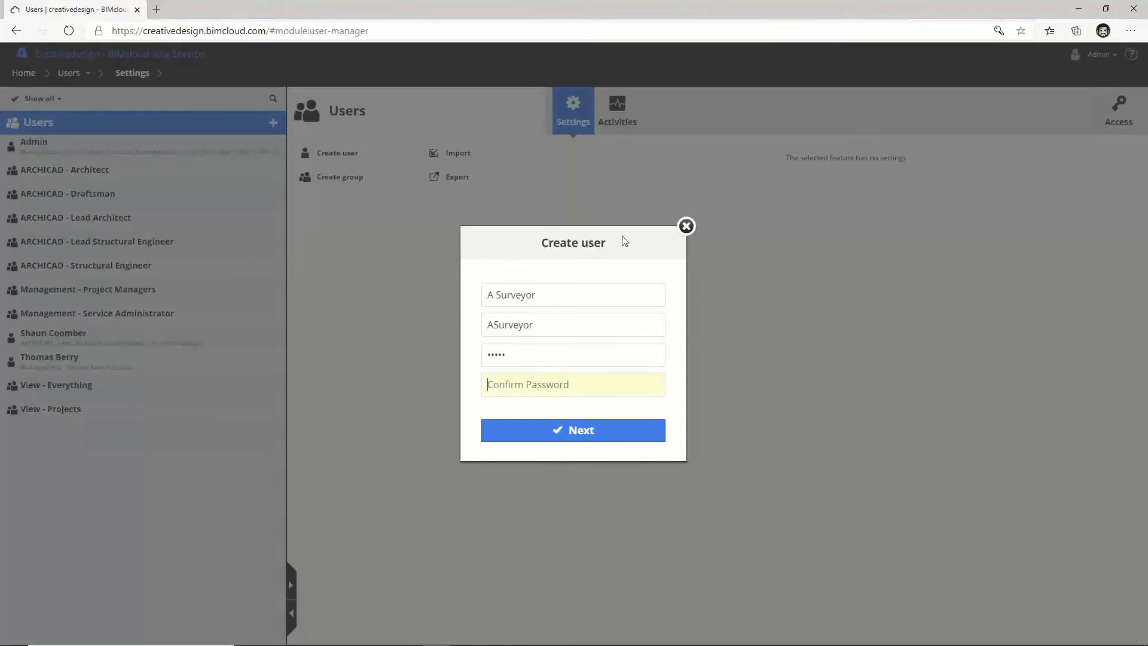
text(••)
click(594, 436)
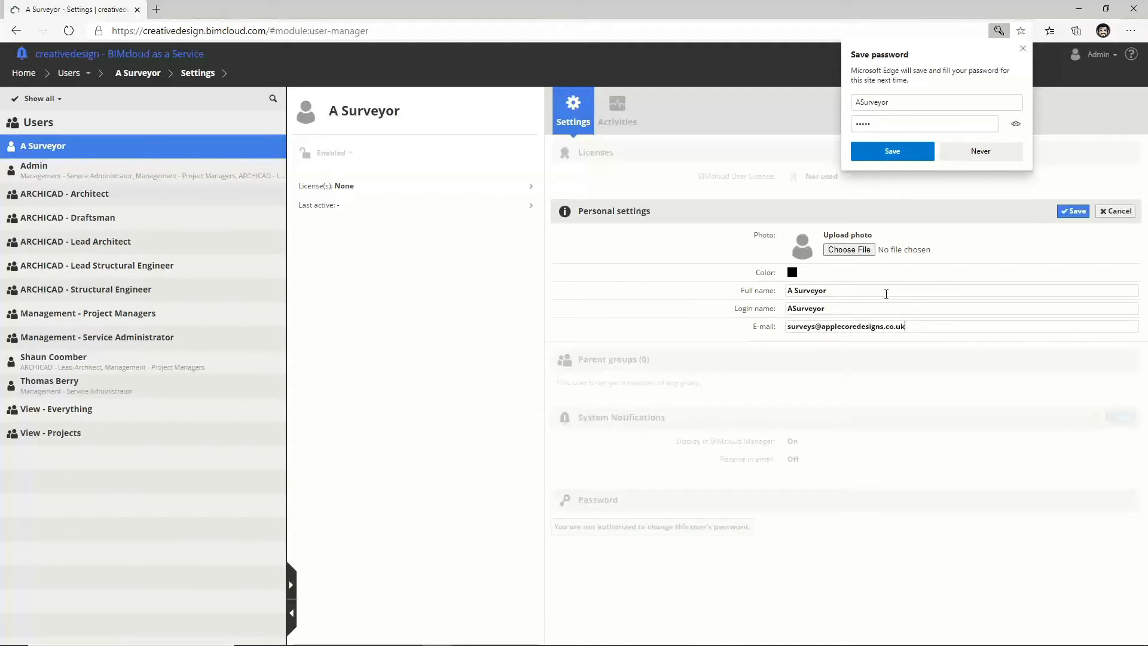
Step: Save the new user's personal settings and decline the browser's password prompt
click(1073, 211)
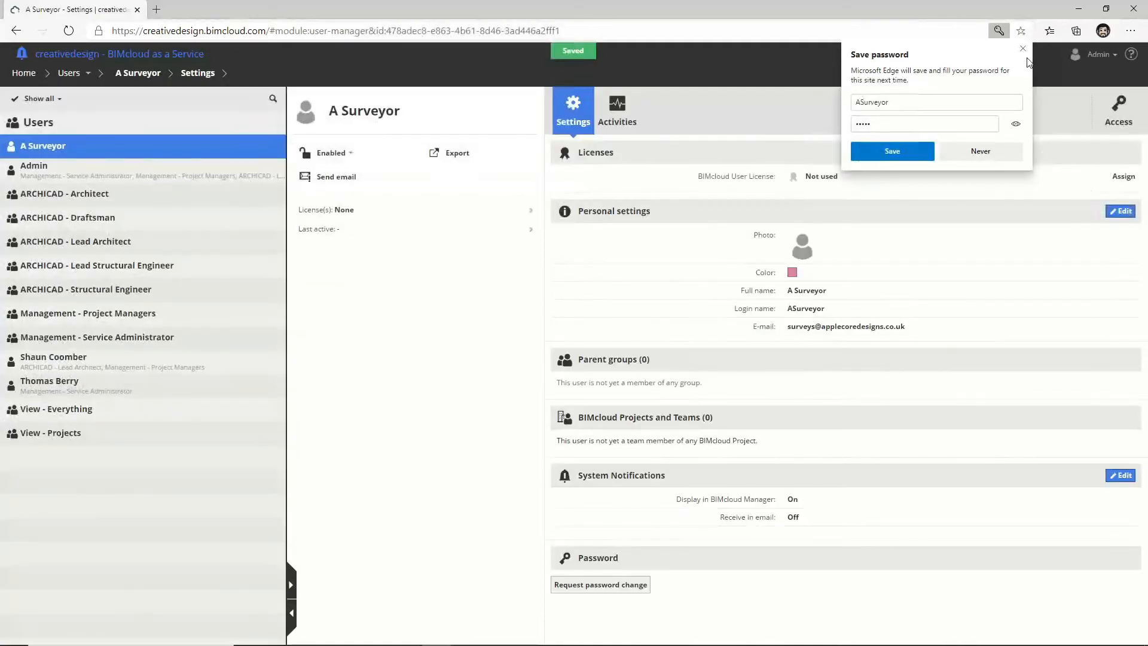
click(1023, 49)
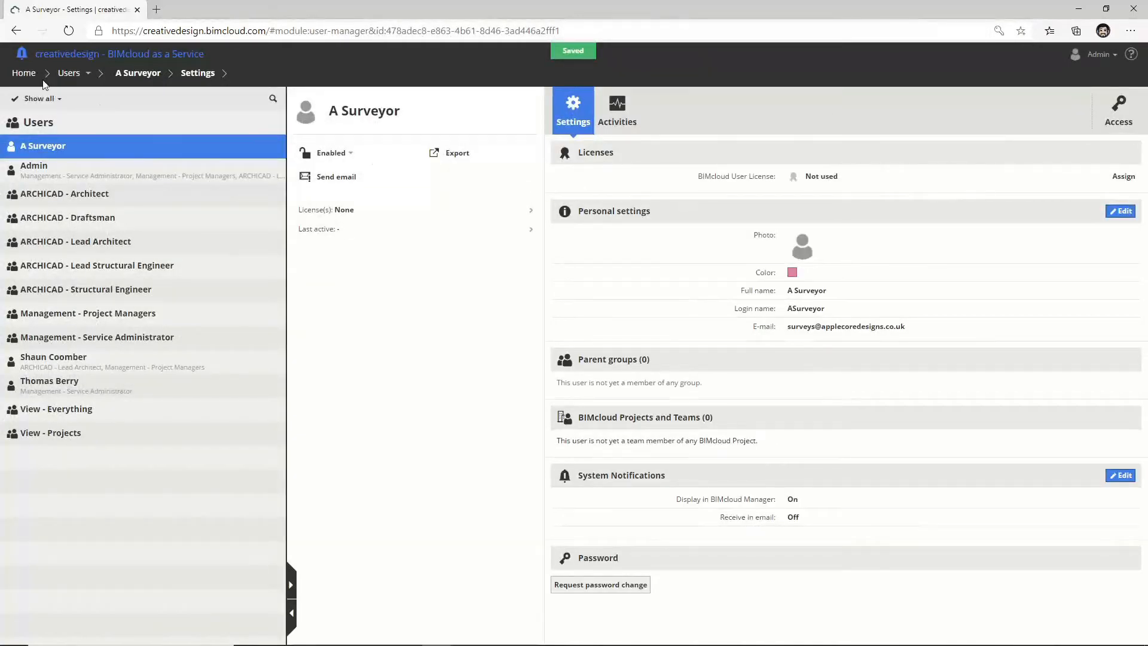
click(69, 73)
Step: Create a new role named 'Uploading' in the Roles manager
click(86, 133)
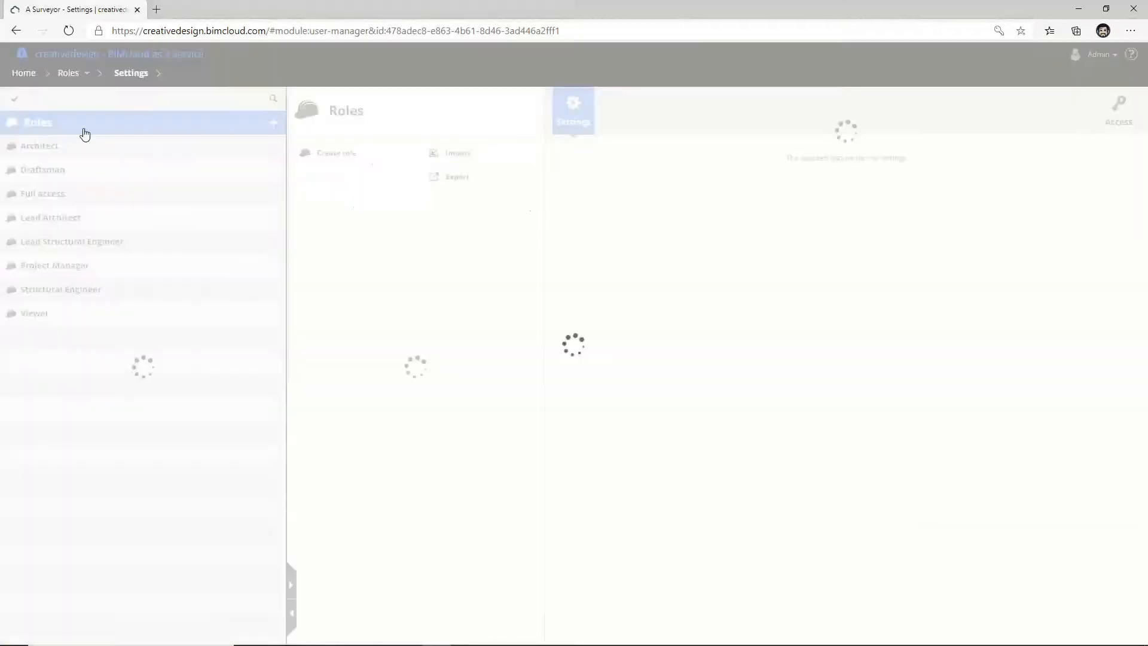
click(275, 129)
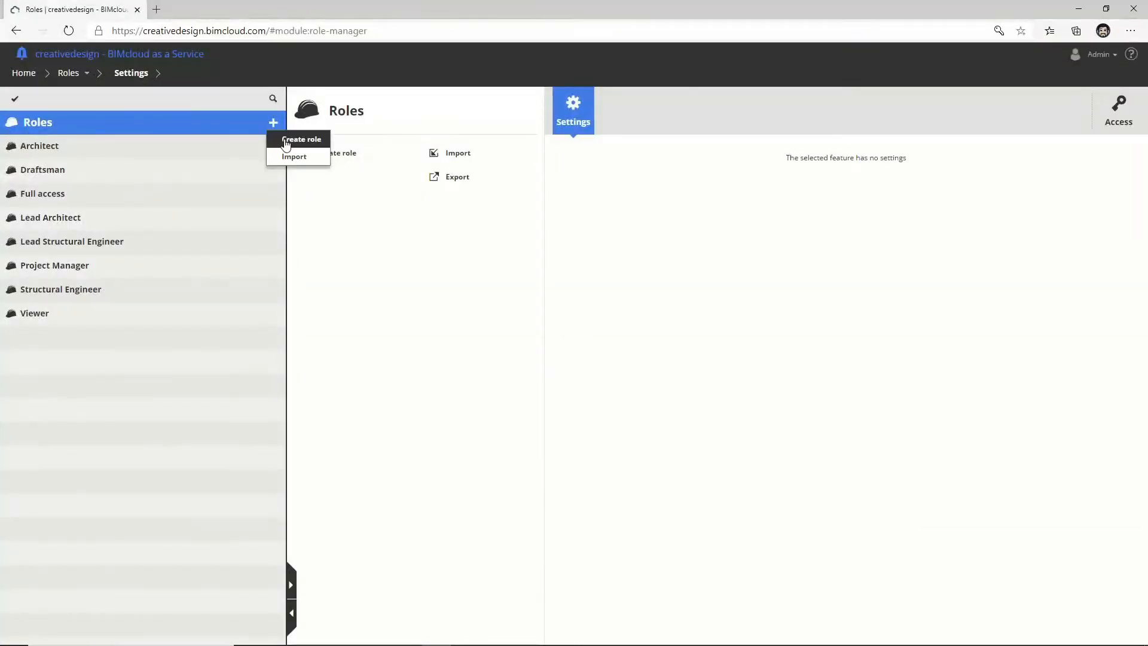
click(285, 141)
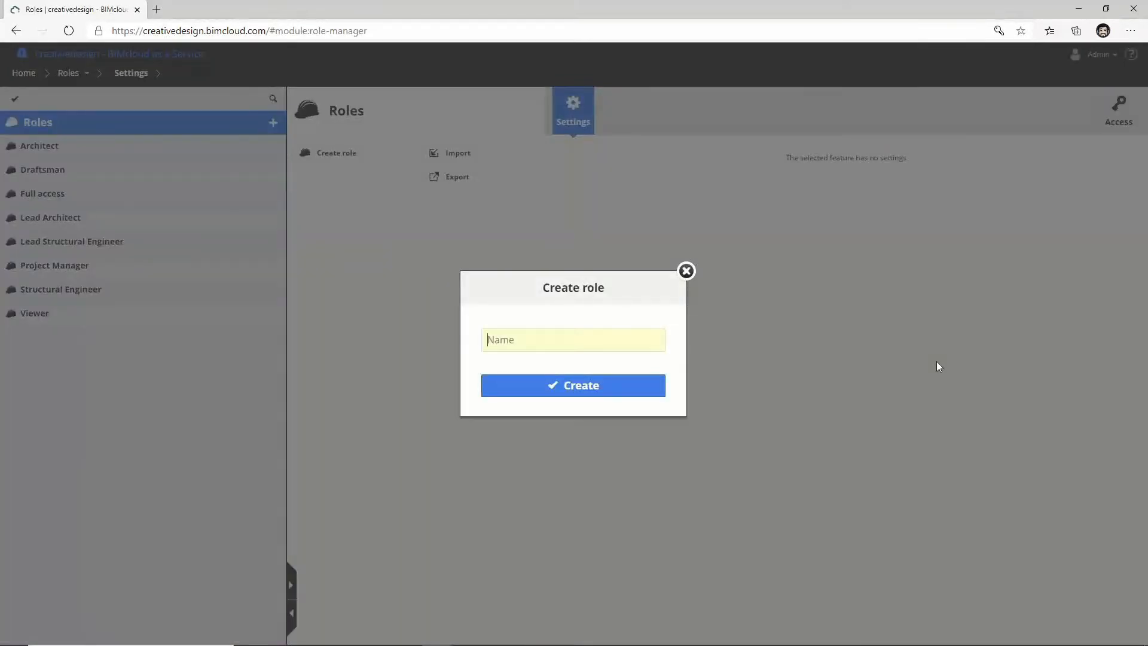
text(Uploading)
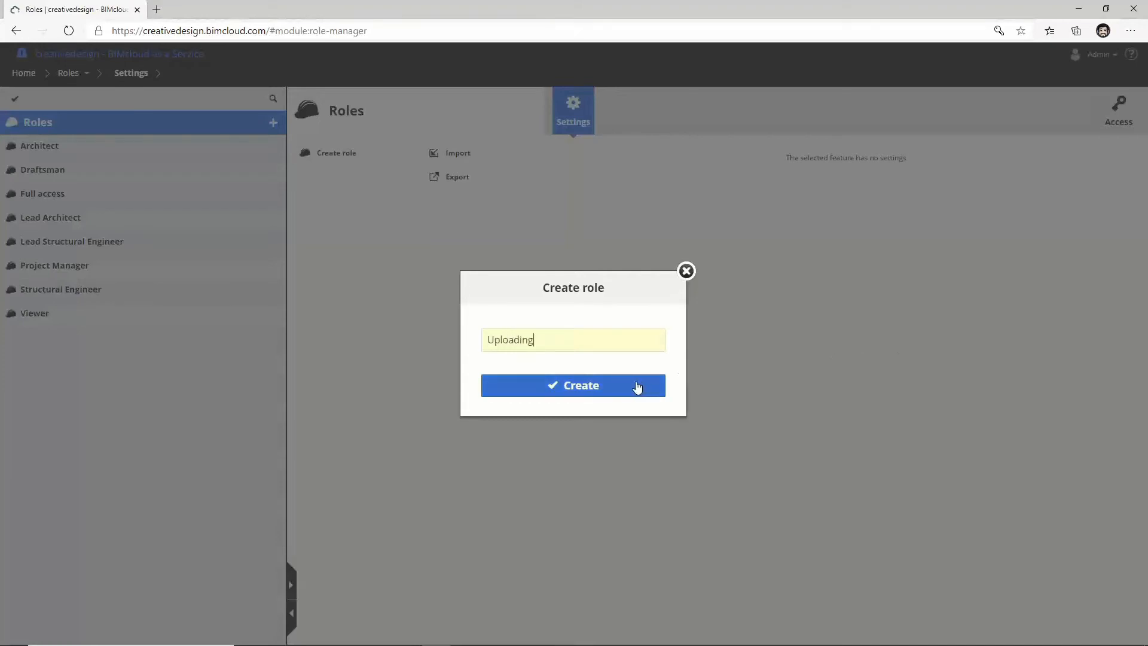
click(637, 388)
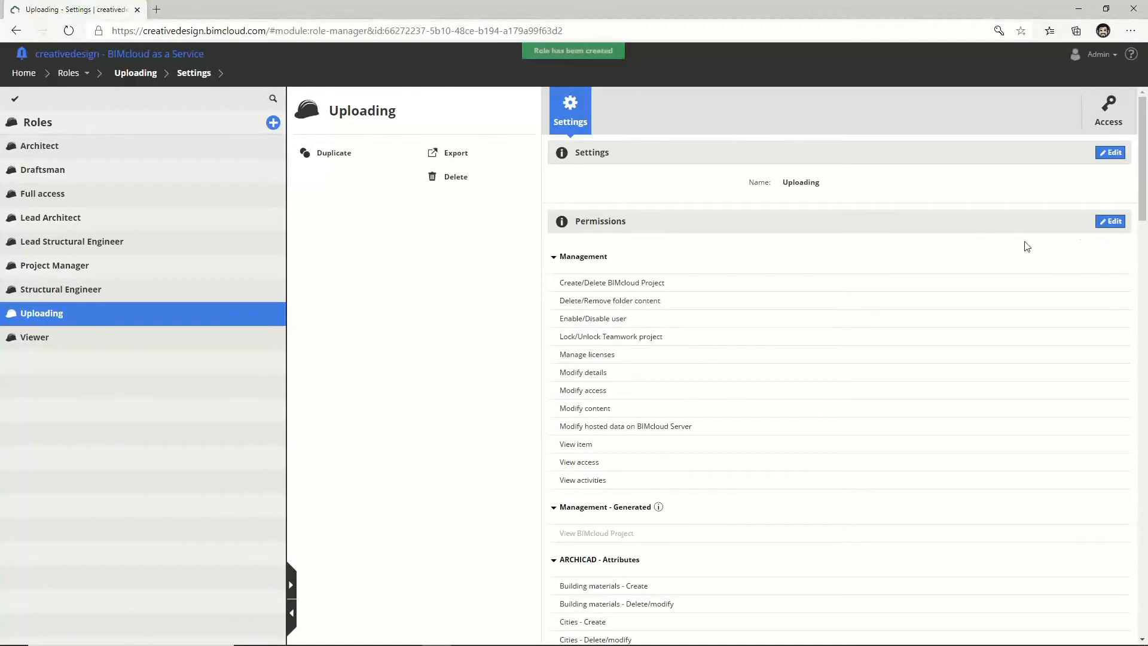
Step: Grant the role View item, View access, Modify content and Modify hosted data permissions, and save
click(1103, 224)
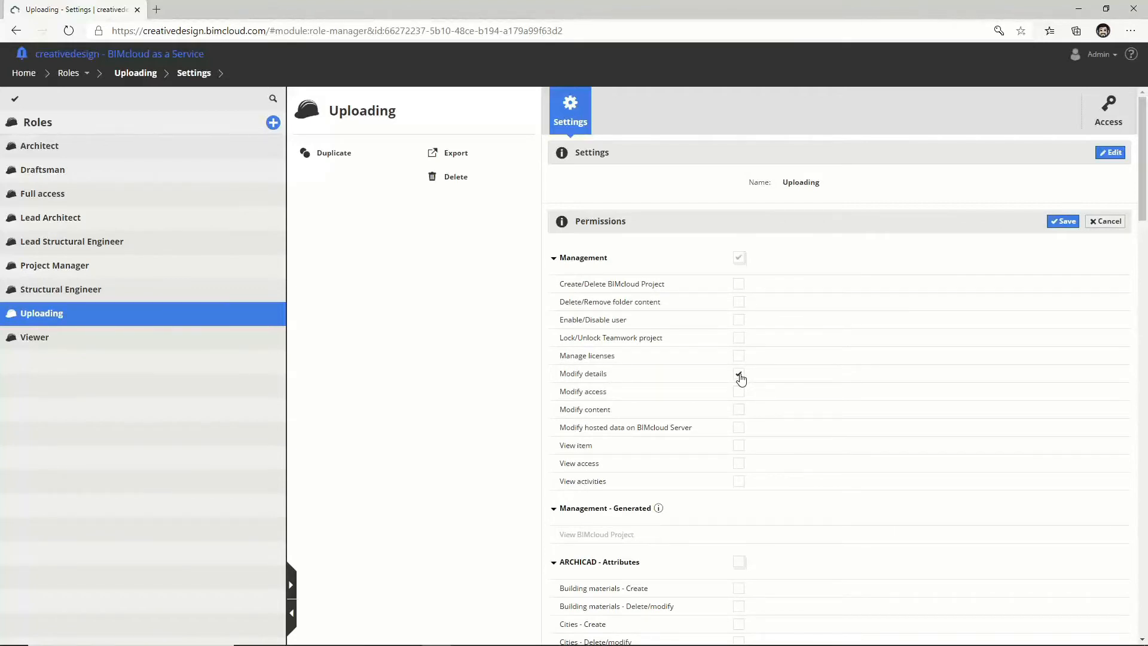
click(739, 446)
click(739, 465)
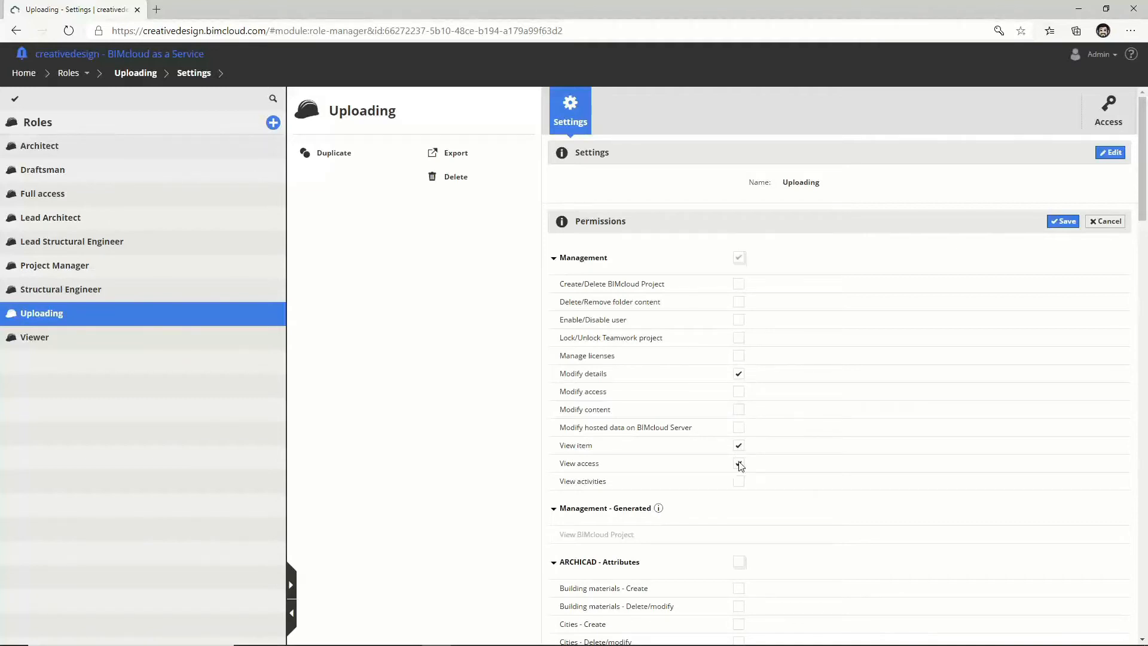
click(738, 412)
click(739, 428)
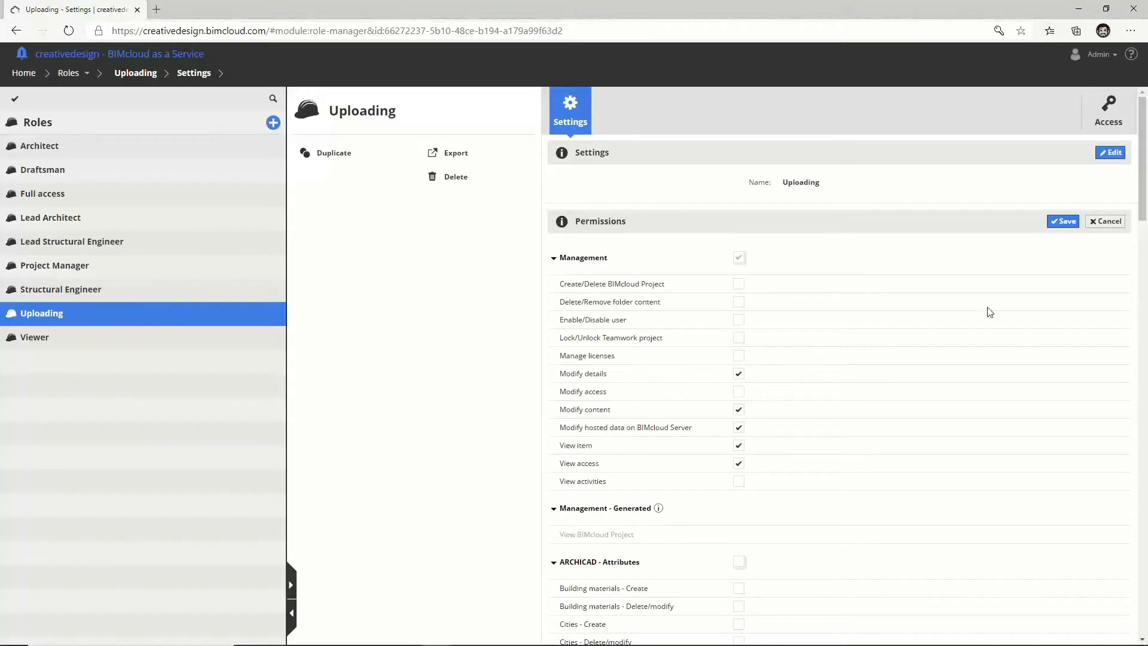
click(1063, 221)
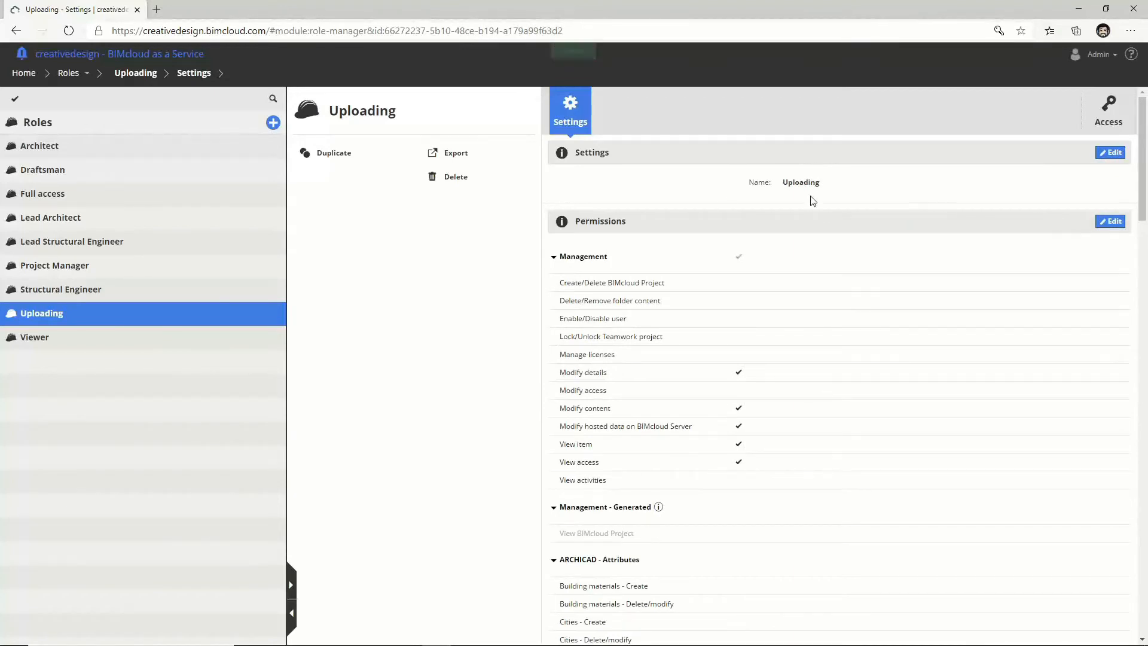
click(71, 74)
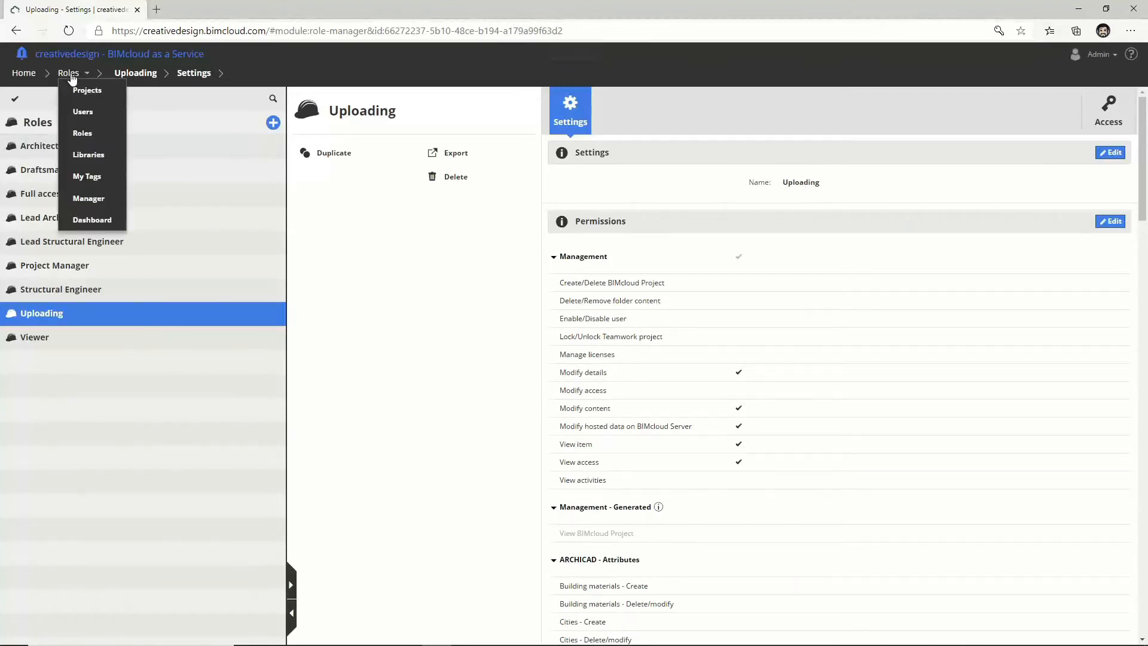
Step: Create a new team named Surveyors in Example Project
click(80, 99)
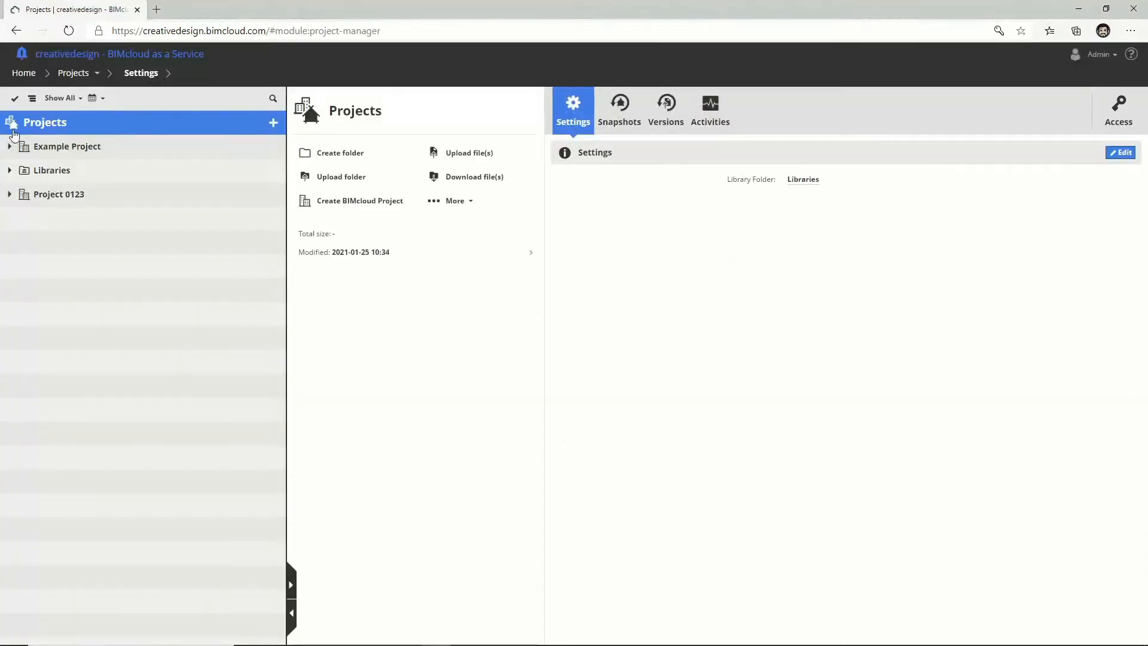
click(43, 147)
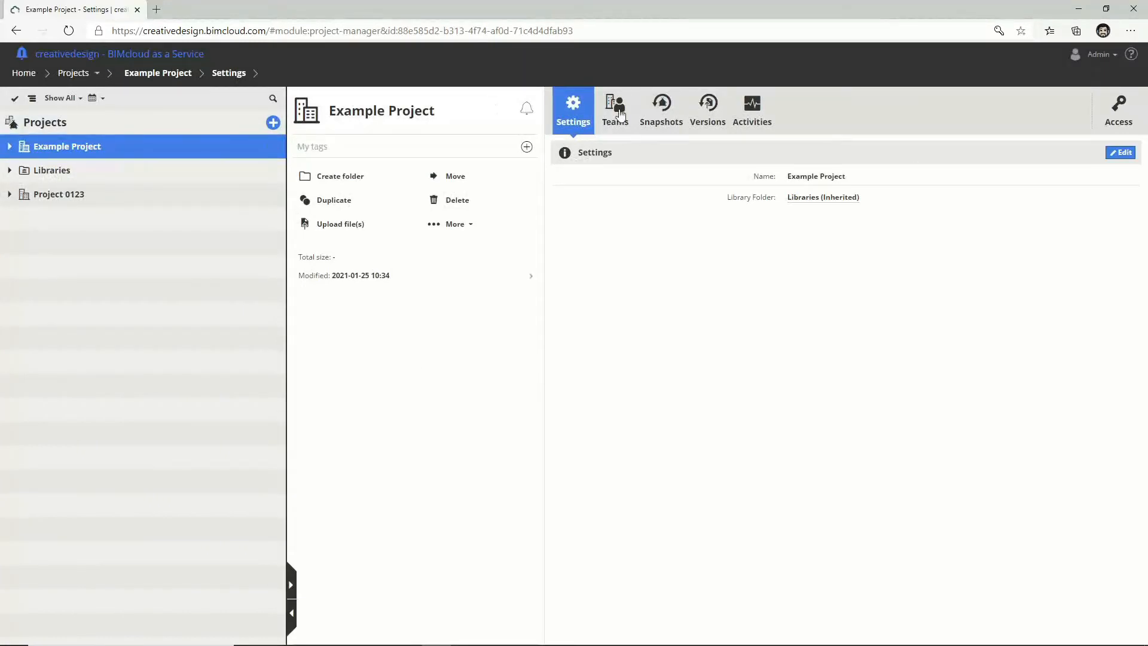
click(620, 114)
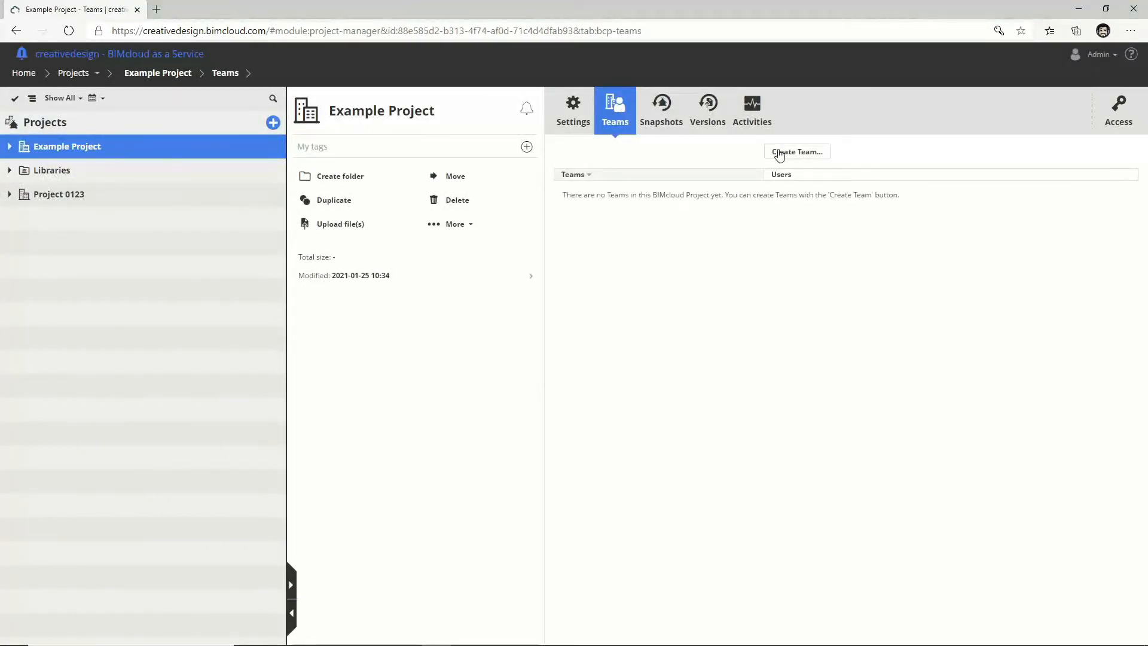
click(778, 153)
text(Sur)
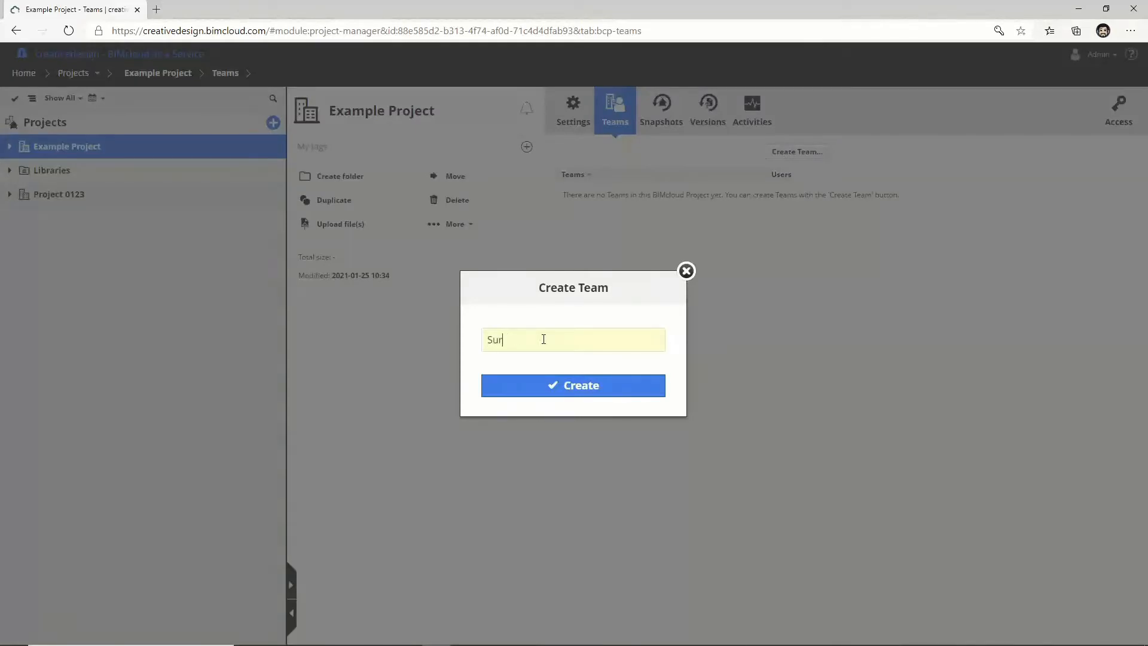
text(veyors)
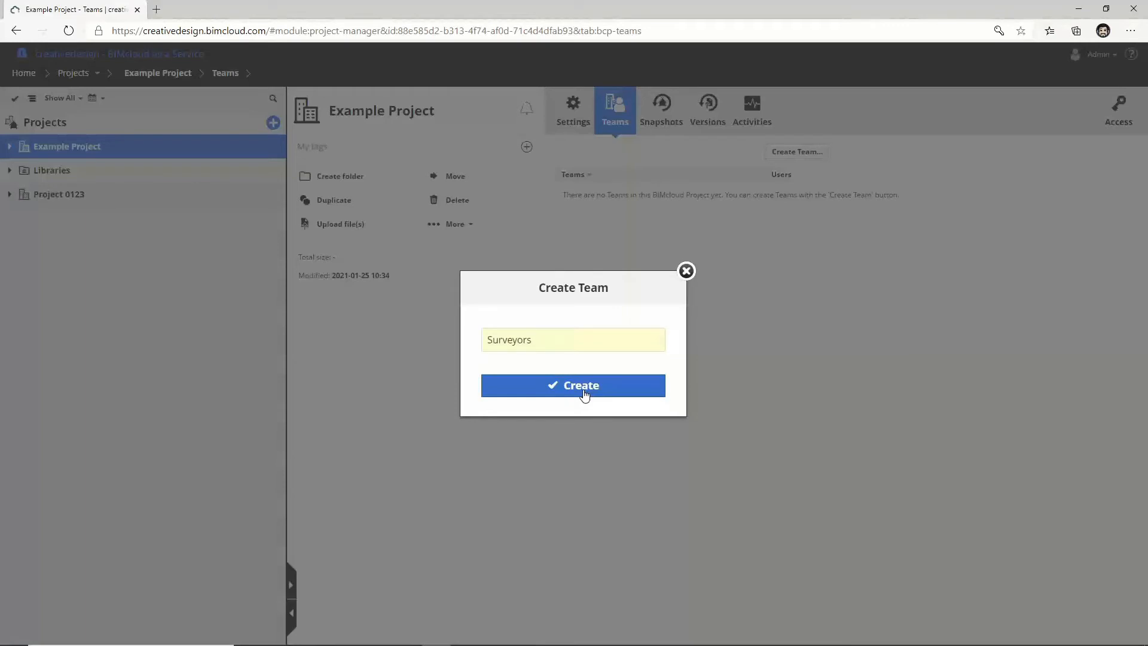
click(584, 394)
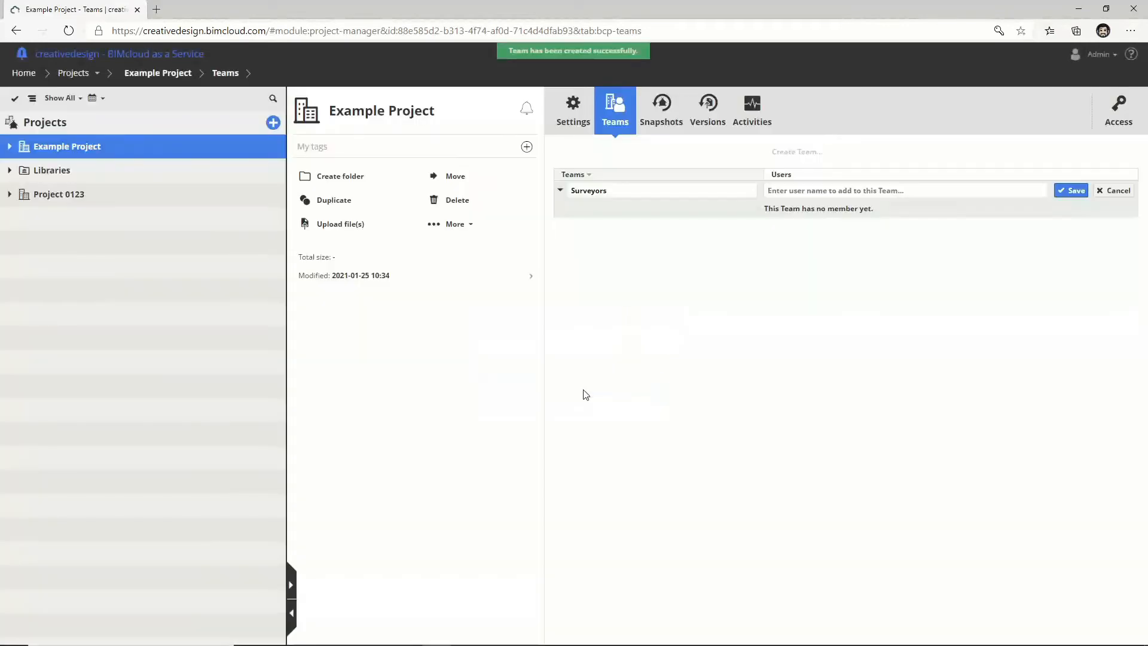
Step: Add the surveyor user account to the Surveyors team and save the membership
click(807, 191)
text(A surv)
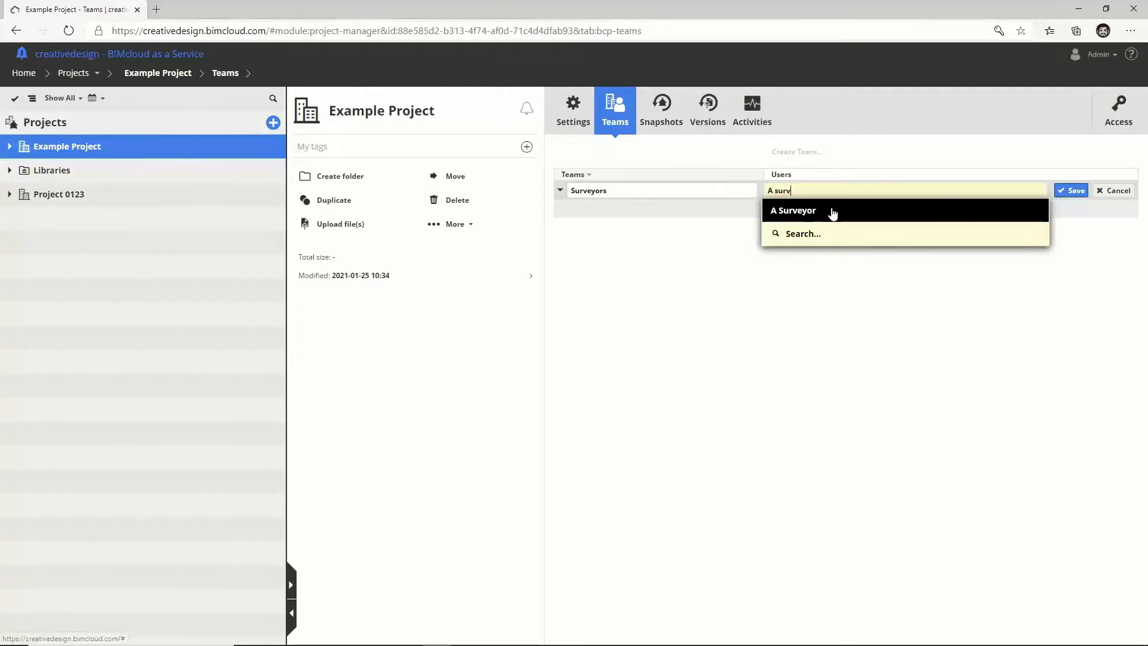
click(831, 209)
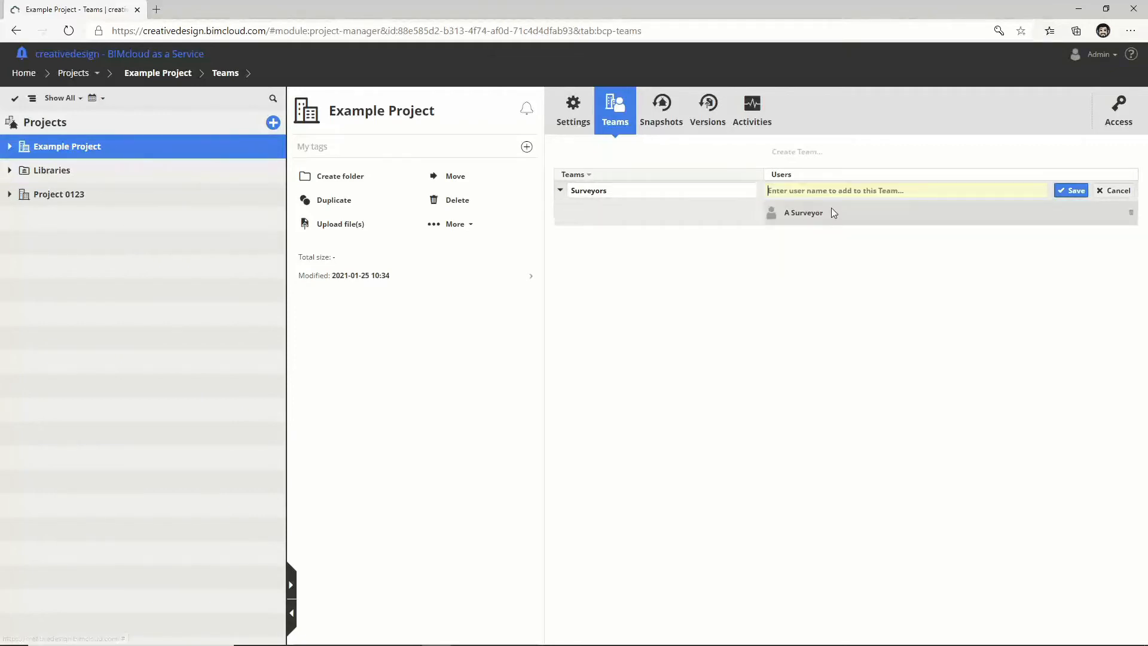
click(1064, 191)
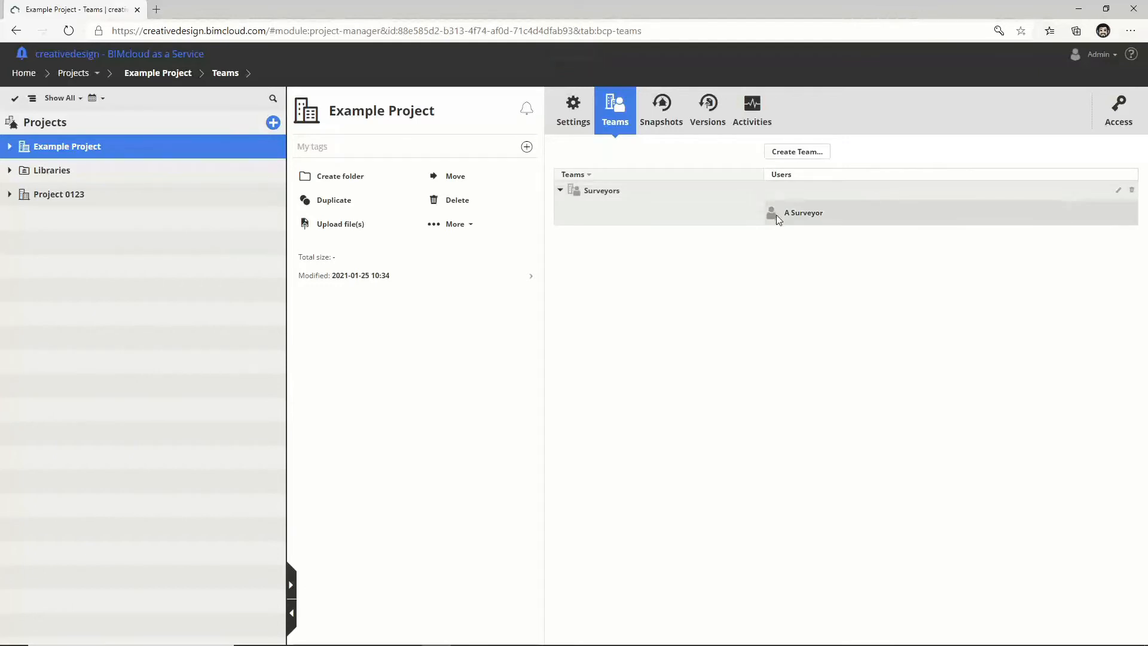
Step: Open the access list of Example Project's Surveys folder
click(9, 147)
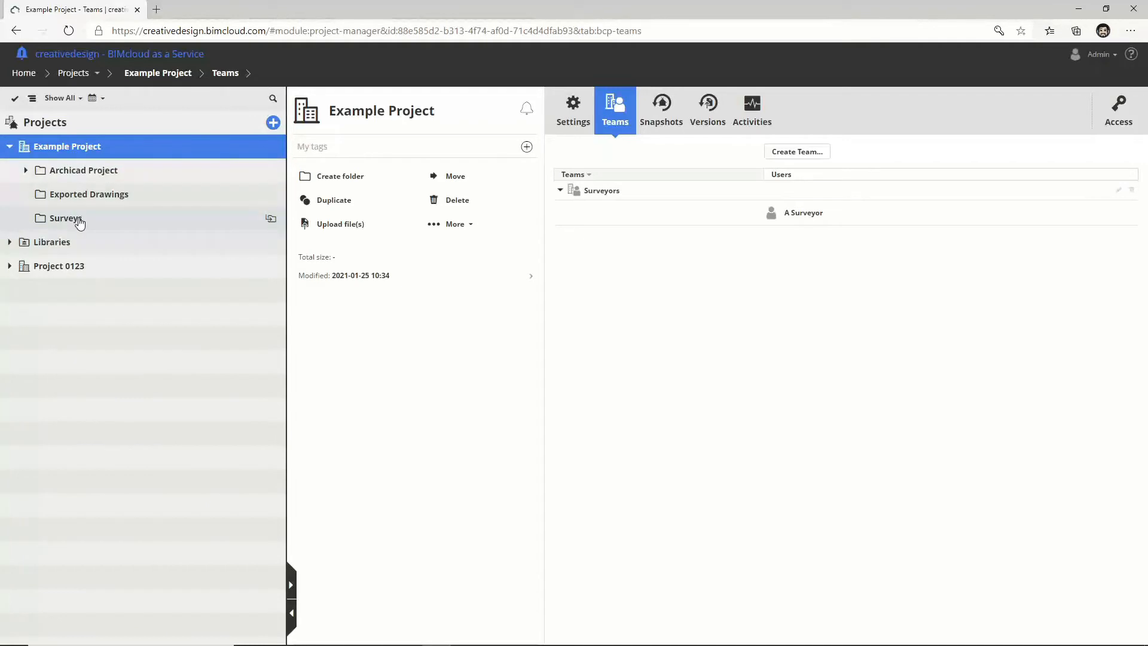
click(80, 221)
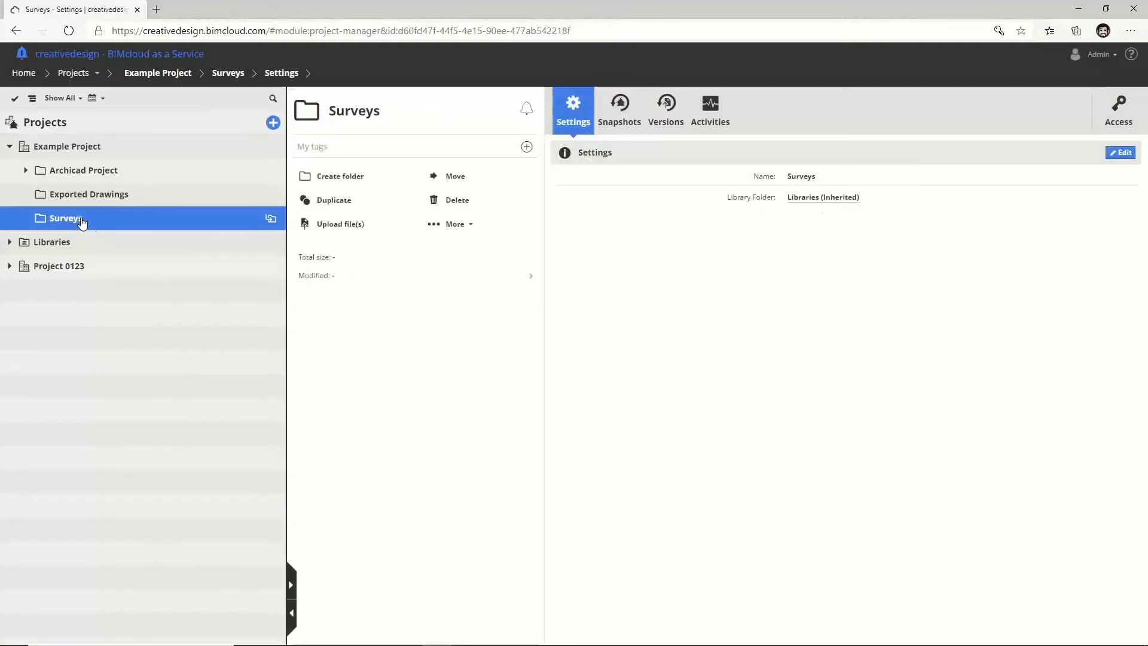
click(1122, 121)
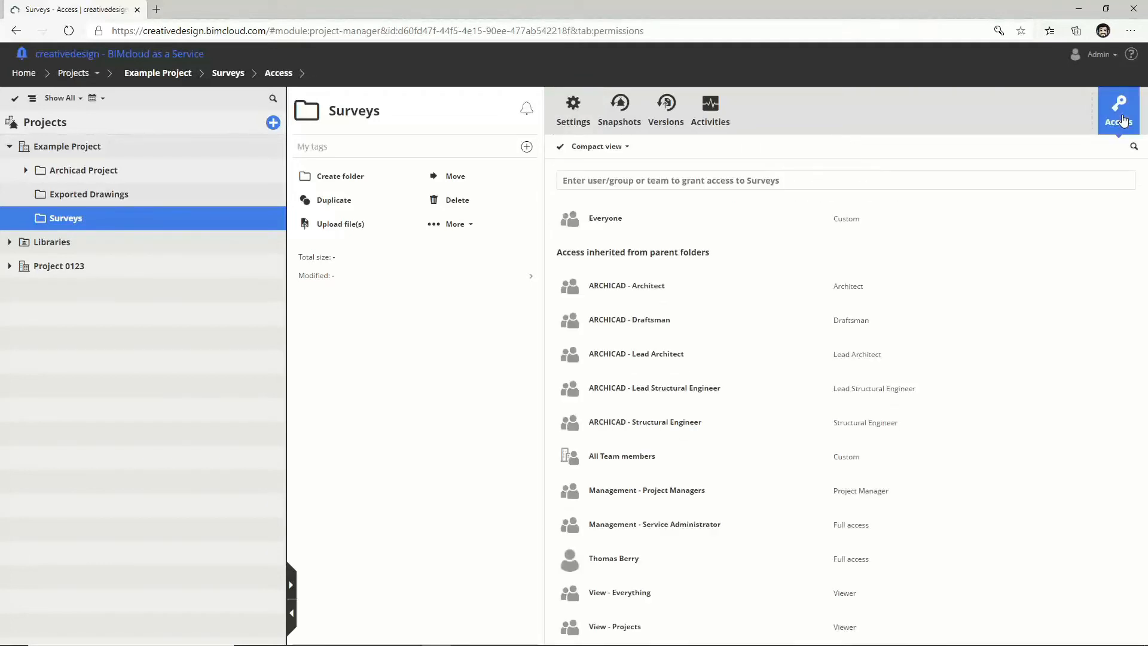
Step: Add the Surveyors team with the Uploading role and save the access
click(669, 181)
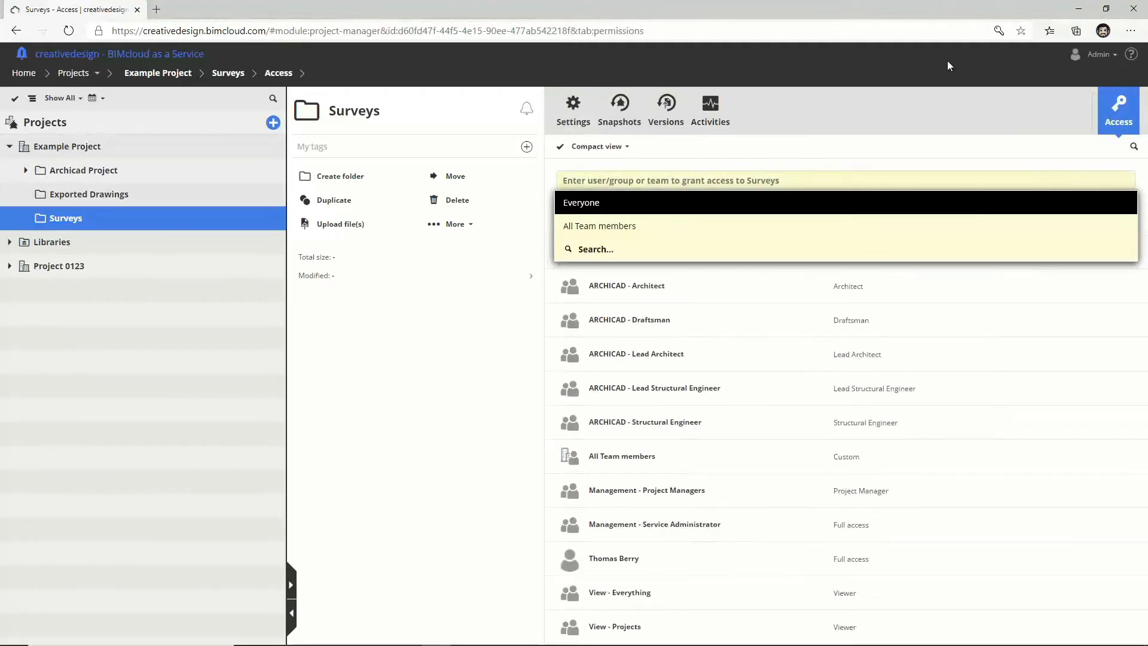
text(survey)
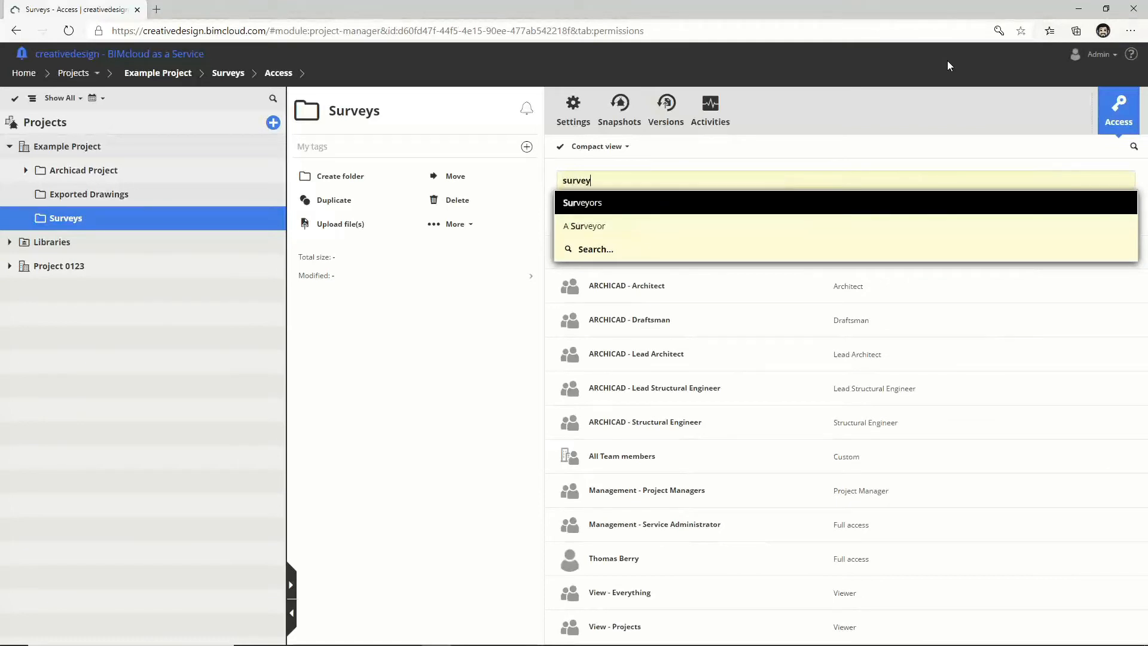
click(575, 203)
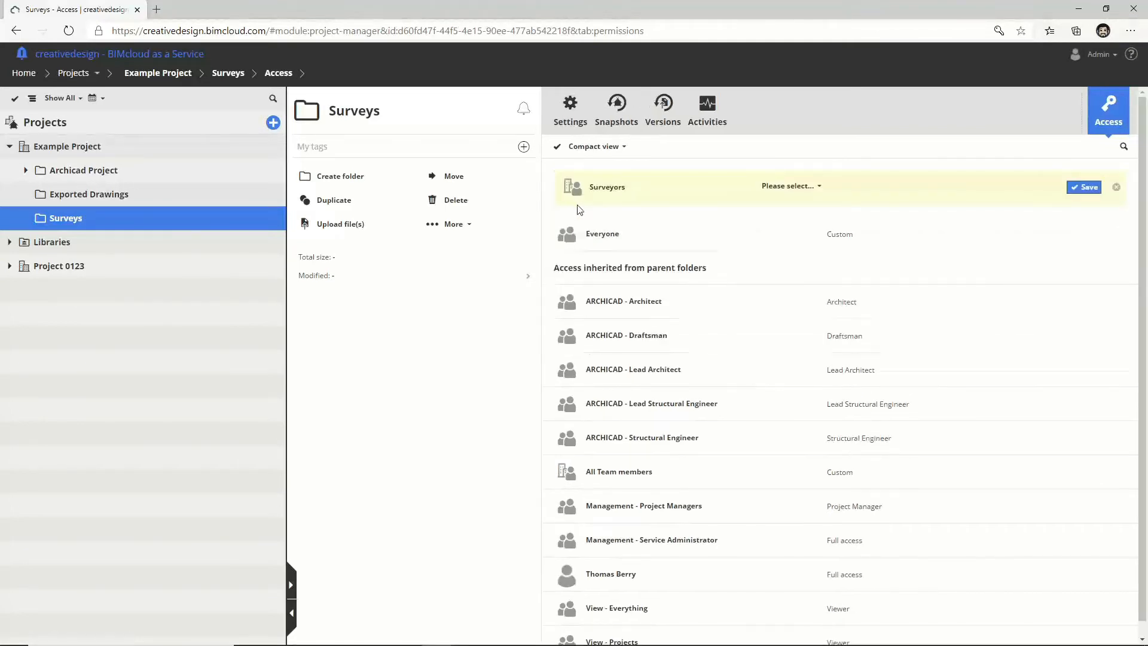
click(794, 187)
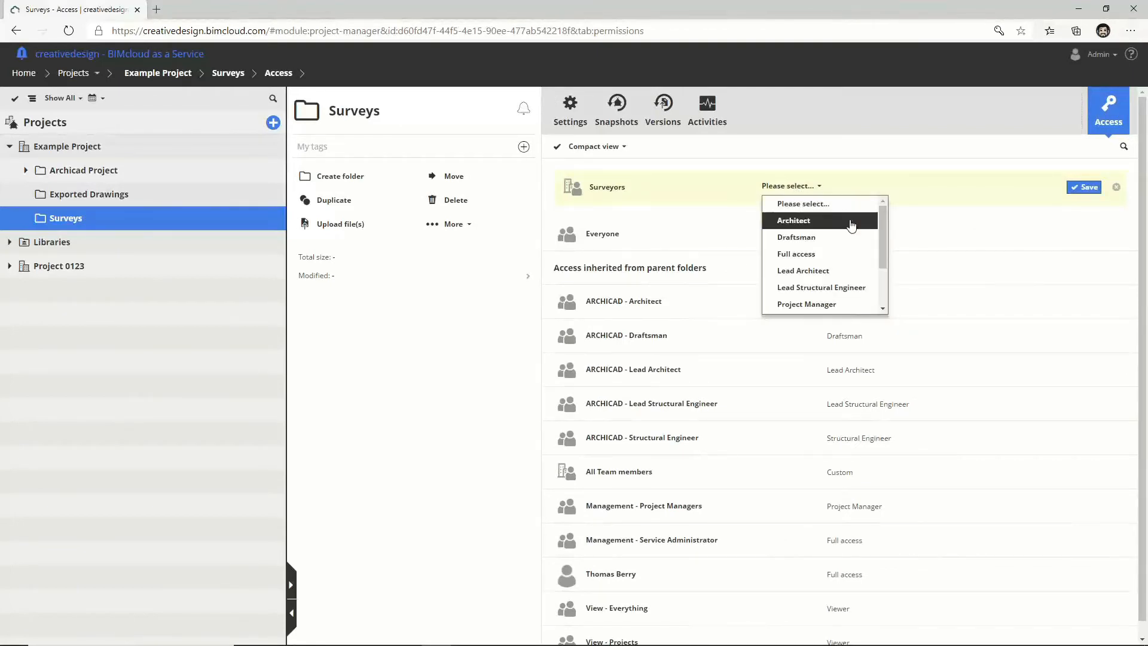
drag(883, 231, 875, 280)
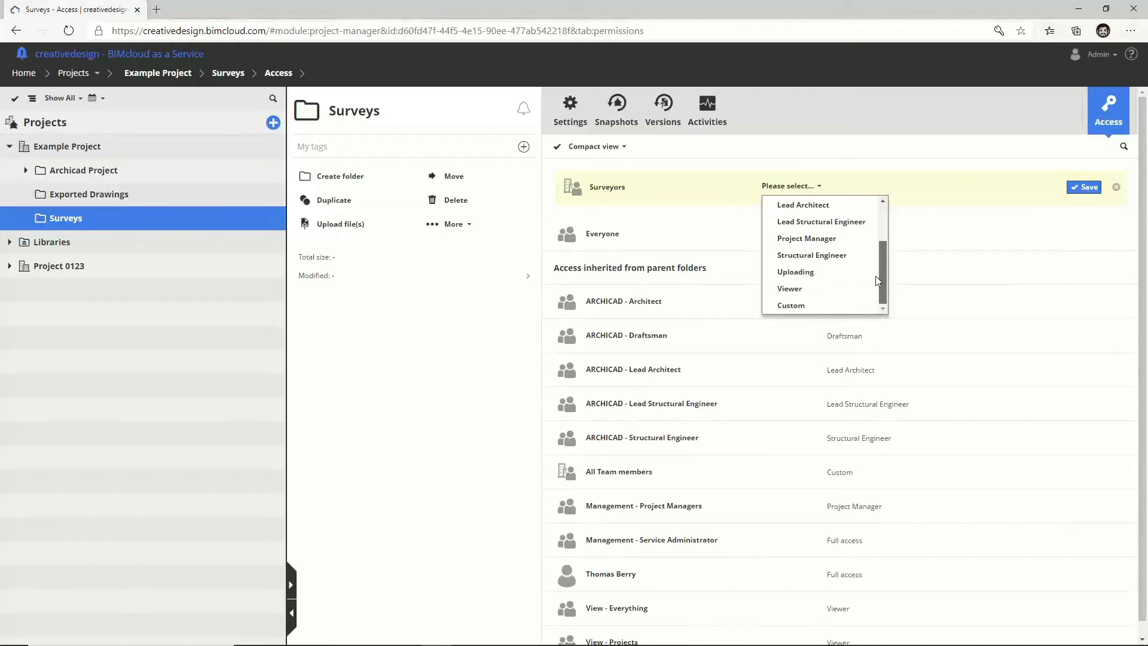
click(820, 270)
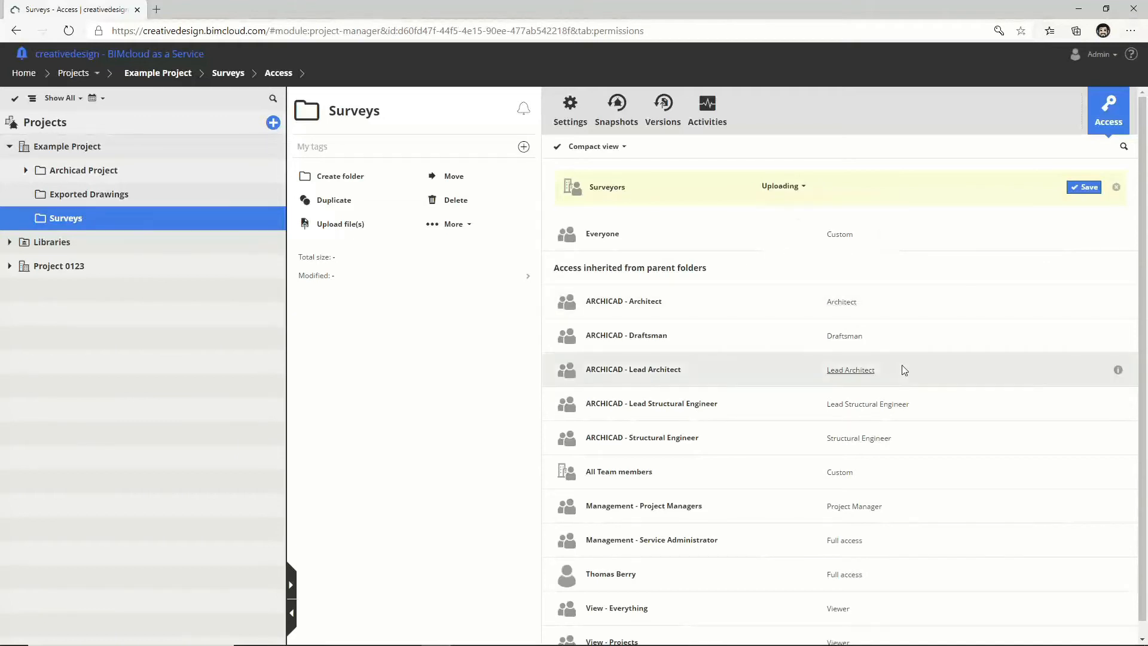
click(1083, 187)
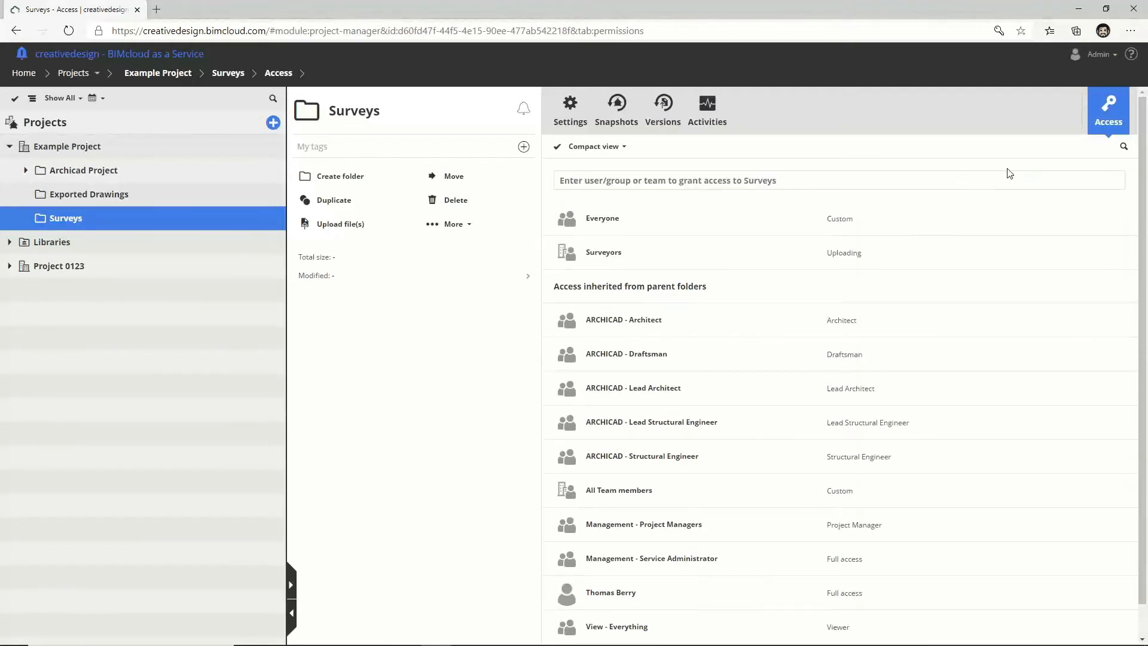
Step: Log out of the admin account and sign in as the surveyor, declining to save the password
click(1097, 54)
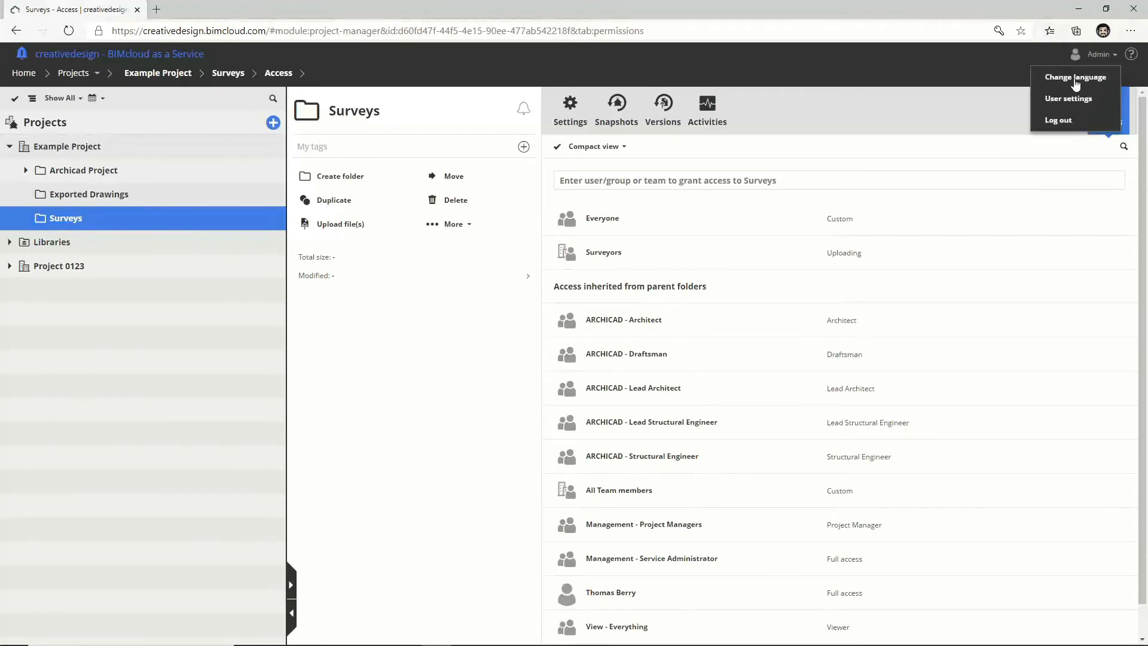
click(1060, 114)
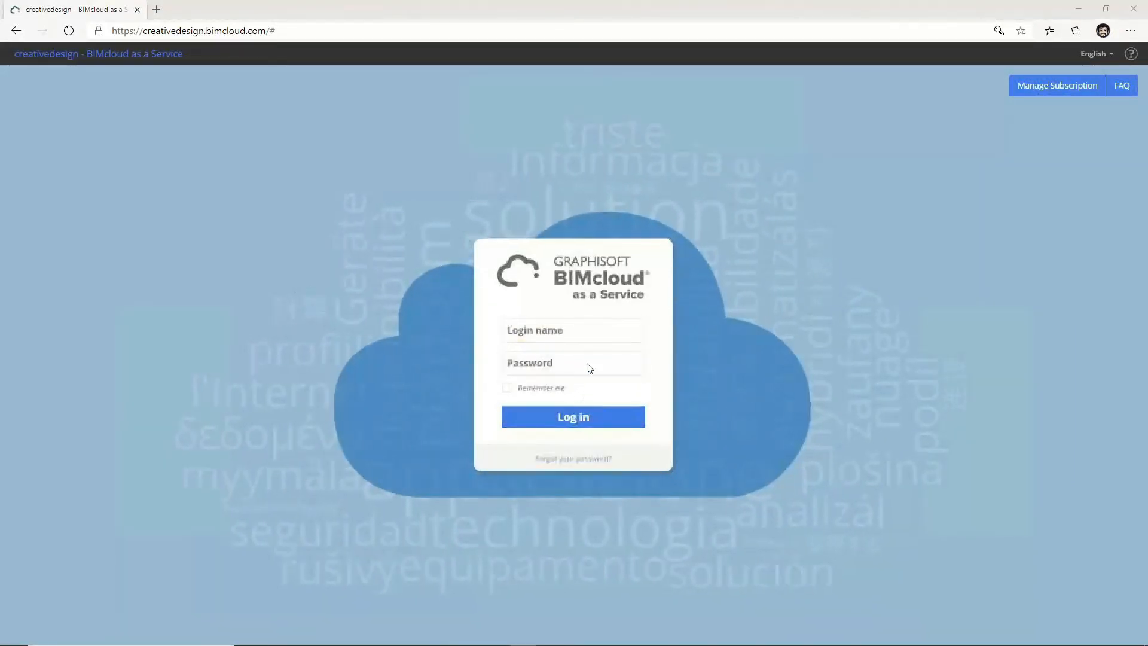
text(A)
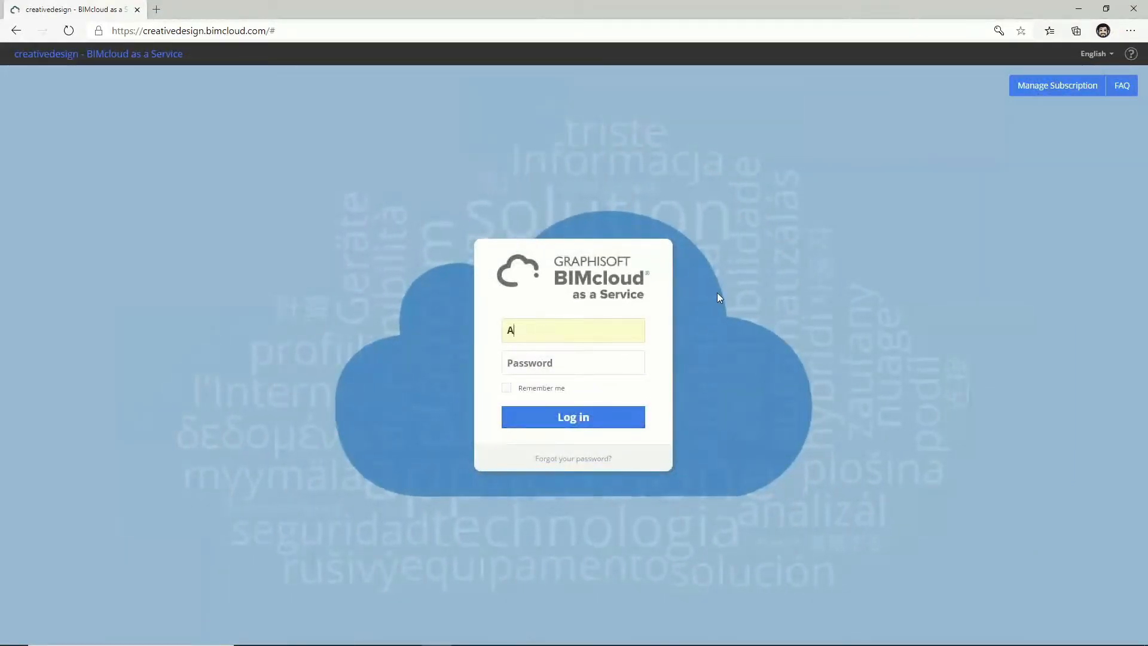
text(Surveyor)
key(Tab)
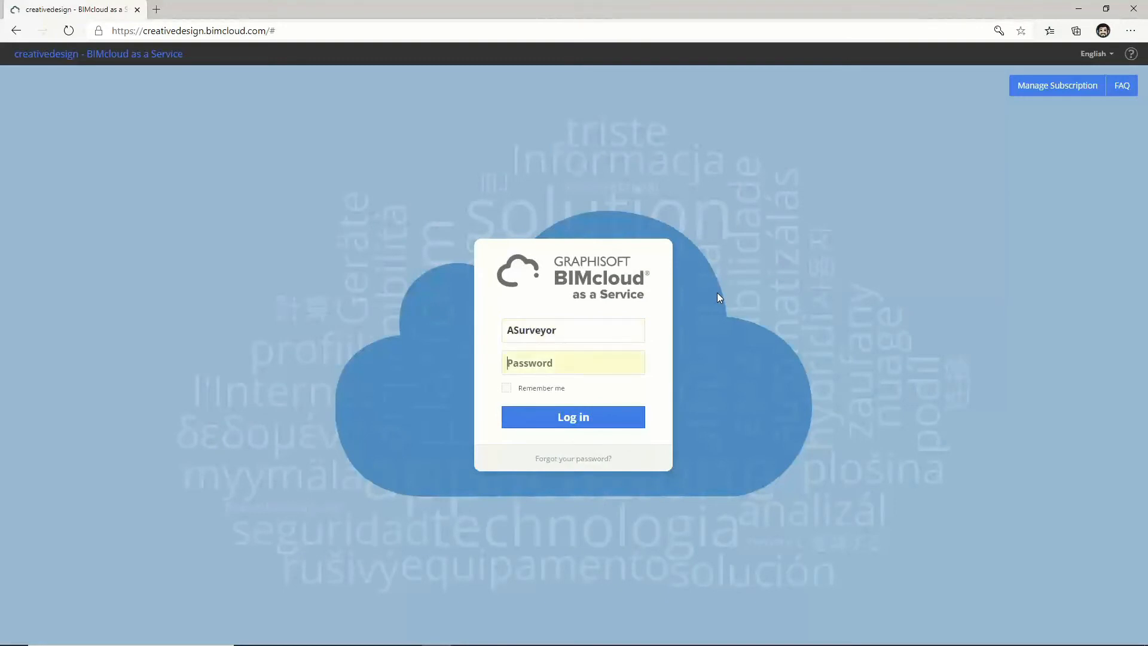
text(•••••)
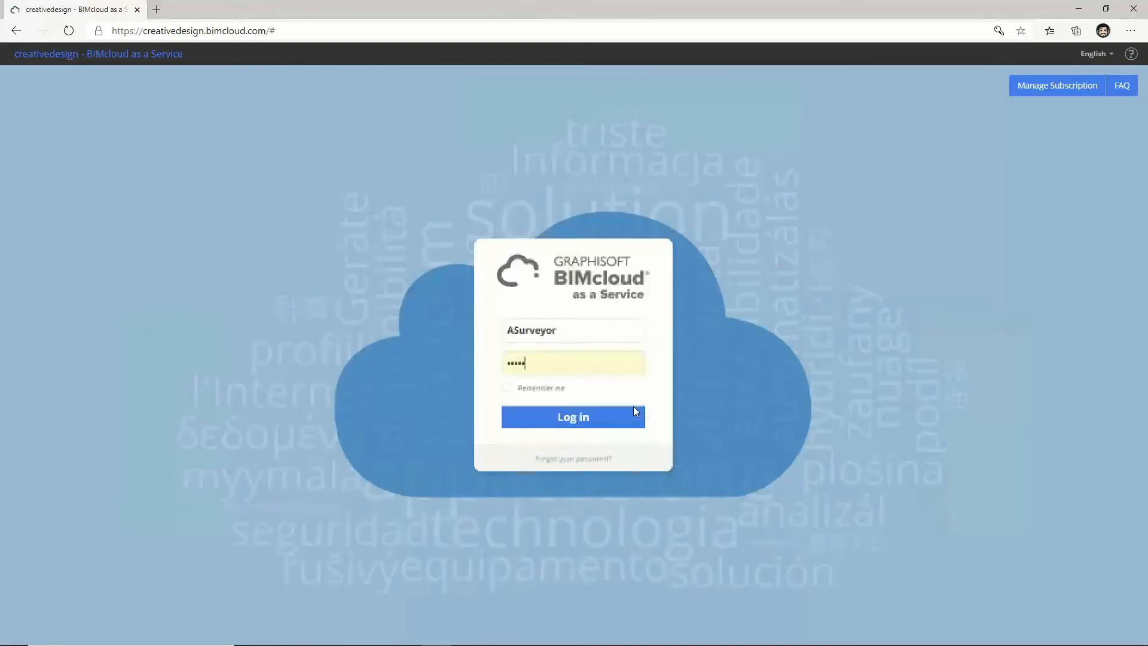
click(619, 415)
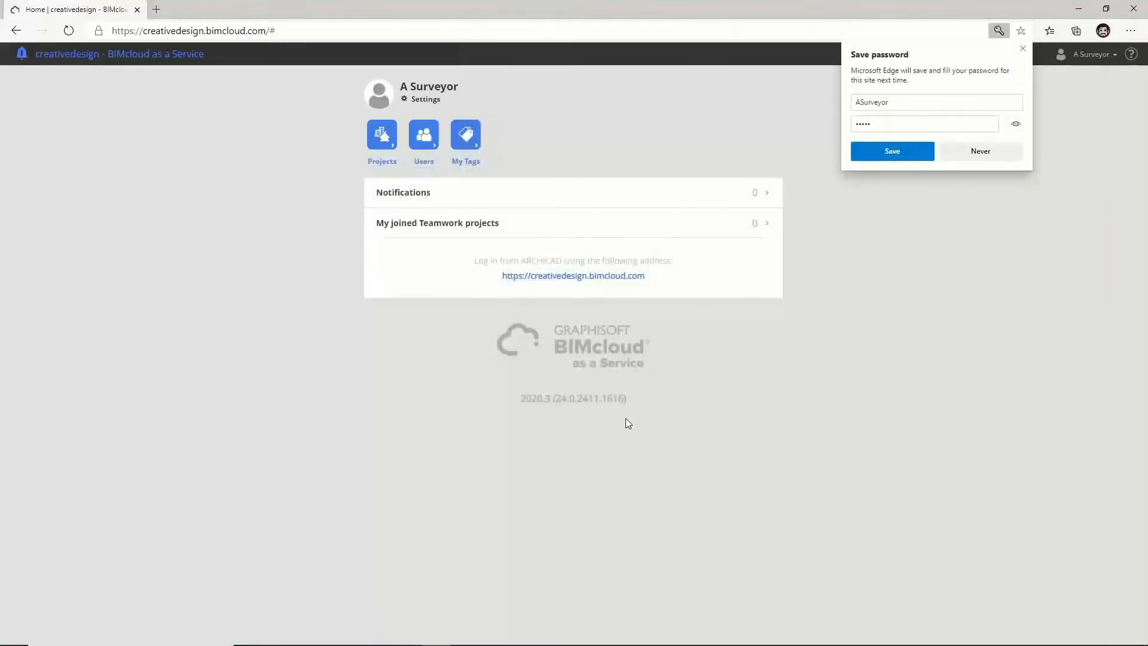
click(1022, 49)
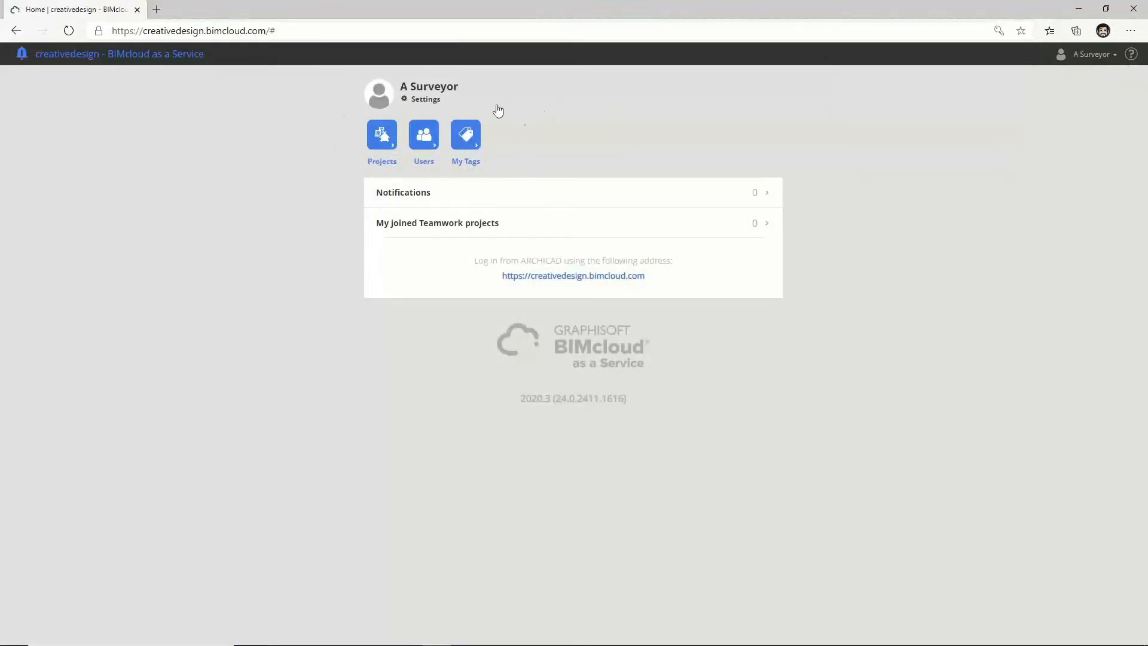
Step: Open the Surveys folder of Example Project in the projects manager
click(383, 137)
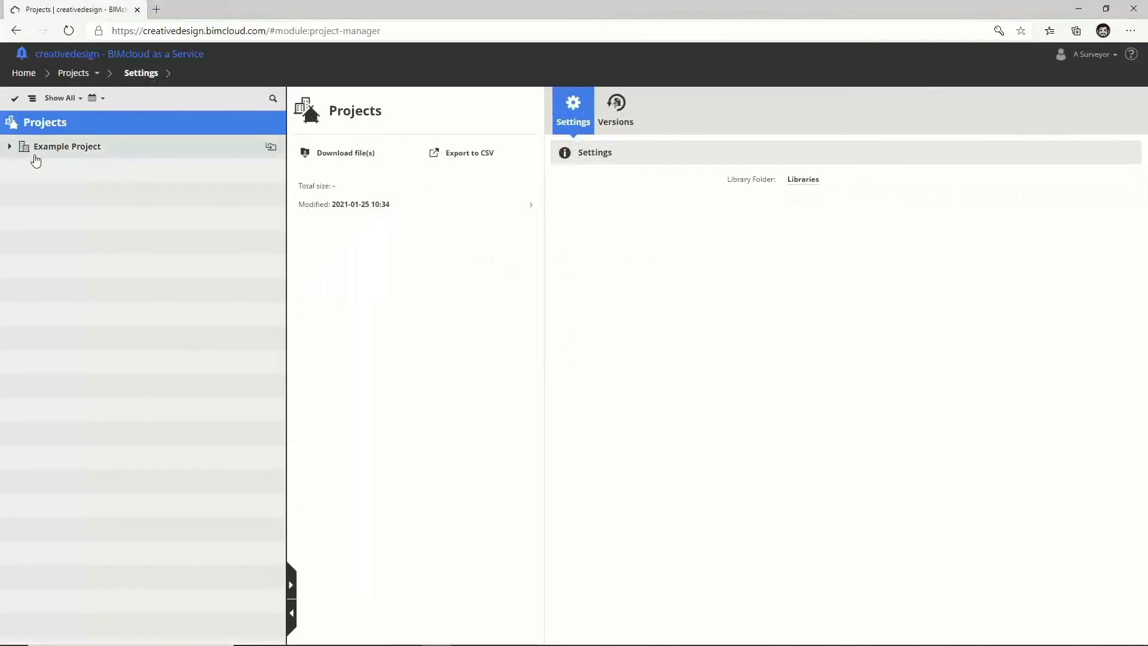
click(8, 148)
click(65, 171)
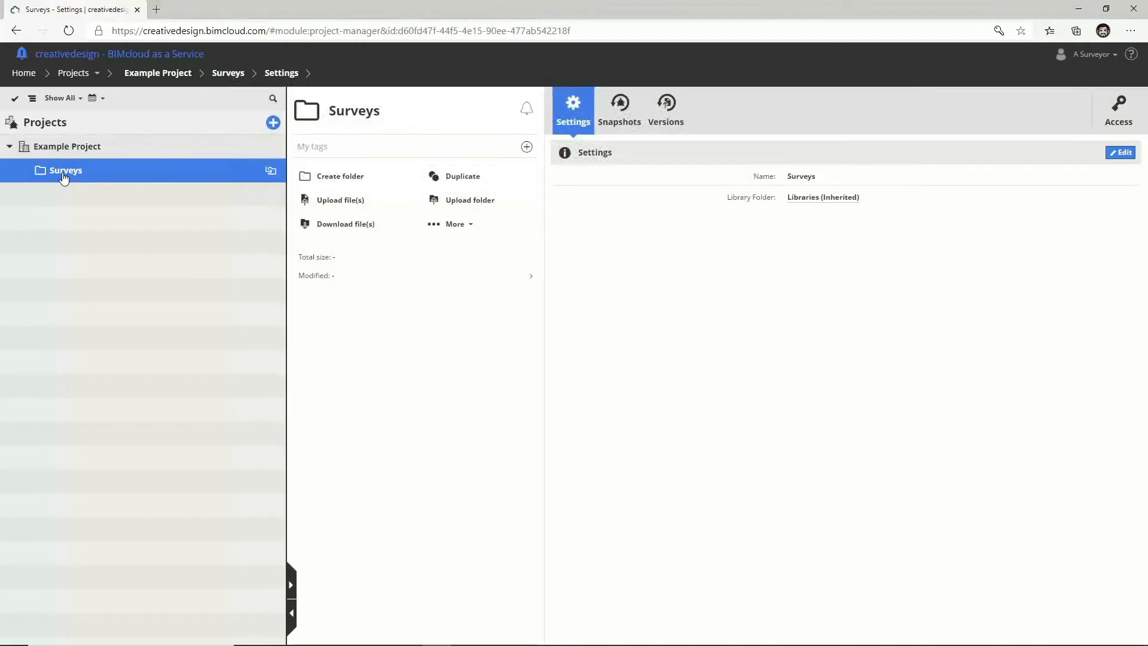
Step: Upload Existing Site Plan.dwg into Surveys and view its details
click(358, 204)
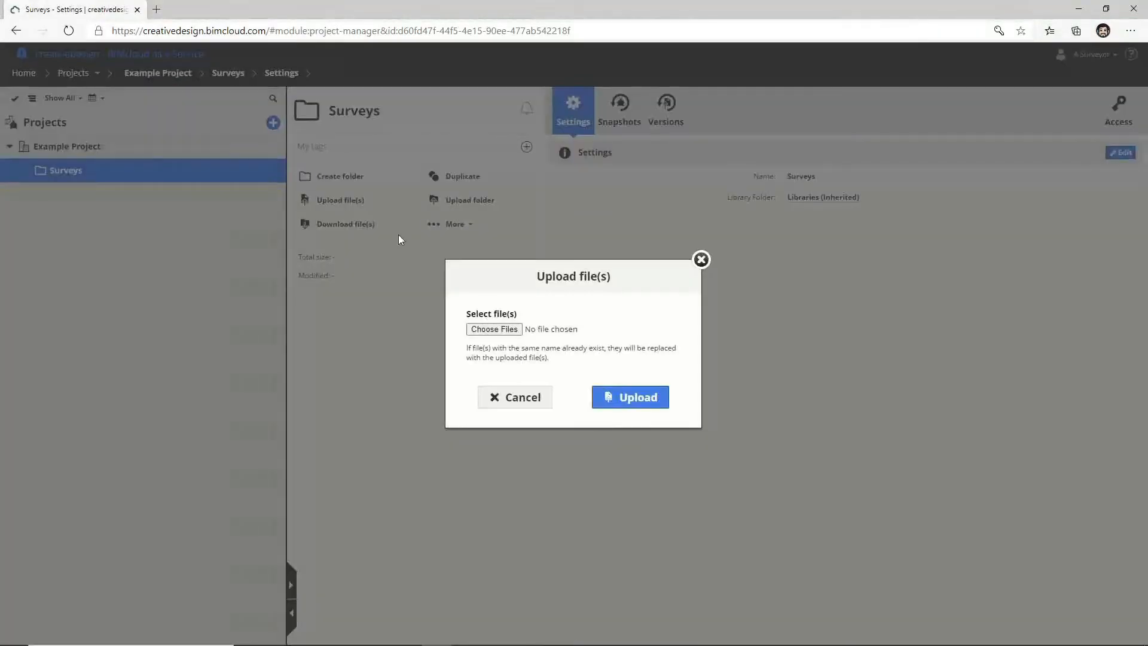
click(503, 335)
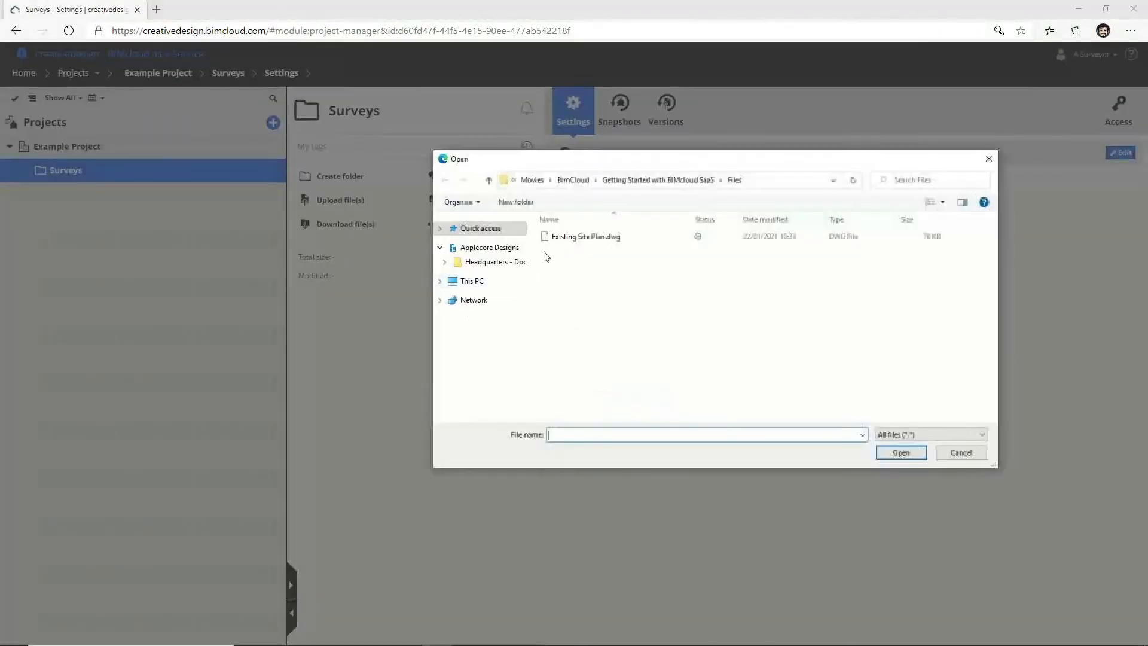
click(570, 236)
click(898, 453)
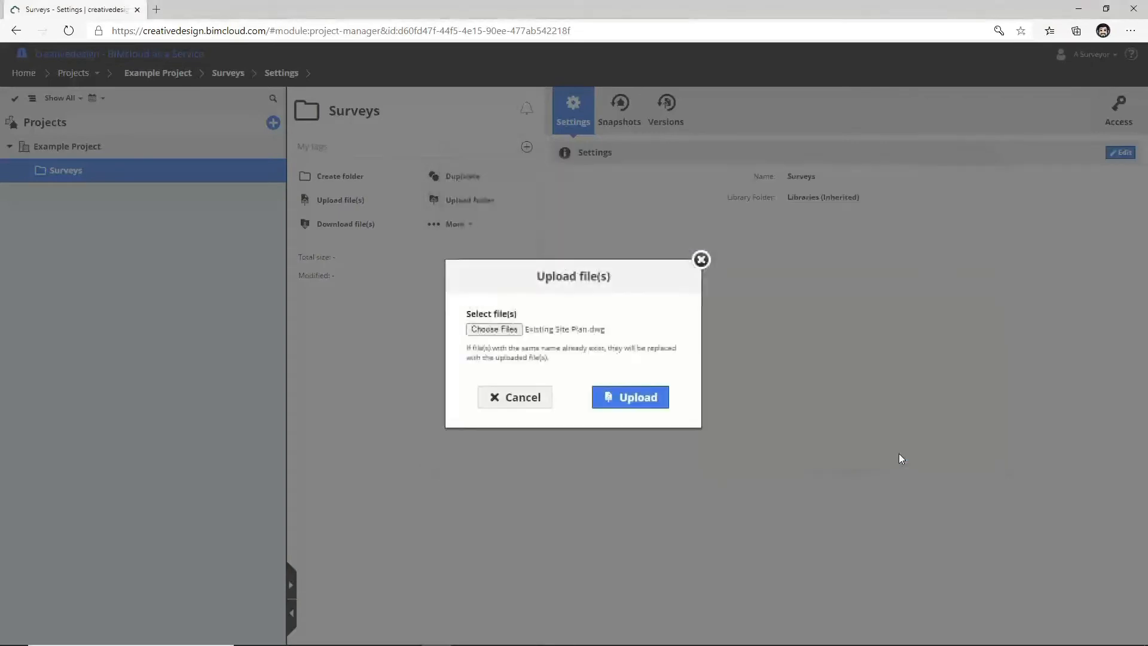
click(658, 405)
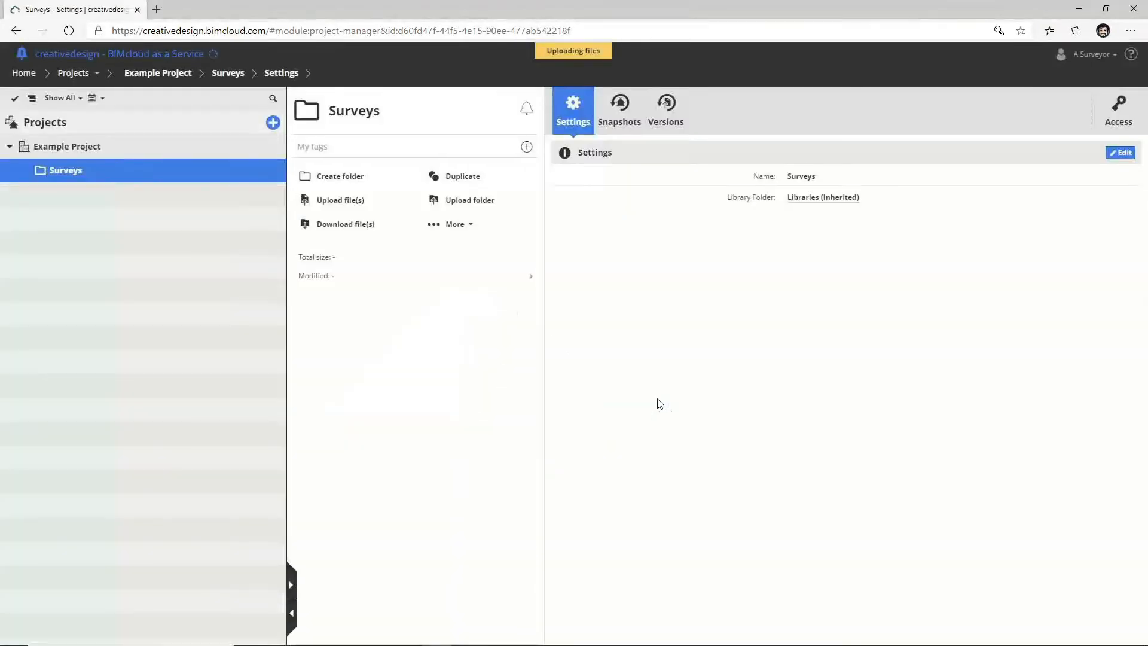
click(25, 169)
click(102, 194)
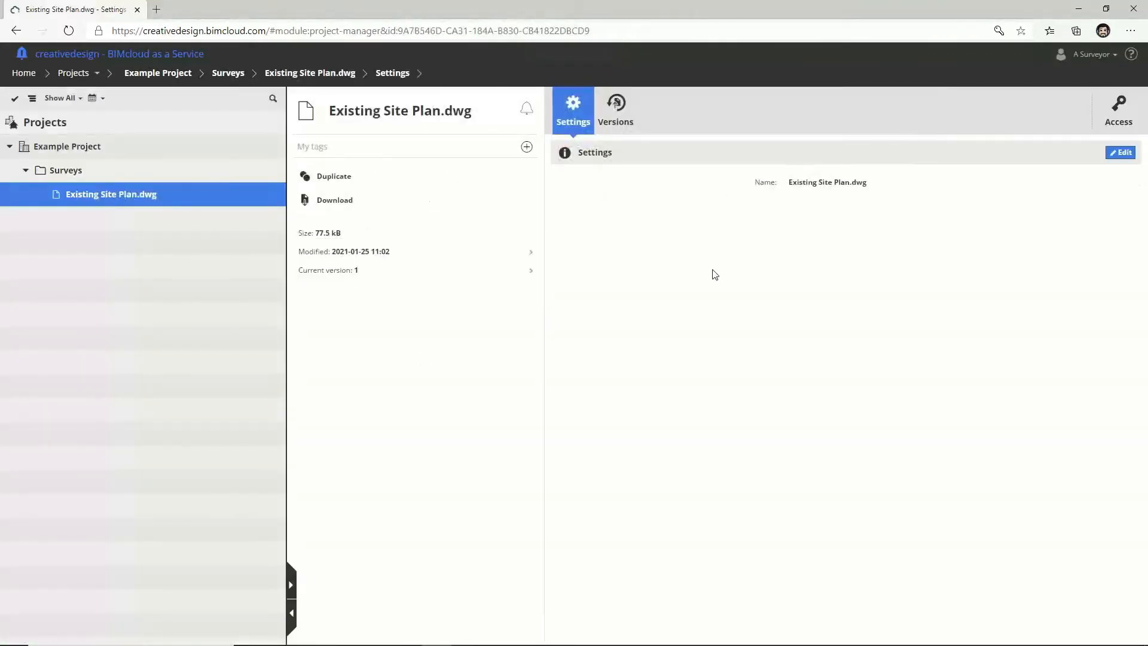
Step: Back in Archicad, open the Existing Site Plan worksheet and reserve it
click(1076, 8)
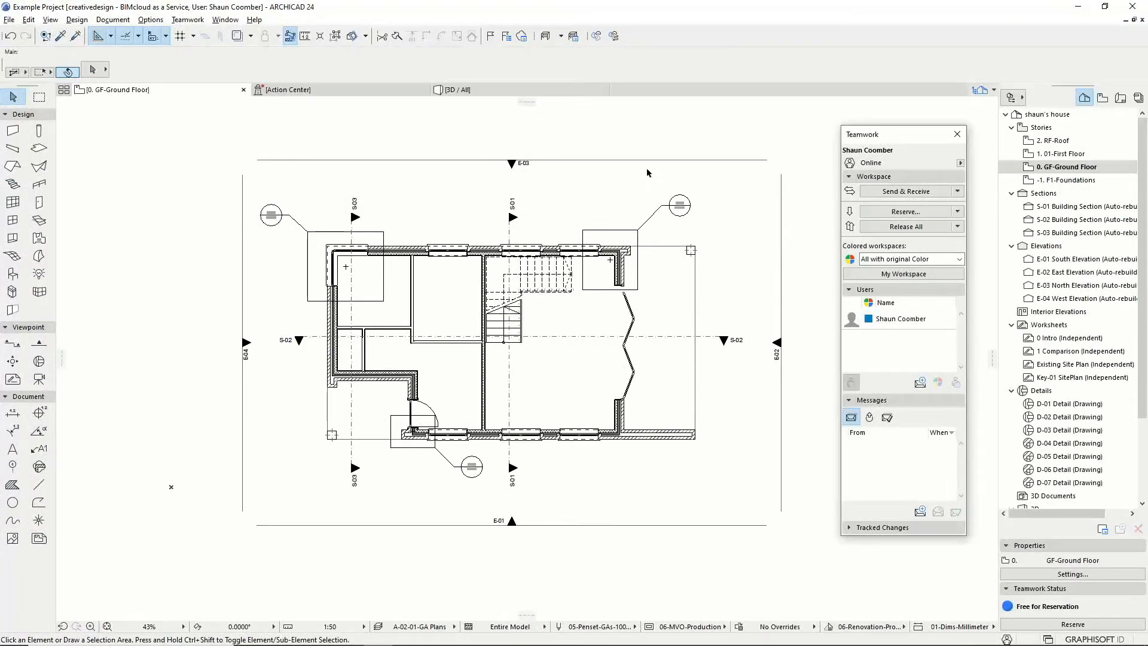
click(1084, 366)
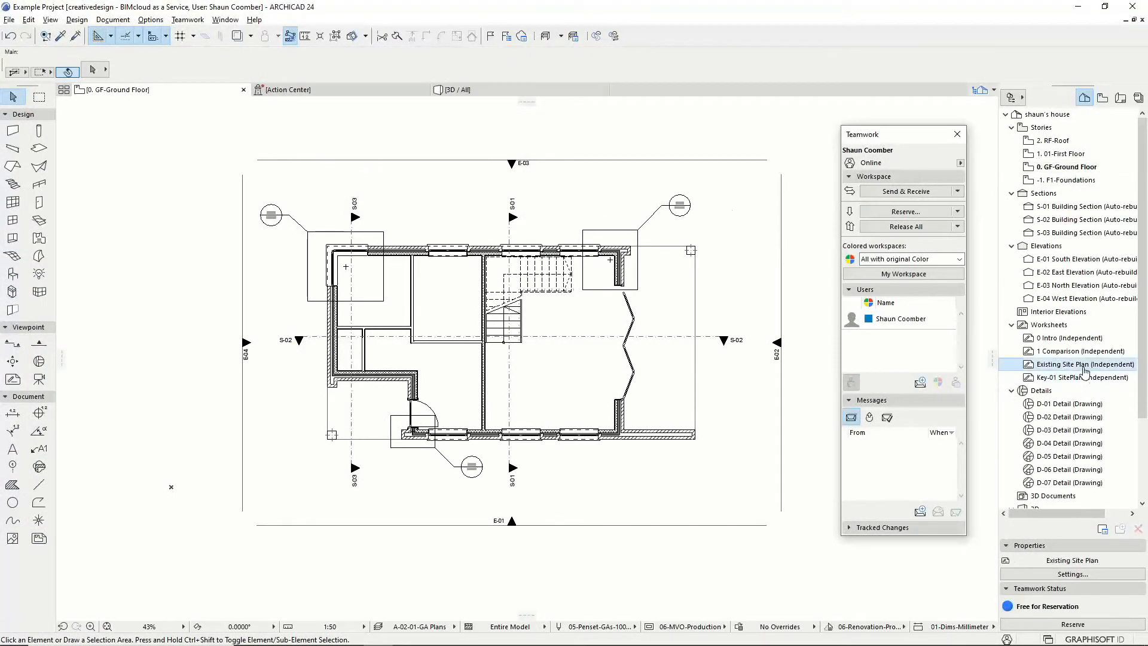
double_click(1084, 365)
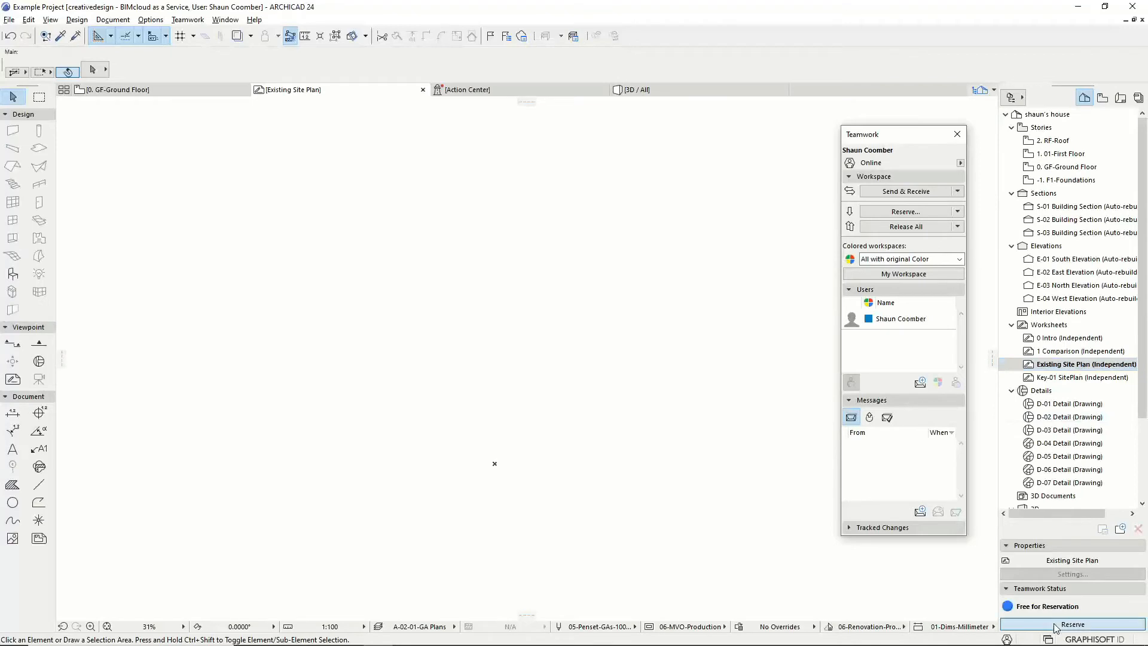
click(1054, 625)
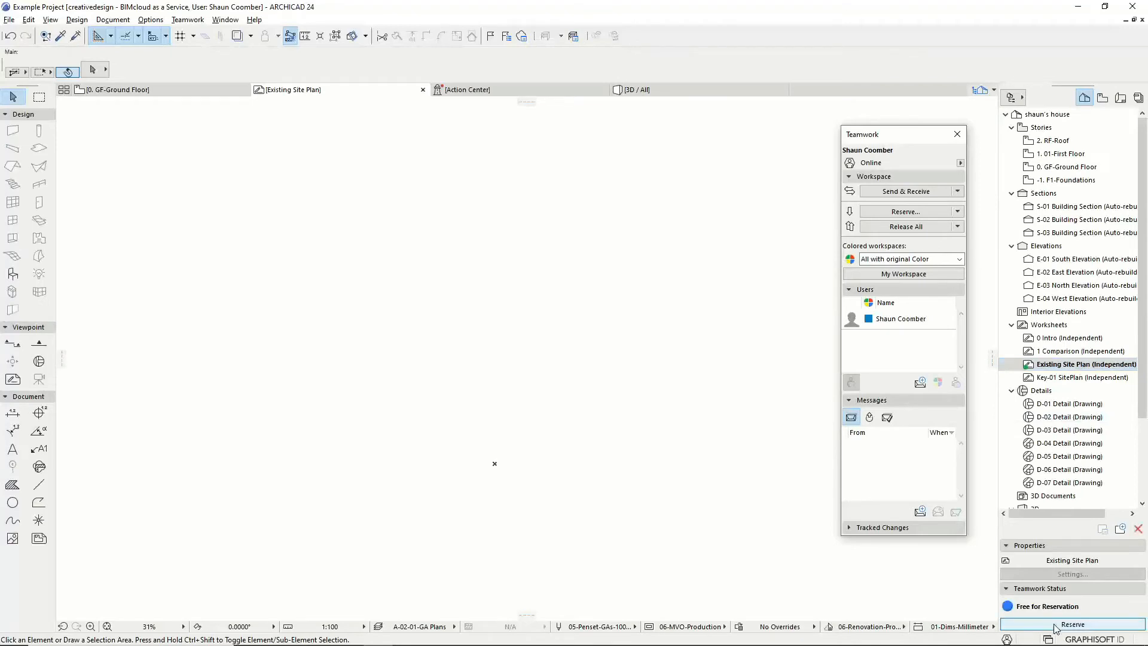
Step: Check the Xref Manager and close it without changes
click(9, 19)
mouse_move(87, 206)
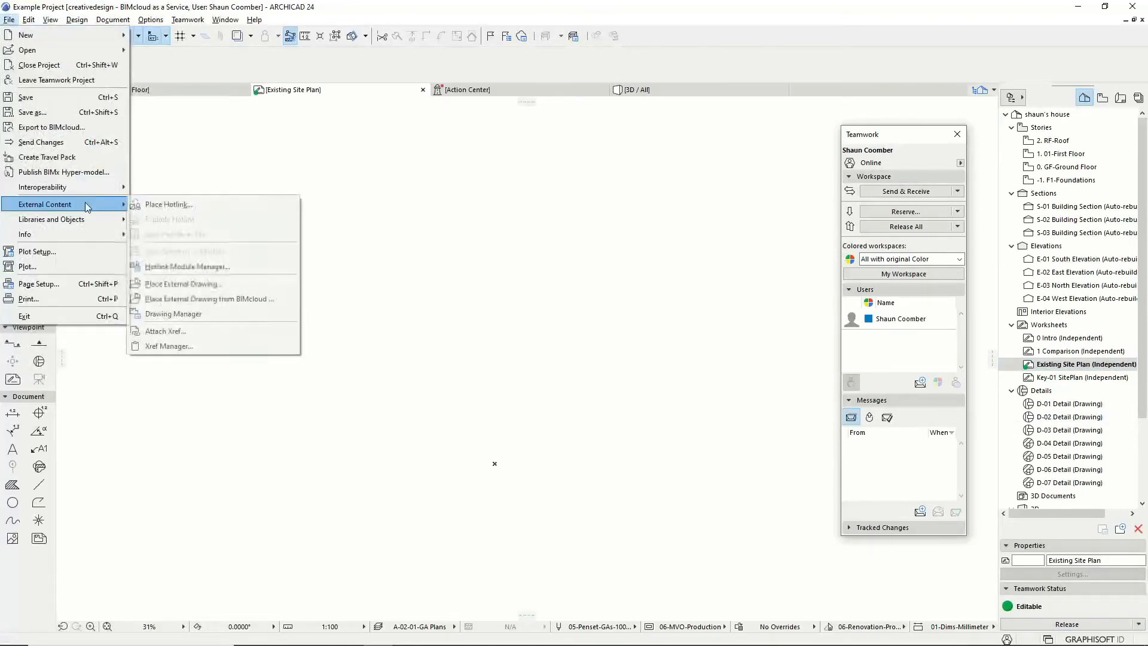
click(209, 346)
drag(510, 189, 318, 189)
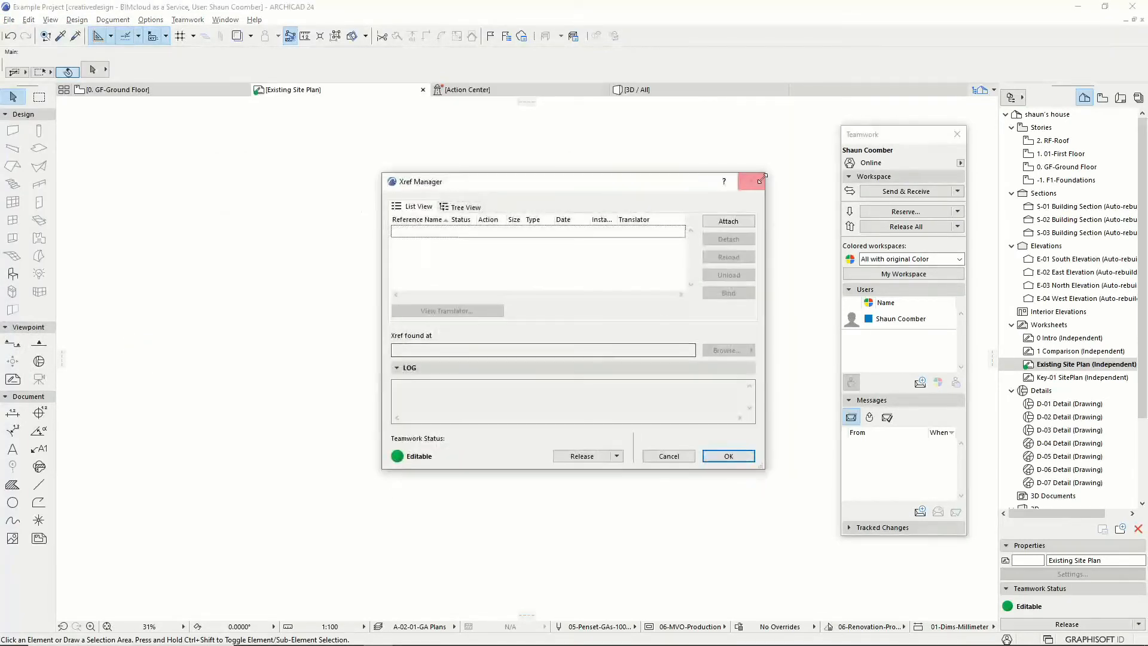
click(752, 182)
Step: For a new Xref, pick Existing Site Plan.dwg from BIMcloud's Example Project > Surveys folder
click(9, 20)
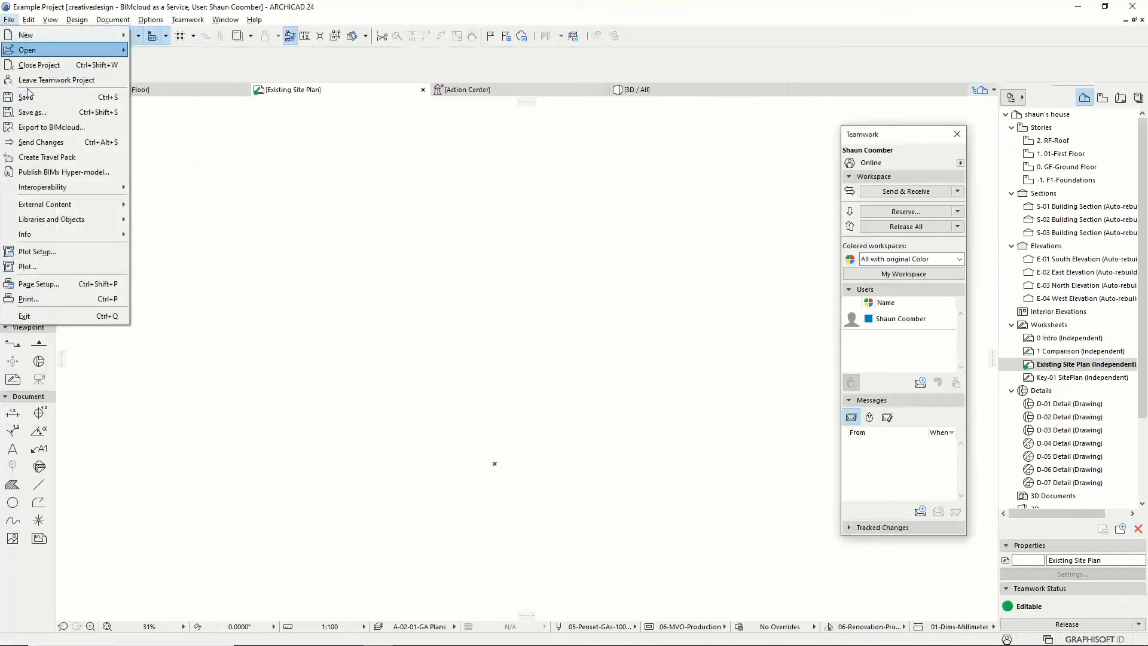
mouse_move(88, 220)
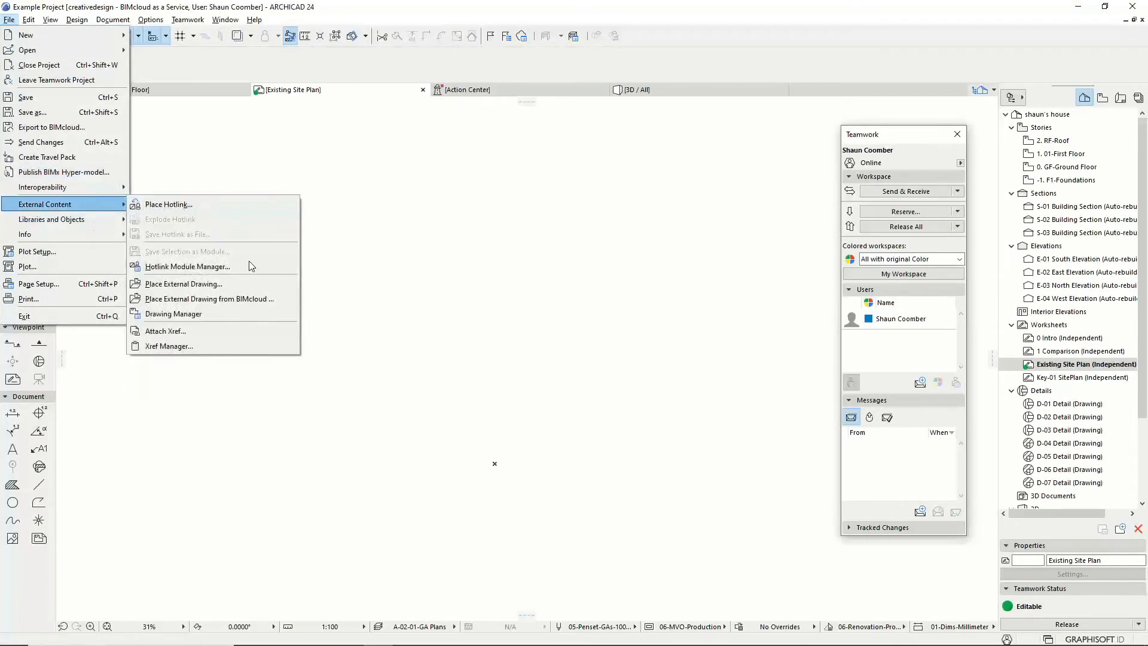
click(233, 327)
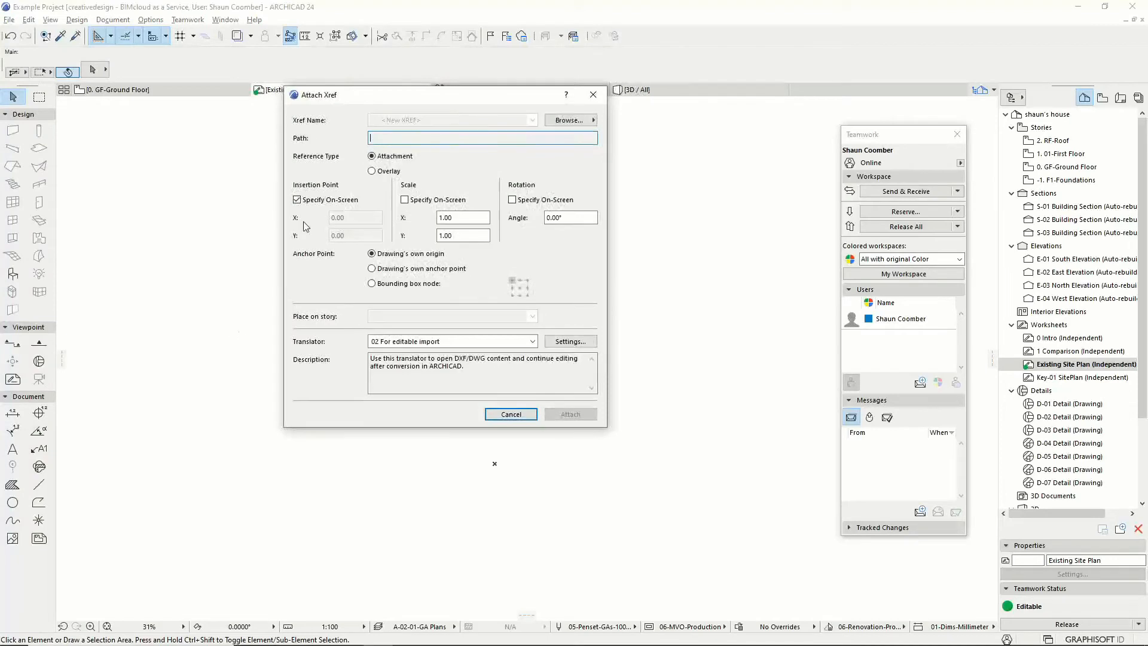
click(568, 120)
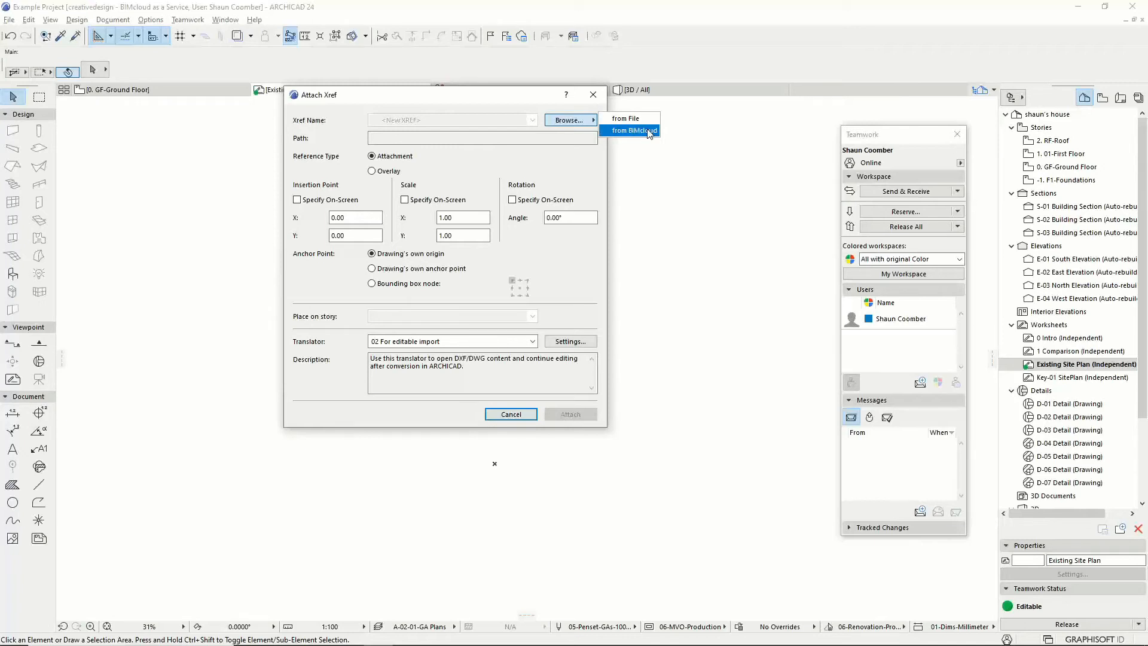
click(635, 130)
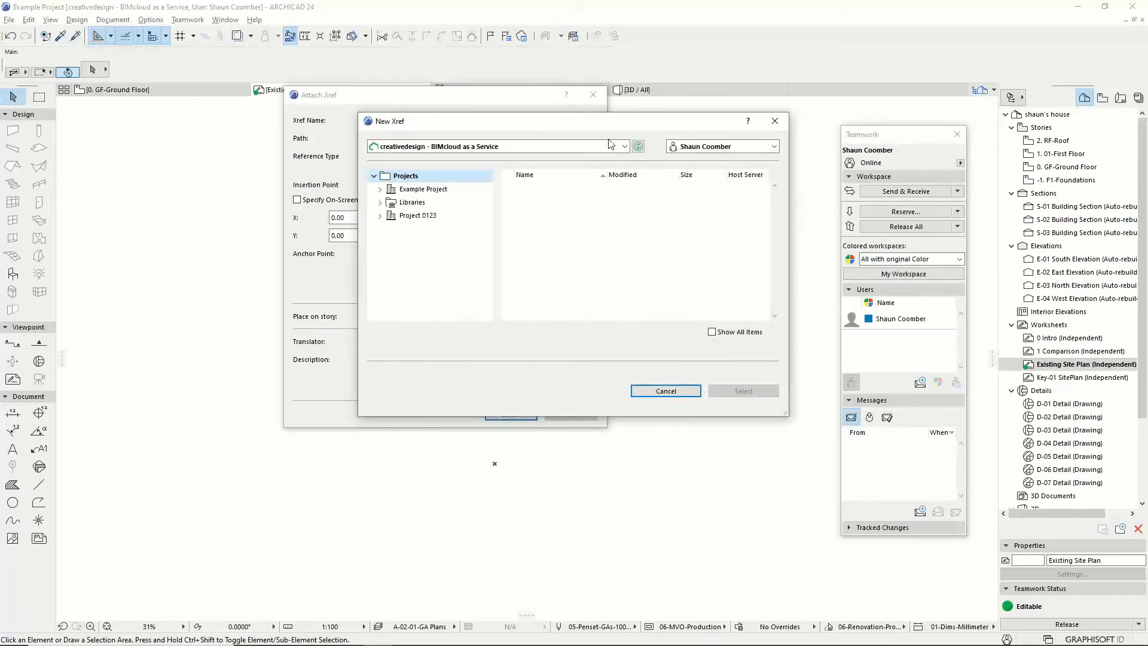
click(380, 189)
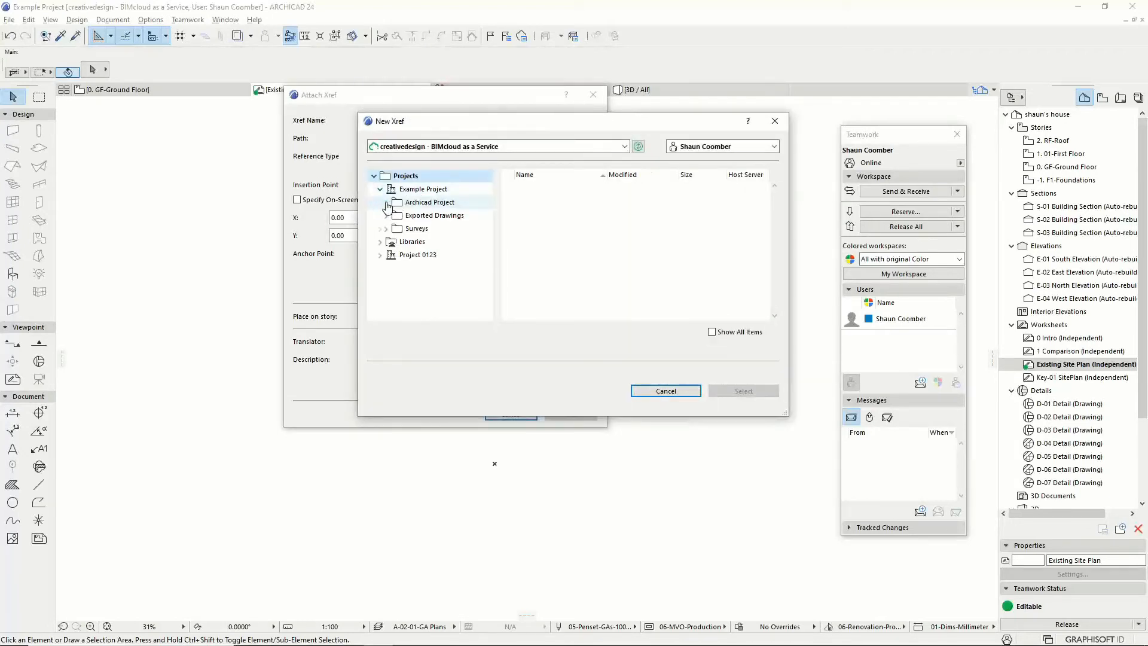
click(385, 228)
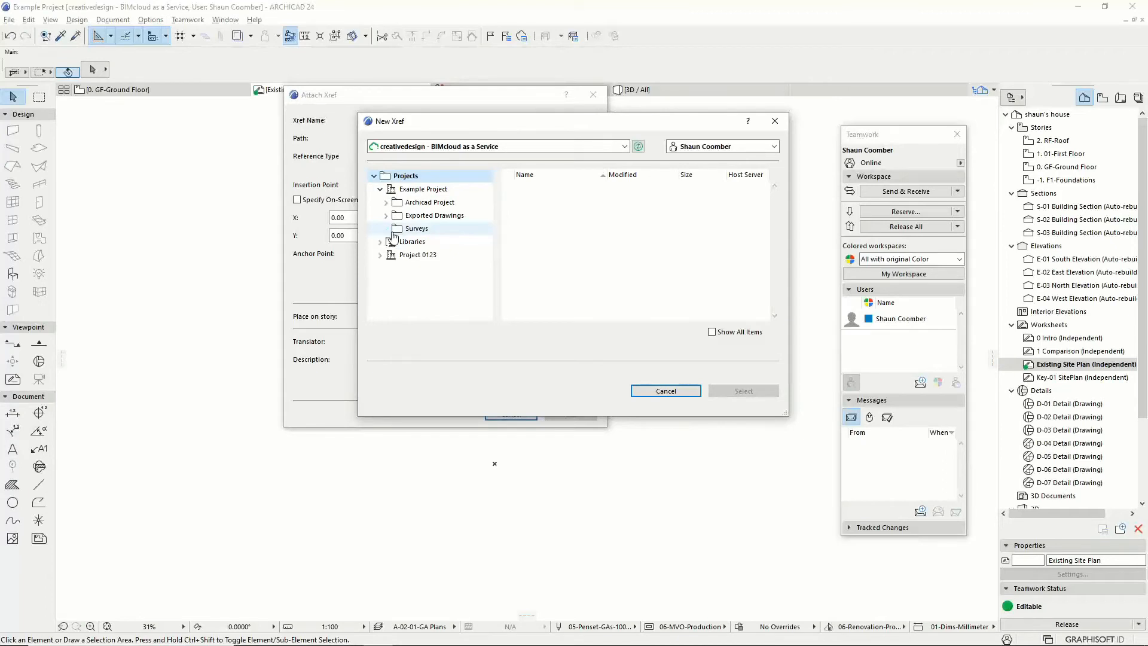
click(398, 232)
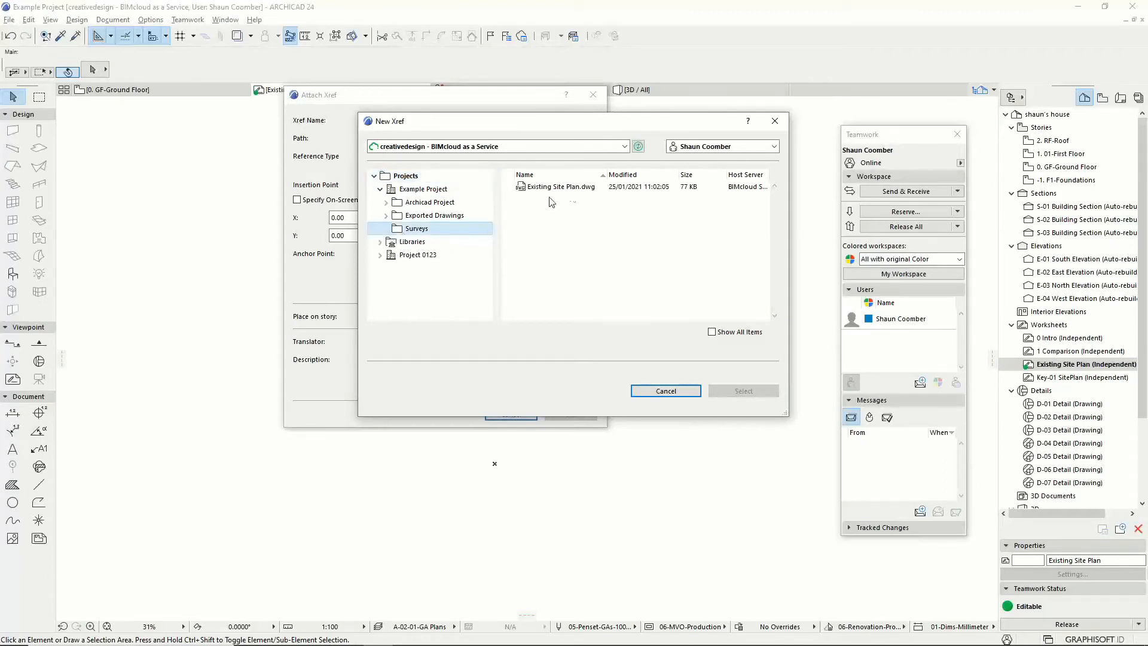
click(568, 189)
Step: Attach the DWG with default placement settings, skipping all missing fonts
drag(567, 125, 354, 199)
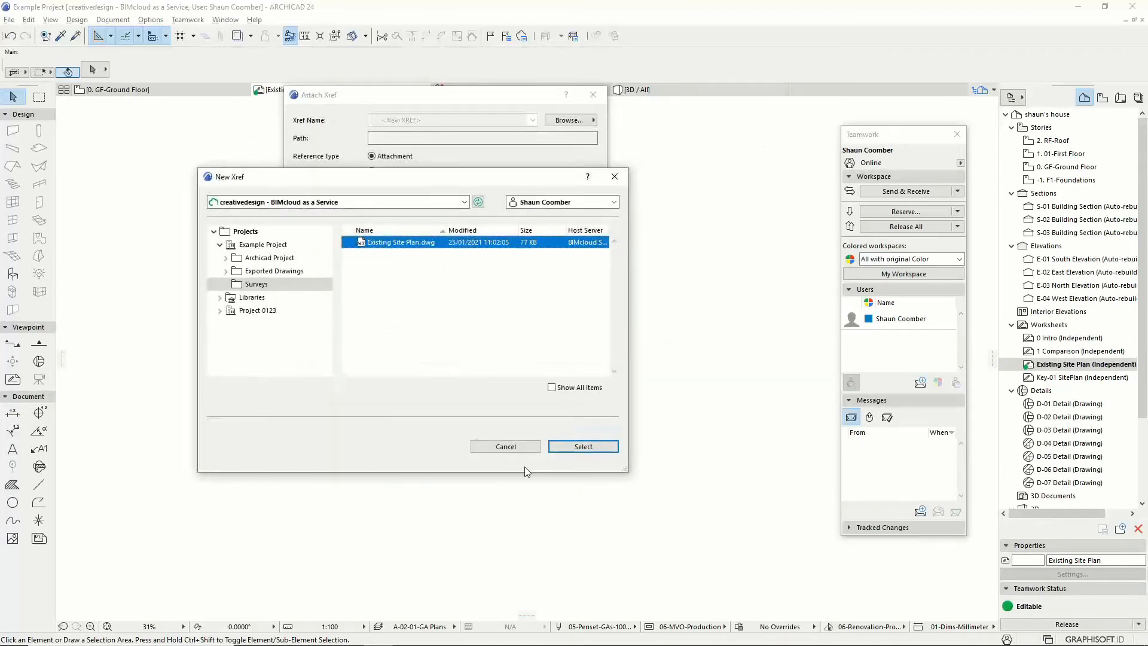
click(581, 446)
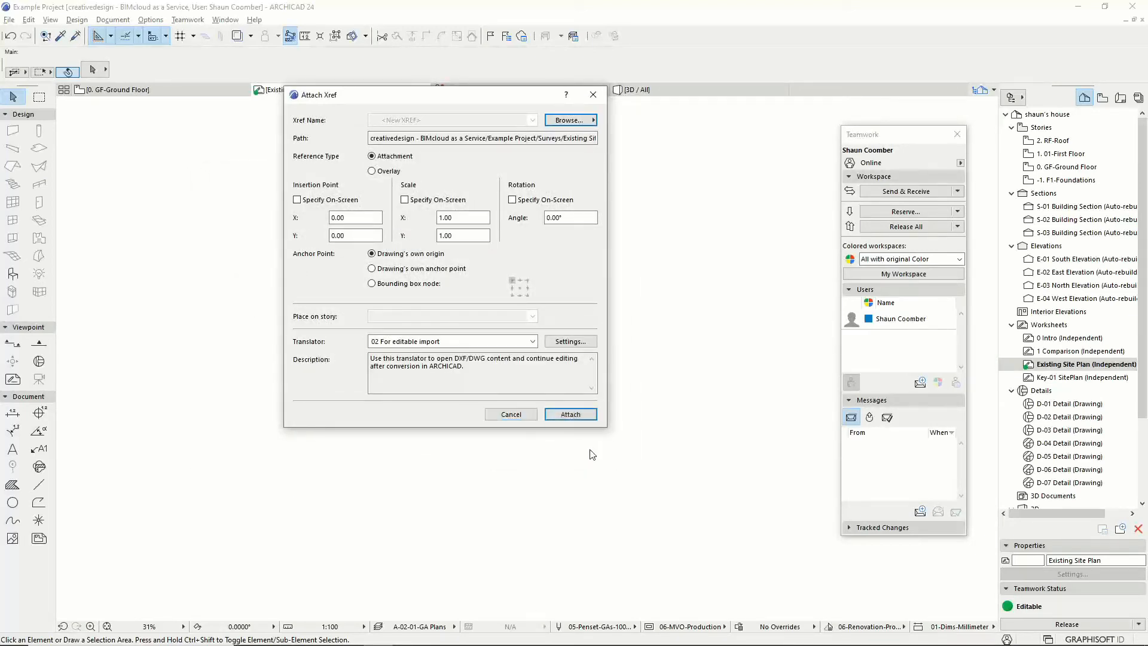
click(571, 416)
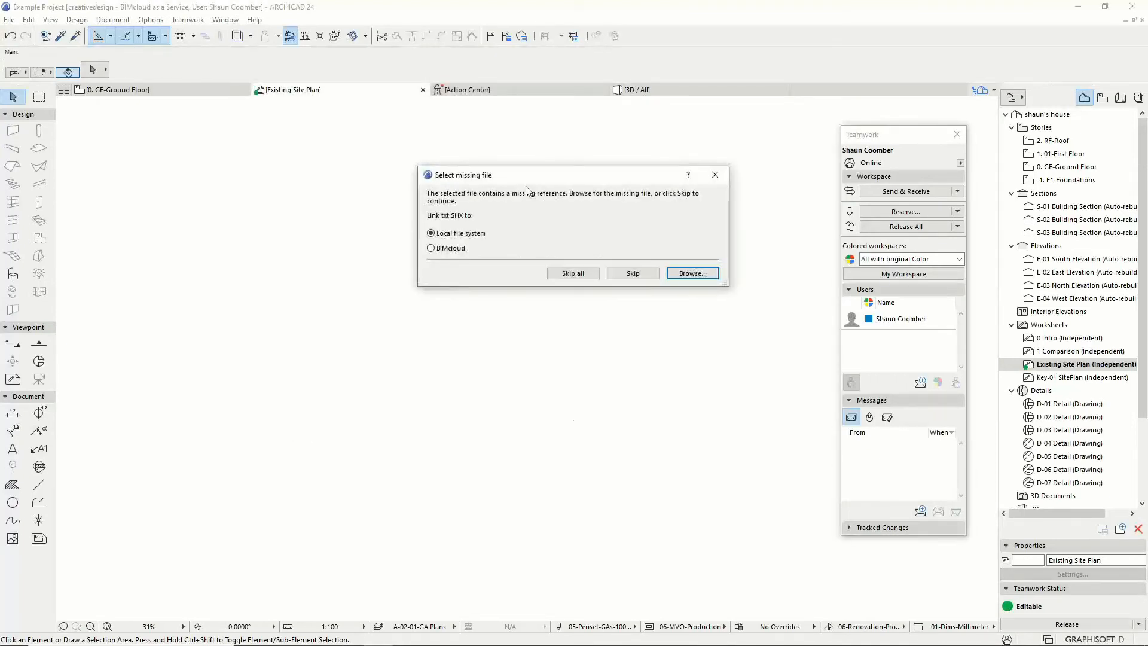
click(583, 274)
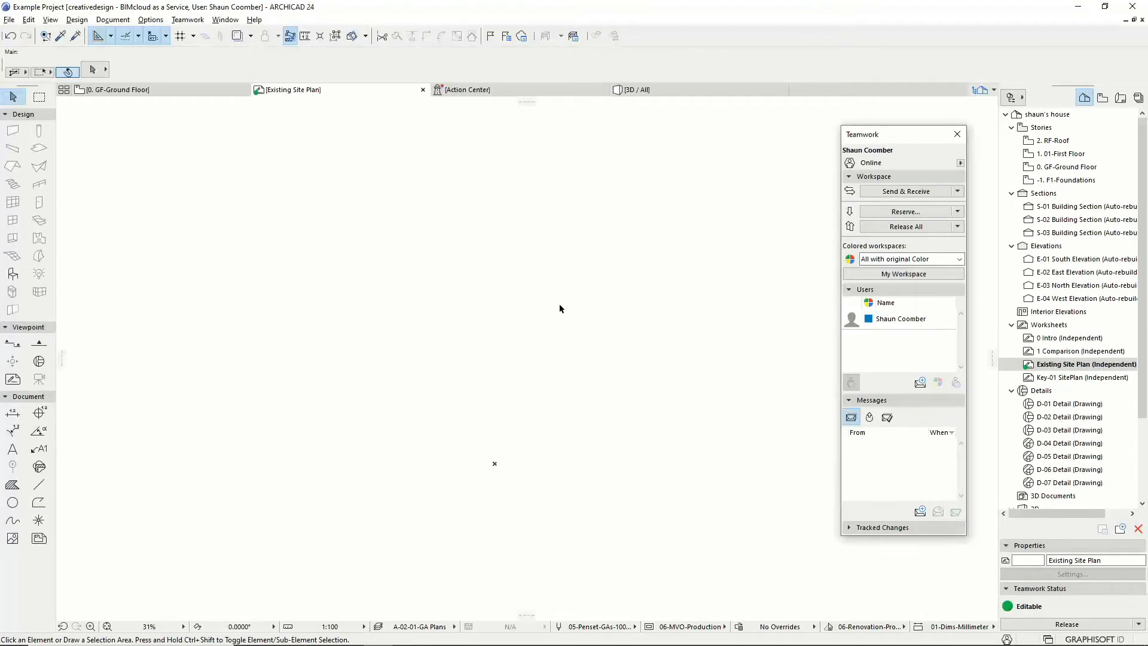
Step: Show all layers so the site plan appears, then return to the ground floor plan
click(111, 19)
mouse_move(179, 52)
click(317, 68)
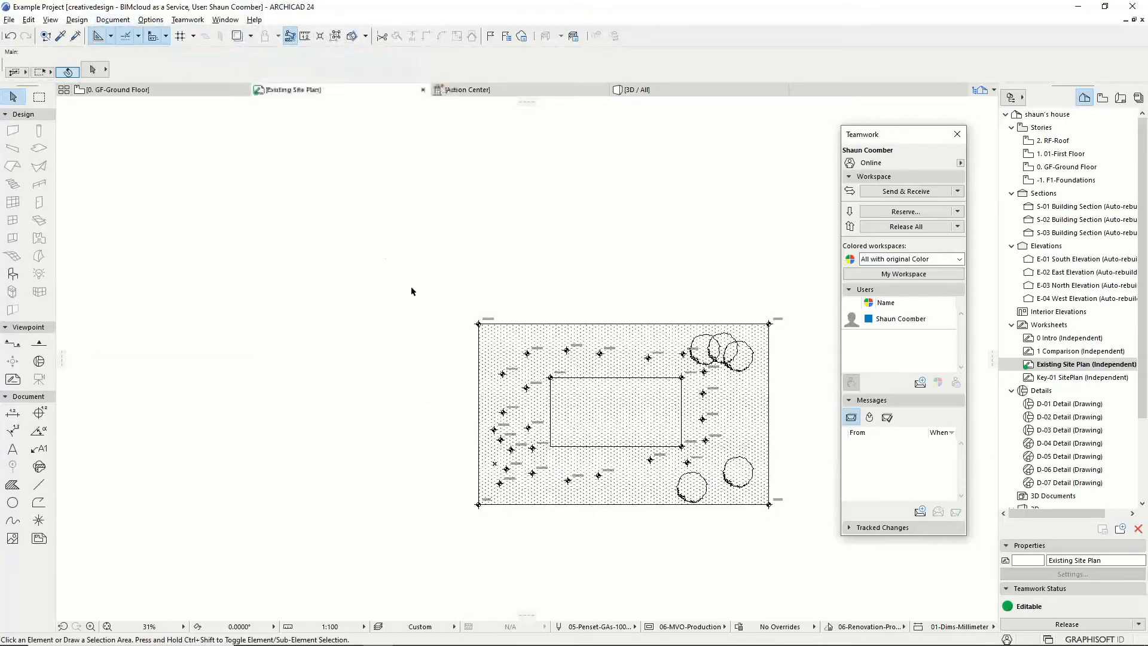
middle_drag(570, 401, 374, 395)
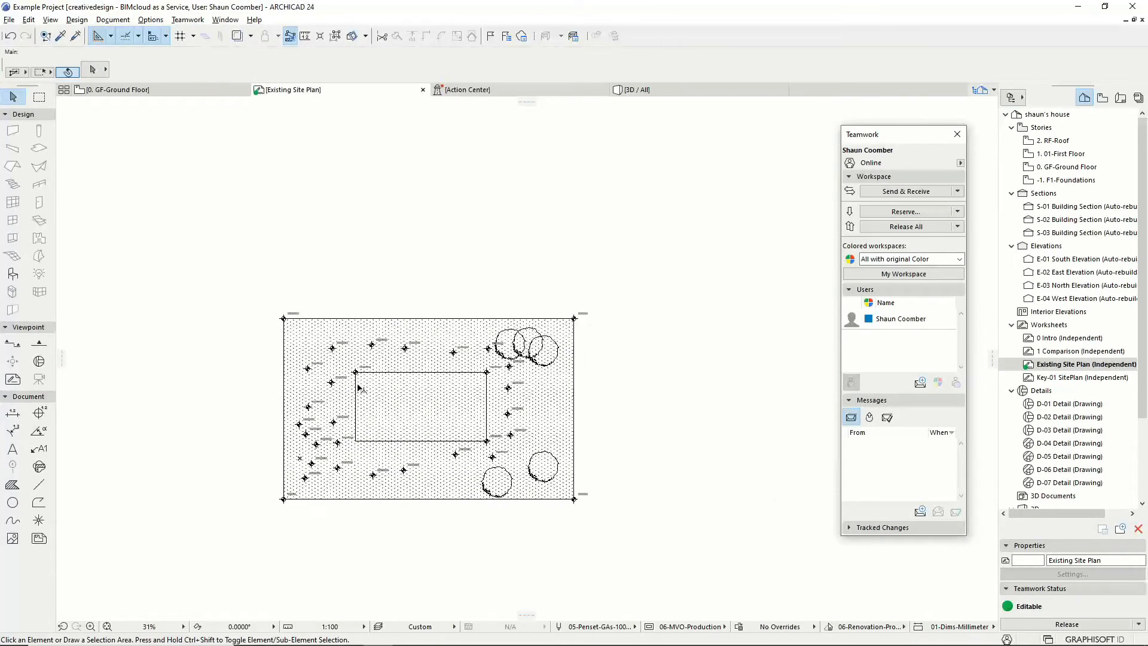
click(178, 91)
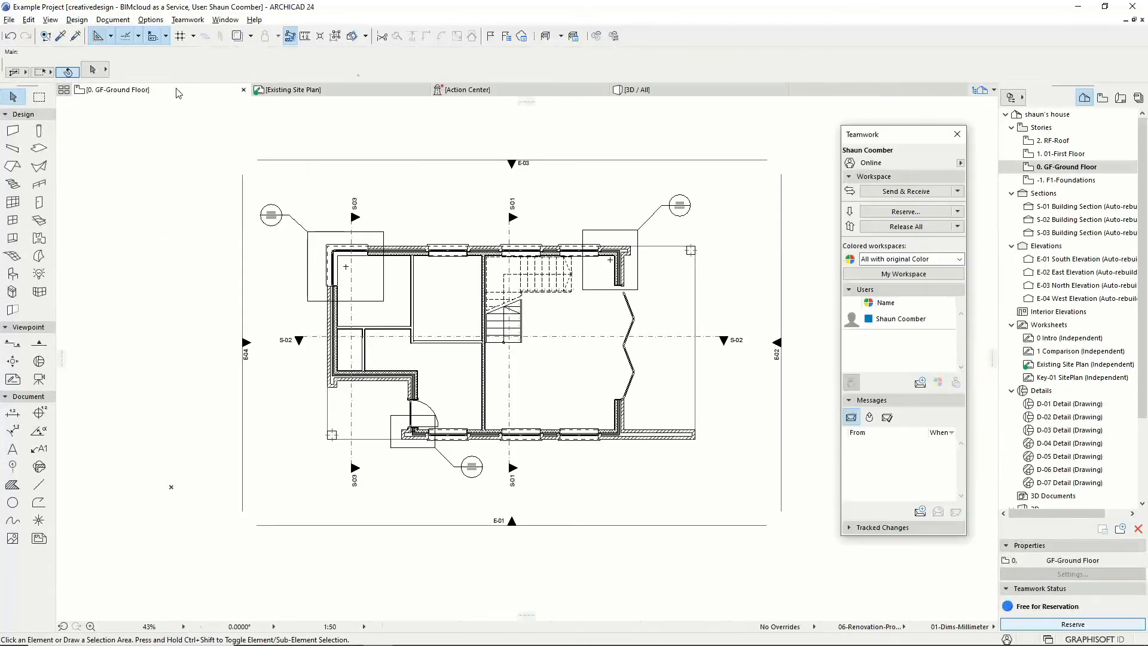
Step: Set Existing Site Plan as the trace reference and show all layers on 0. GF-Ground Floor
right_click(1059, 365)
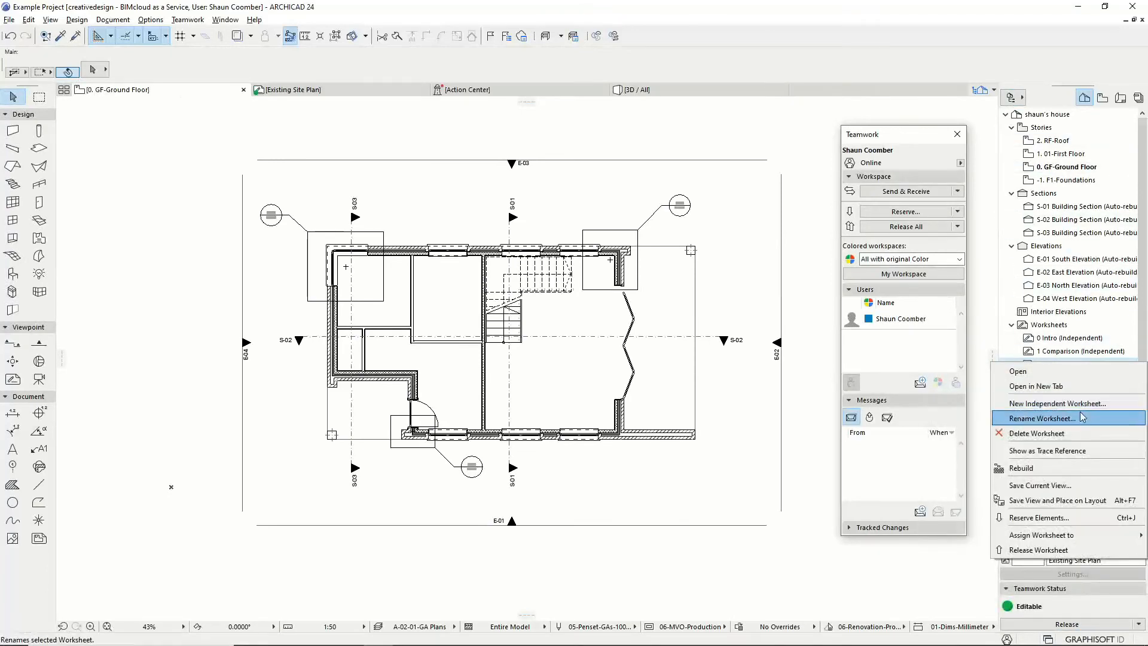
click(1077, 450)
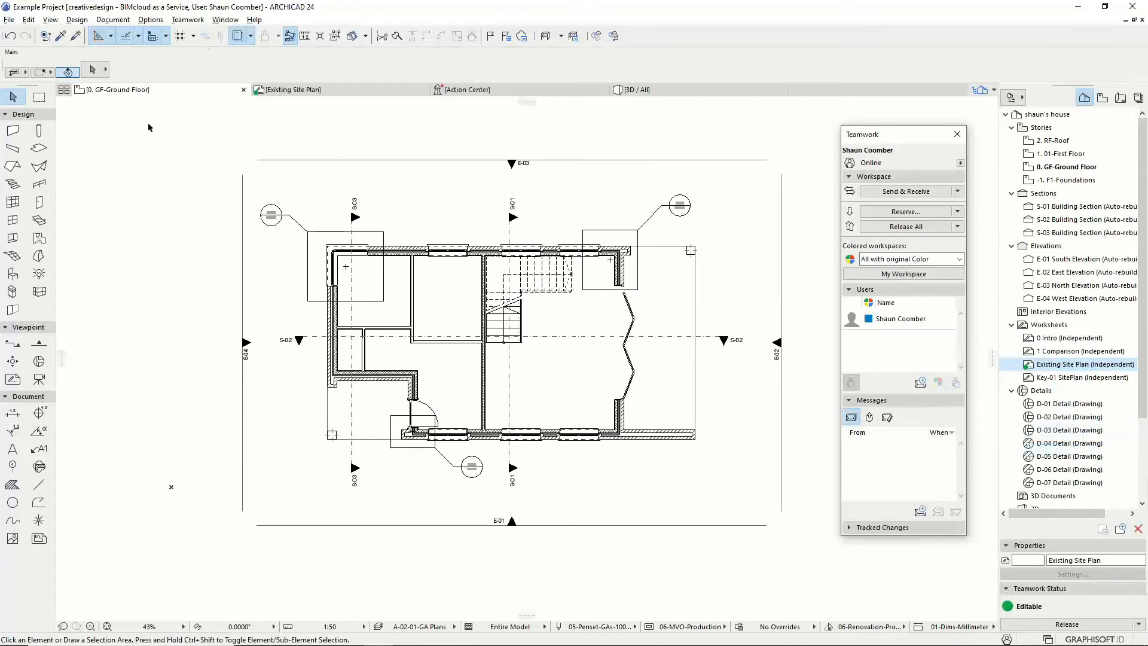
click(112, 20)
mouse_move(121, 54)
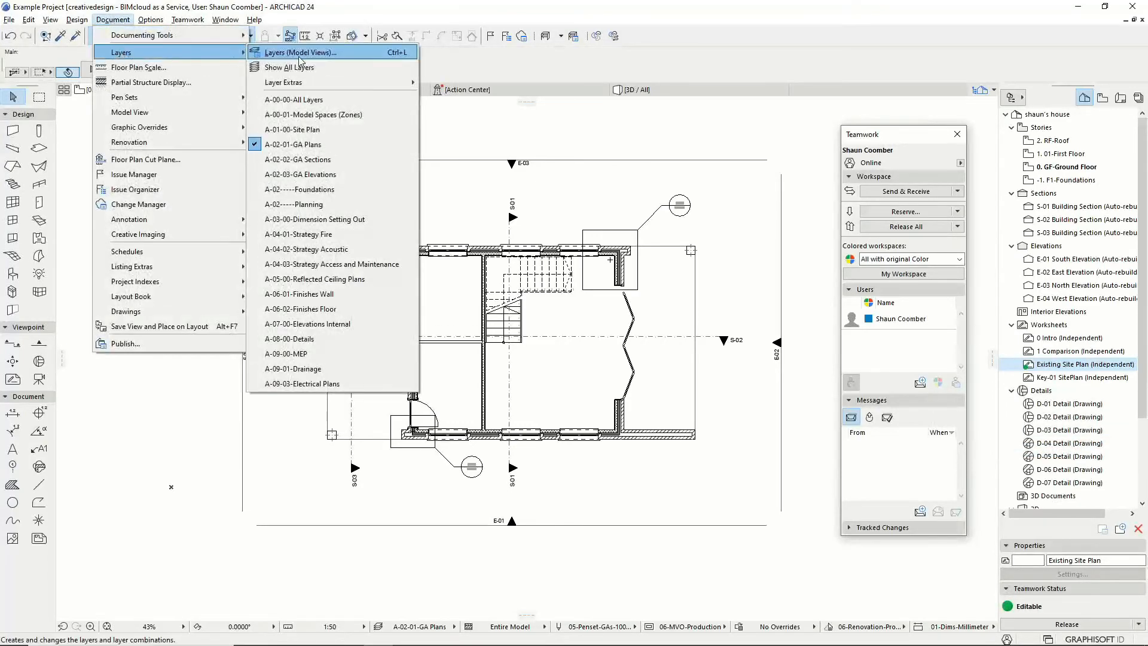
click(281, 66)
scroll(226, 290, down, 1)
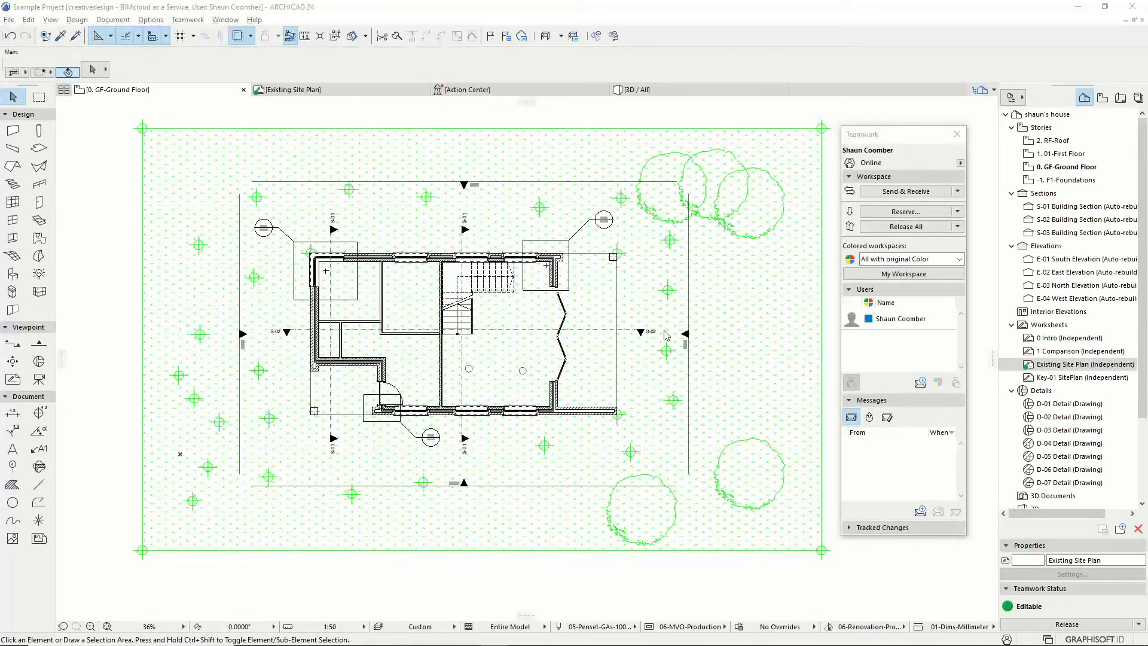
click(139, 593)
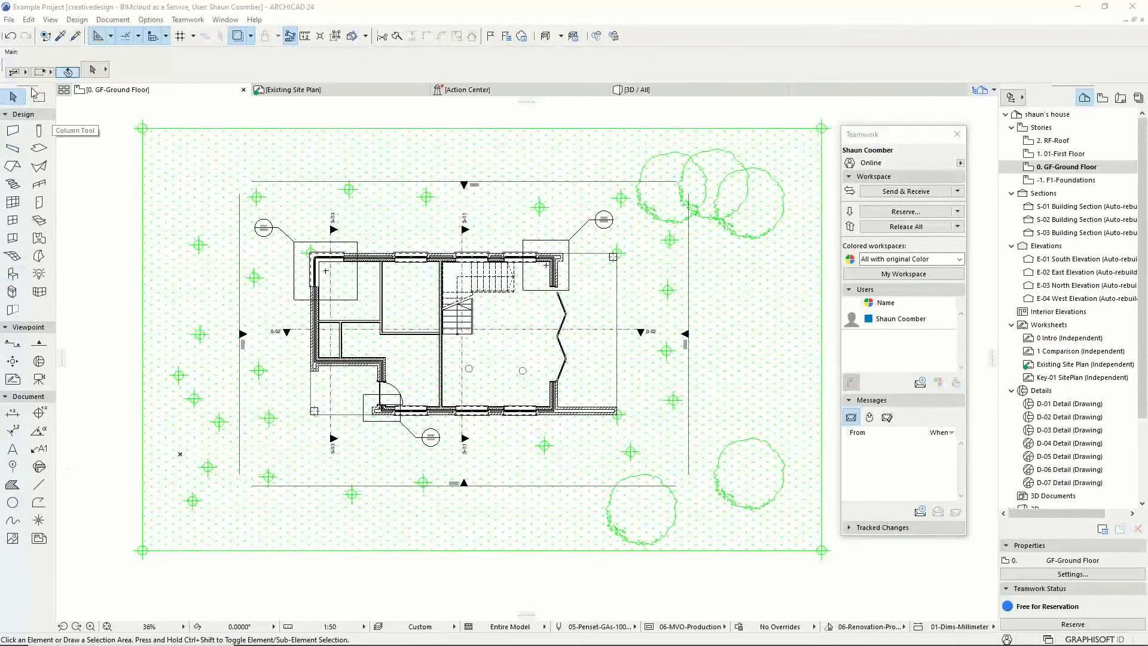
click(9, 22)
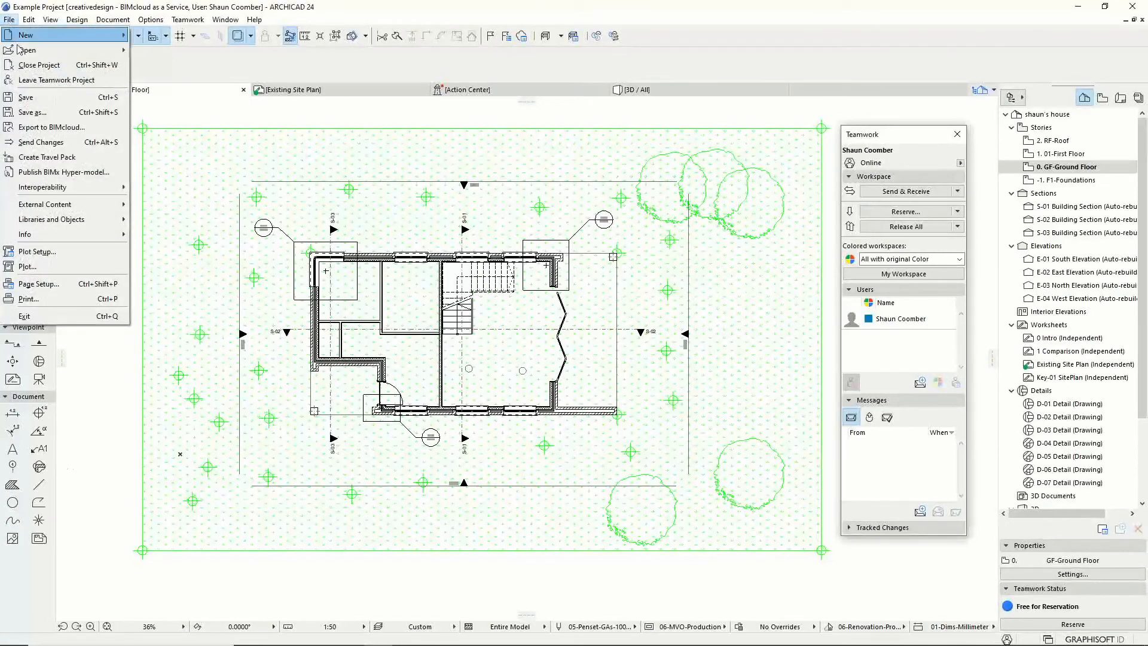
mouse_move(96, 206)
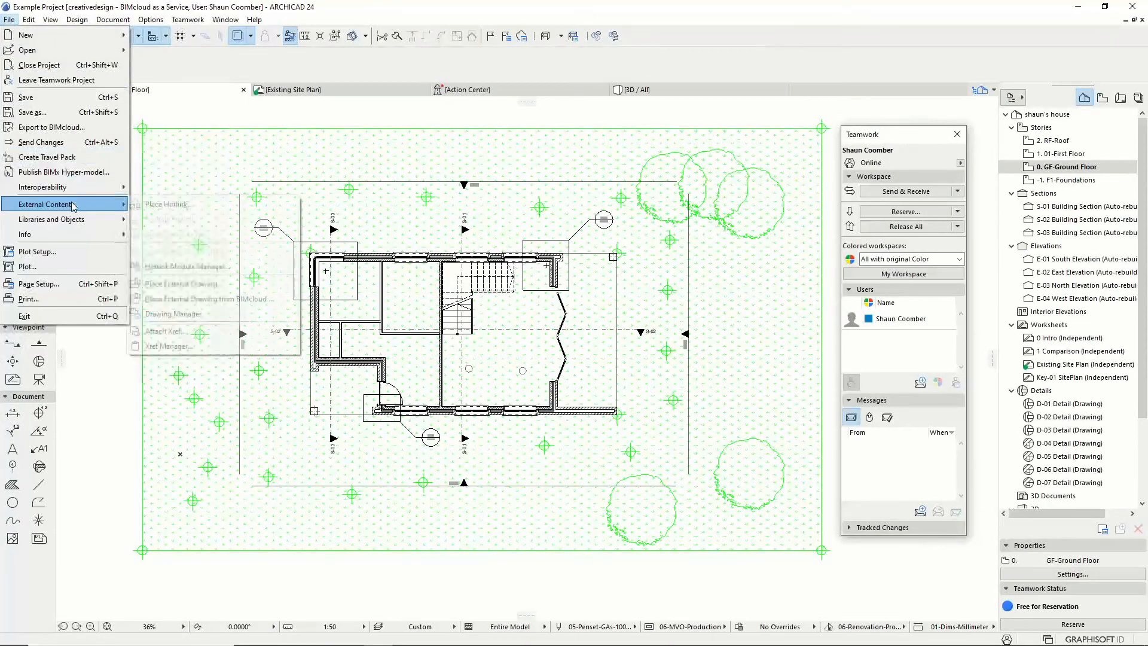
click(185, 204)
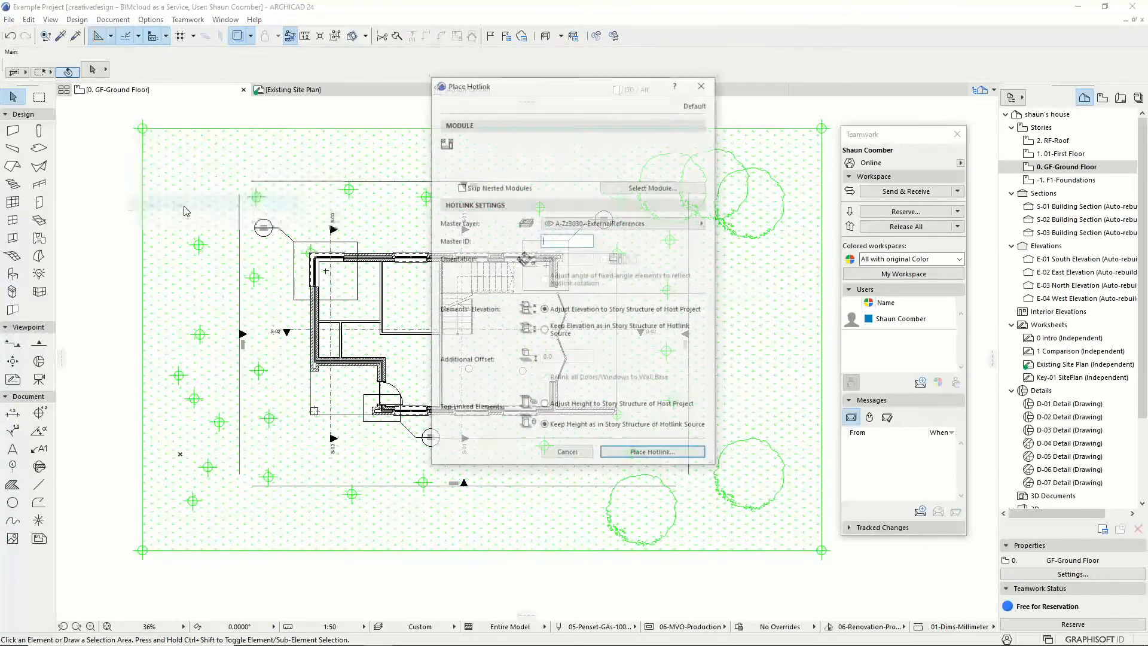
click(635, 187)
click(491, 281)
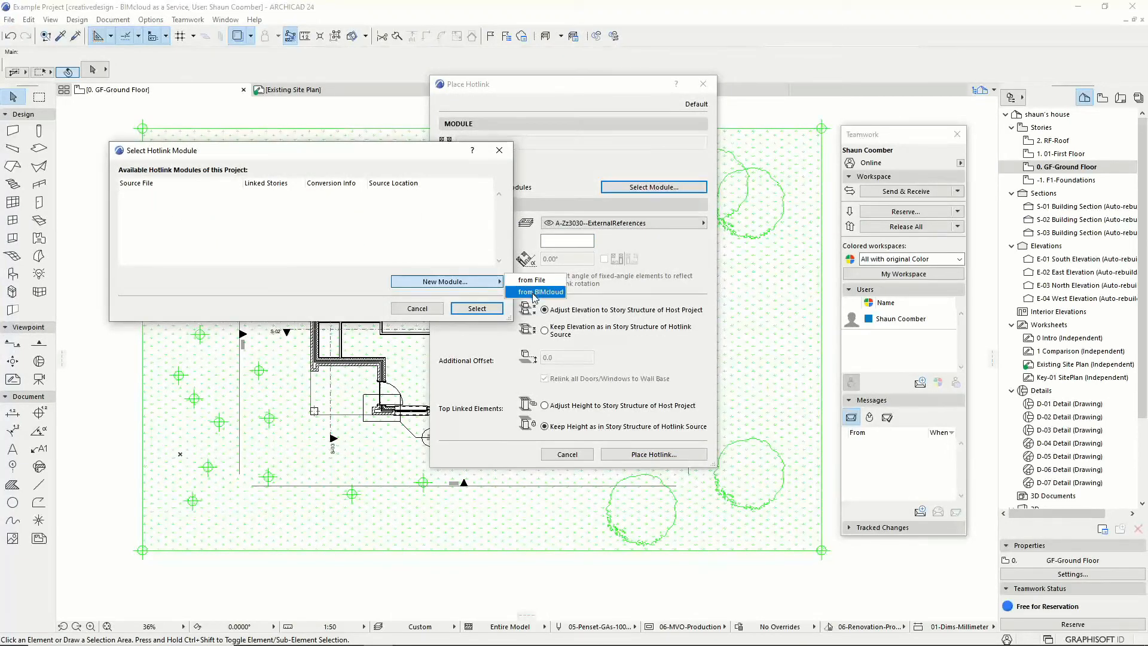
click(499, 150)
click(499, 150)
click(703, 84)
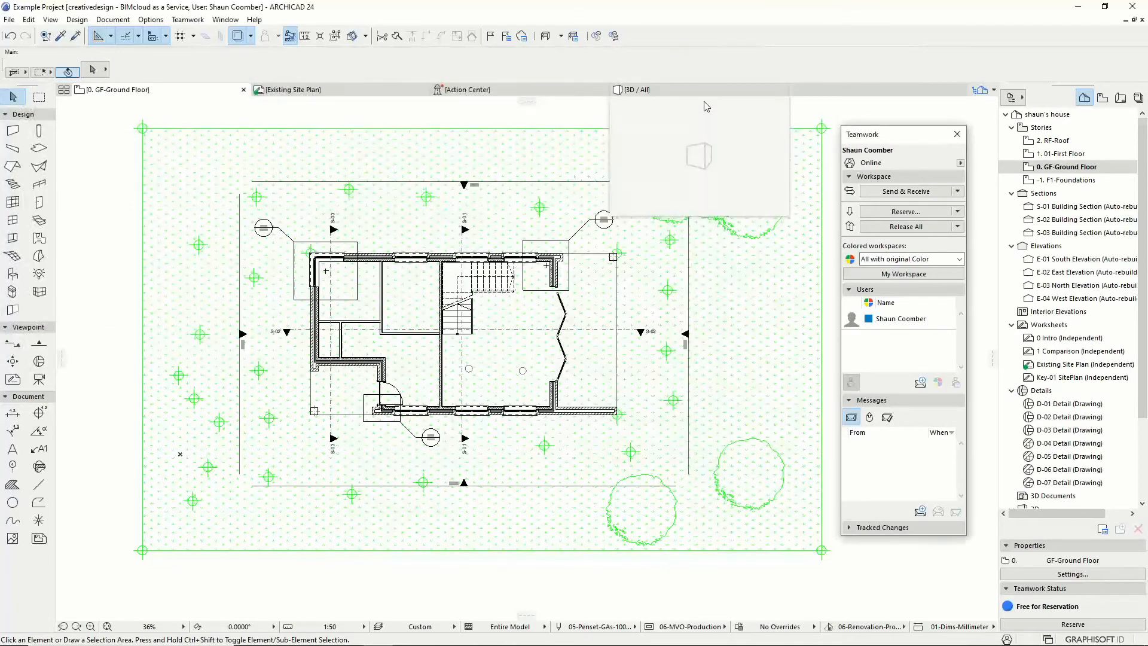
click(1137, 98)
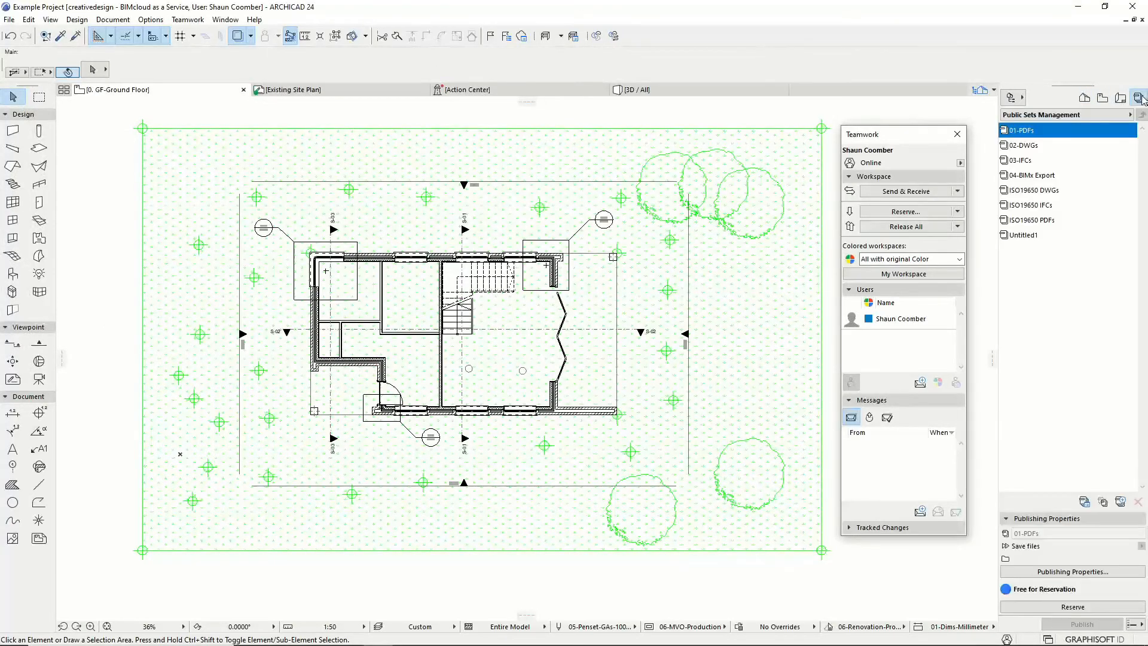
click(1040, 131)
right_click(1041, 132)
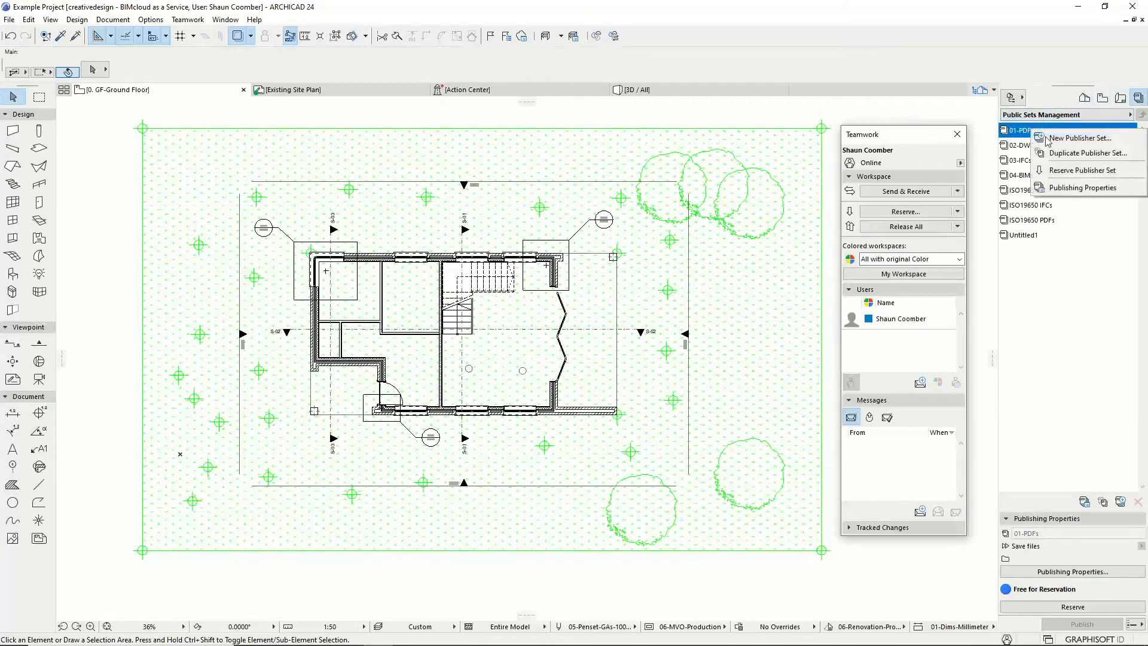
click(1063, 187)
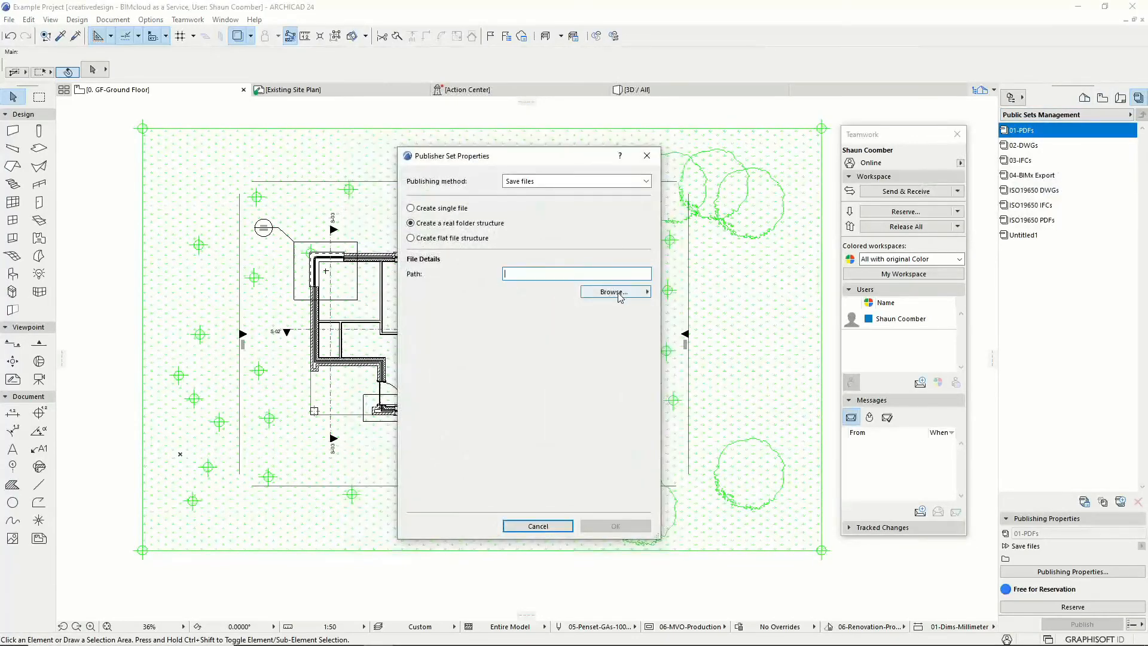
click(624, 292)
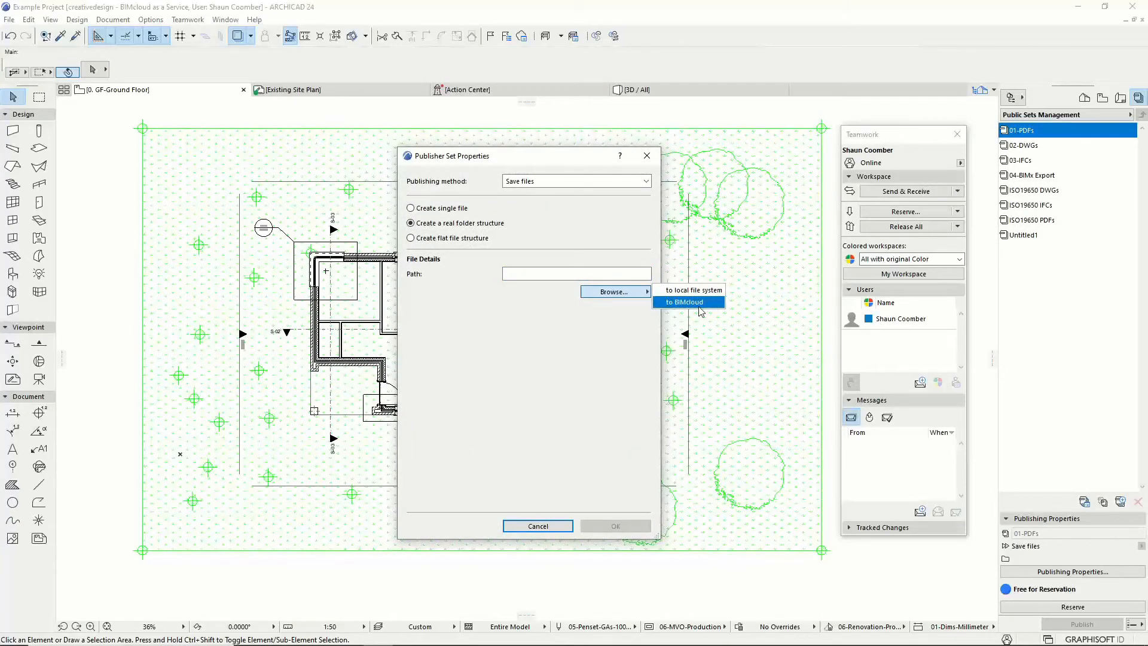
click(658, 156)
click(647, 156)
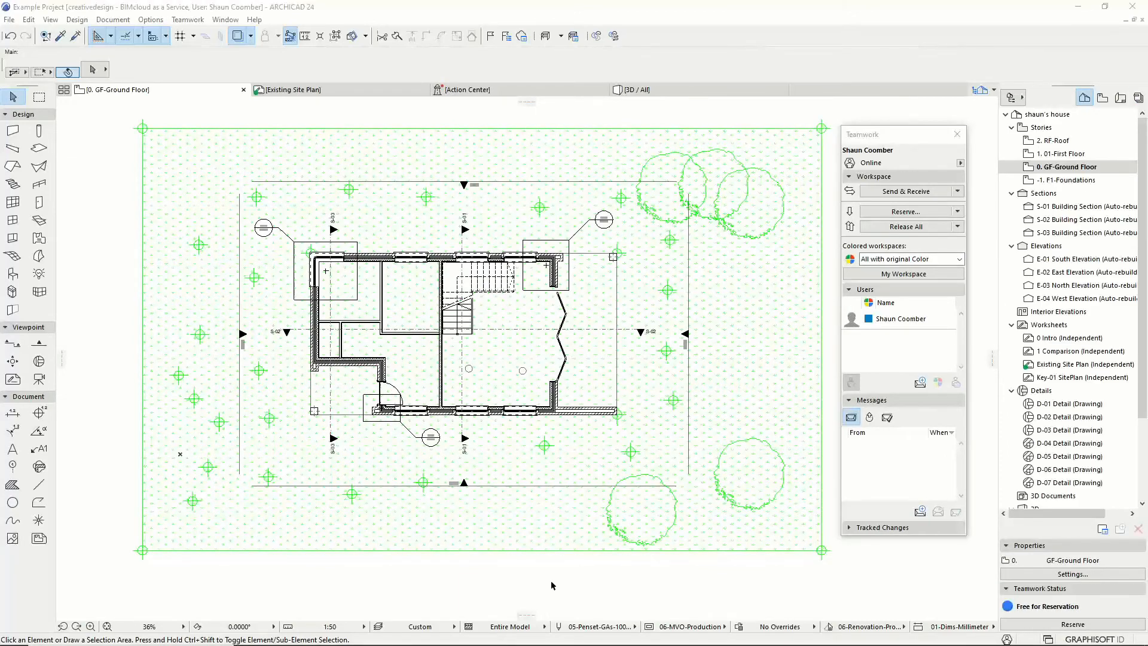
Step: Send all changes to the server and release every Teamwork reservation
click(911, 227)
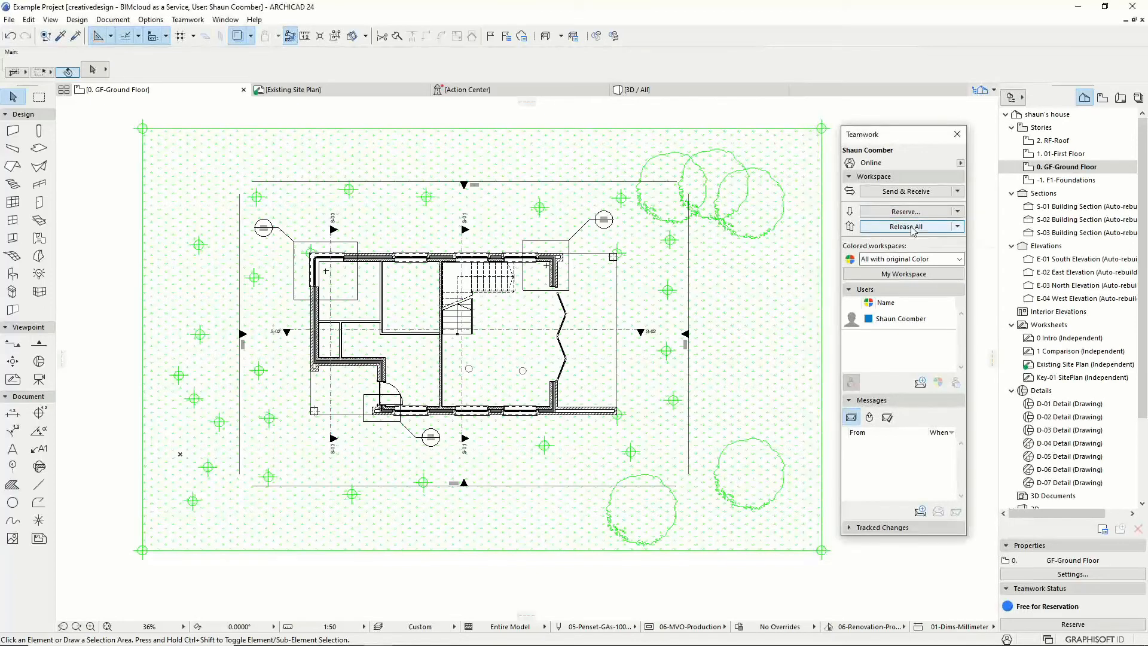
click(913, 227)
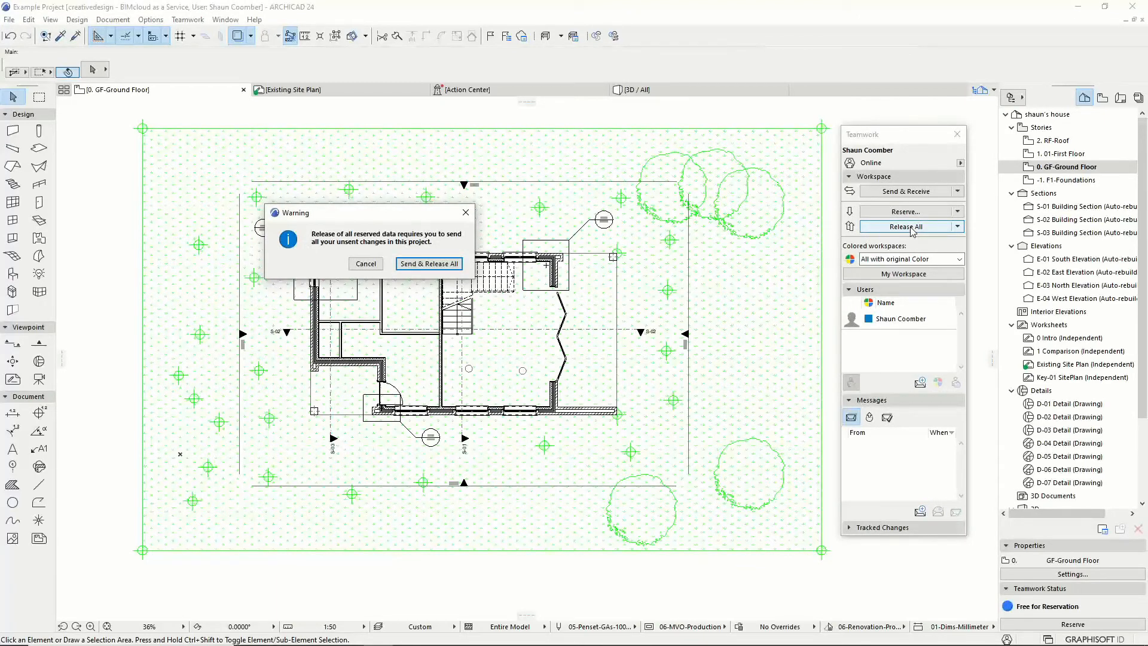
click(429, 264)
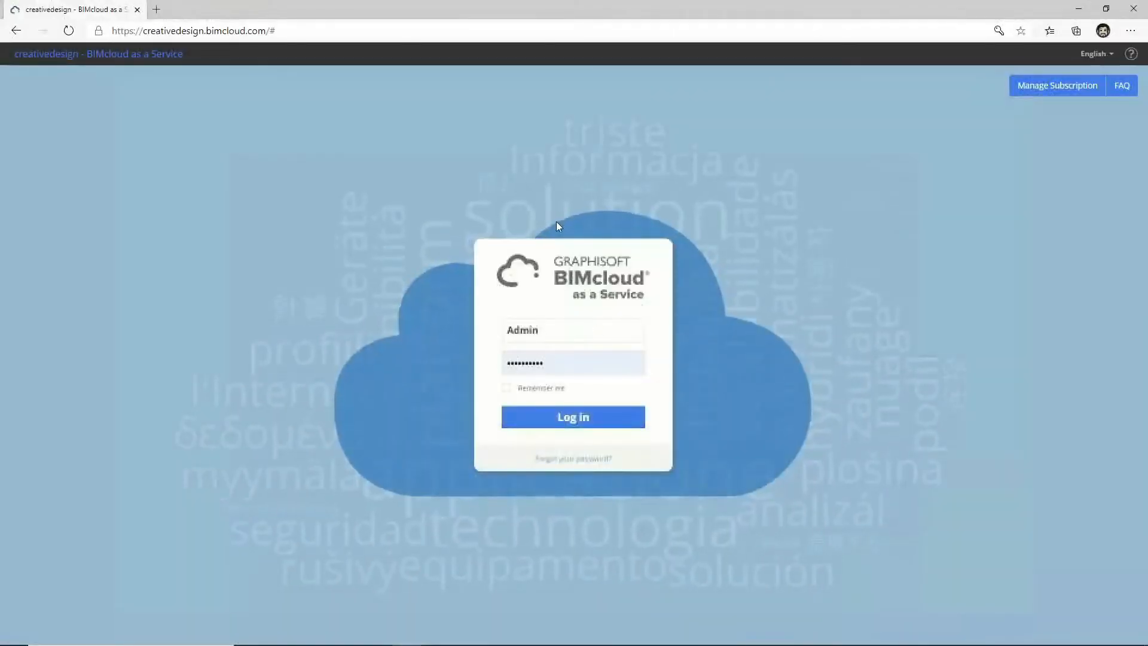
Step: Log in, expand Example Project's Surveys and Archicad Project folders, and open the teamwork project details
click(594, 419)
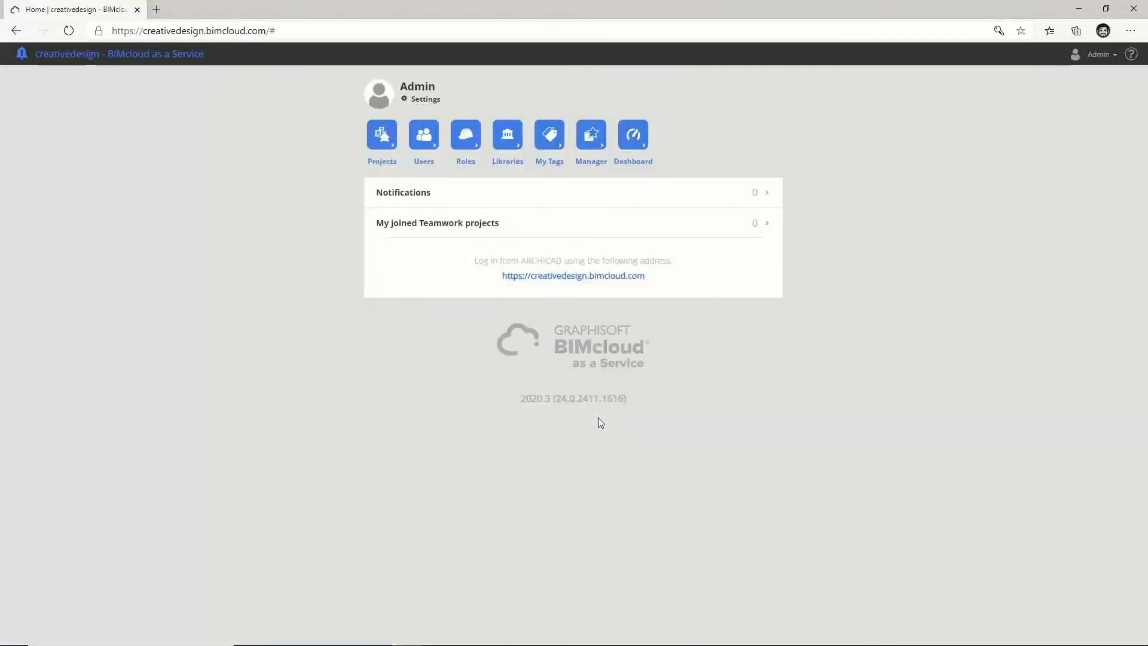
click(385, 142)
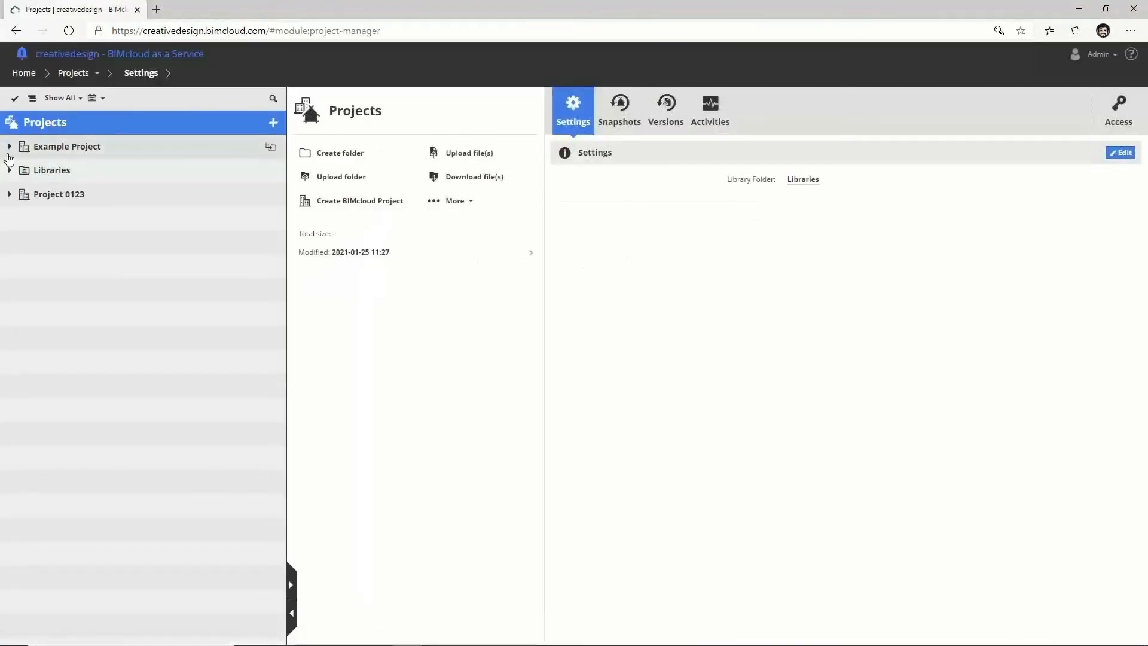
click(9, 146)
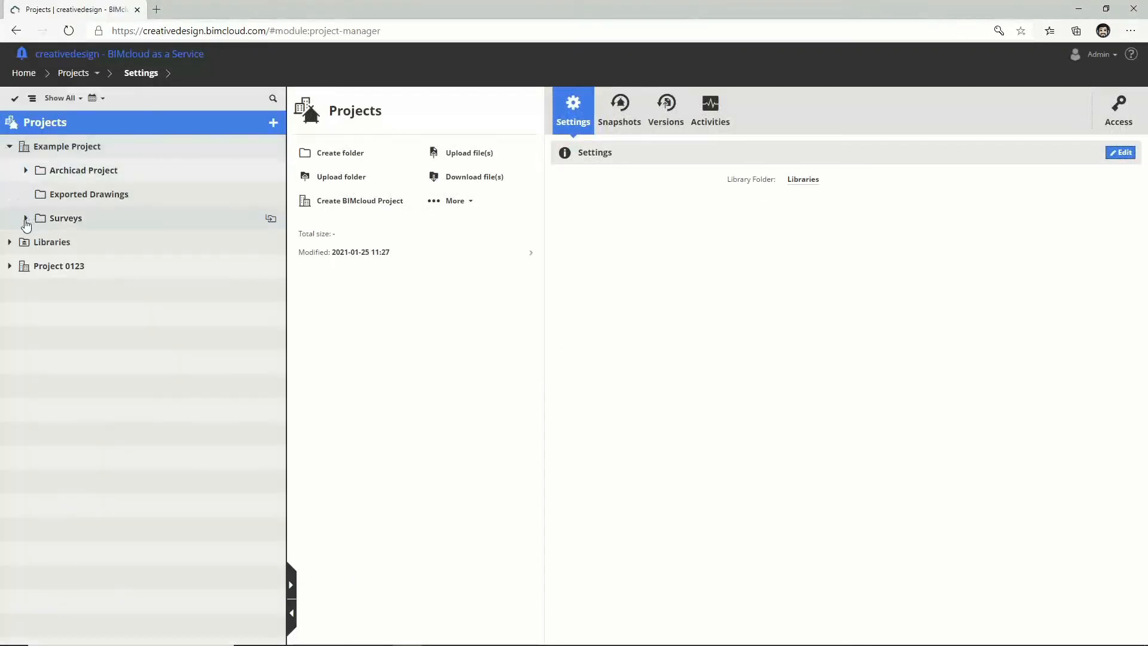
click(26, 219)
click(25, 170)
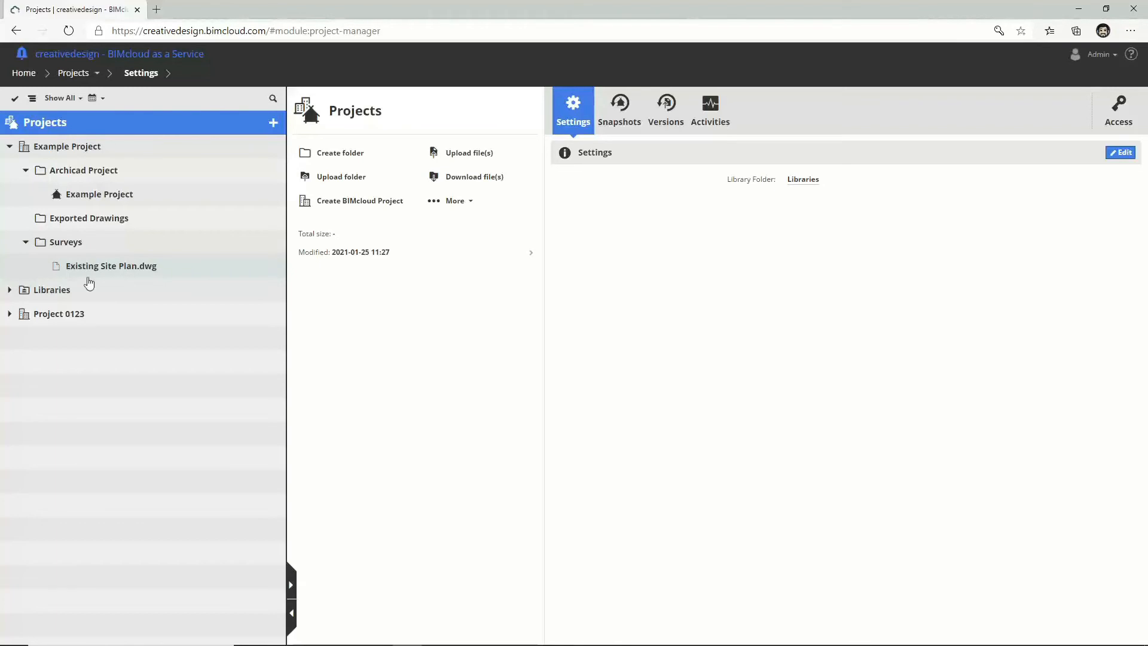
click(66, 201)
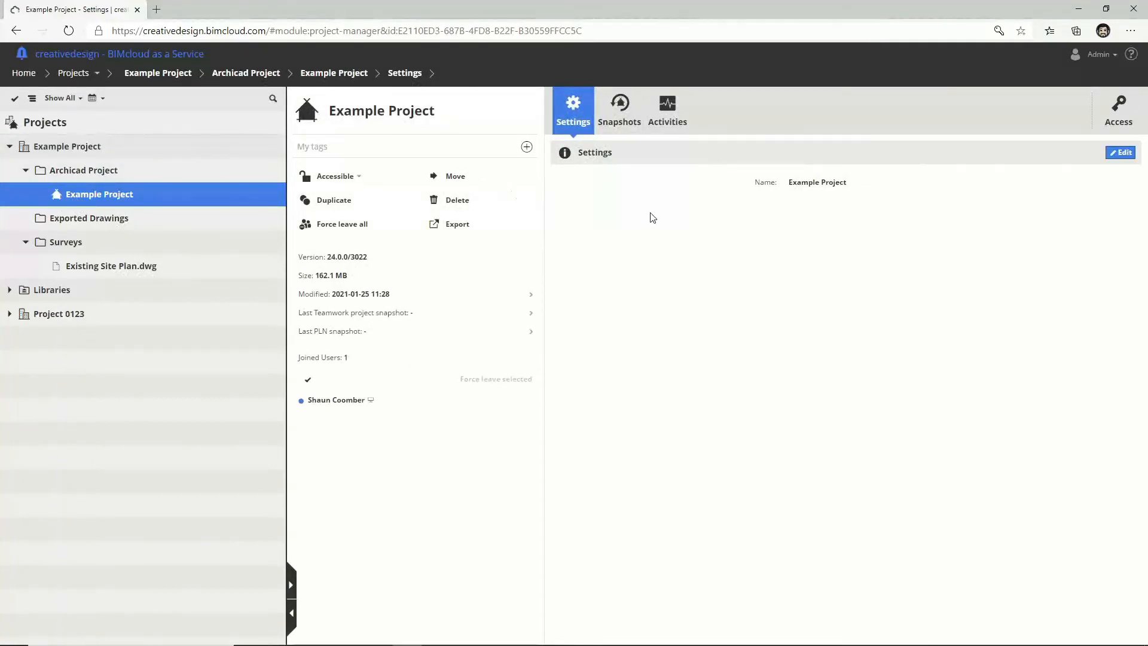
Step: Create a Teamwork Project Snapshot named 'initial project', then switch back to Archicad
click(623, 120)
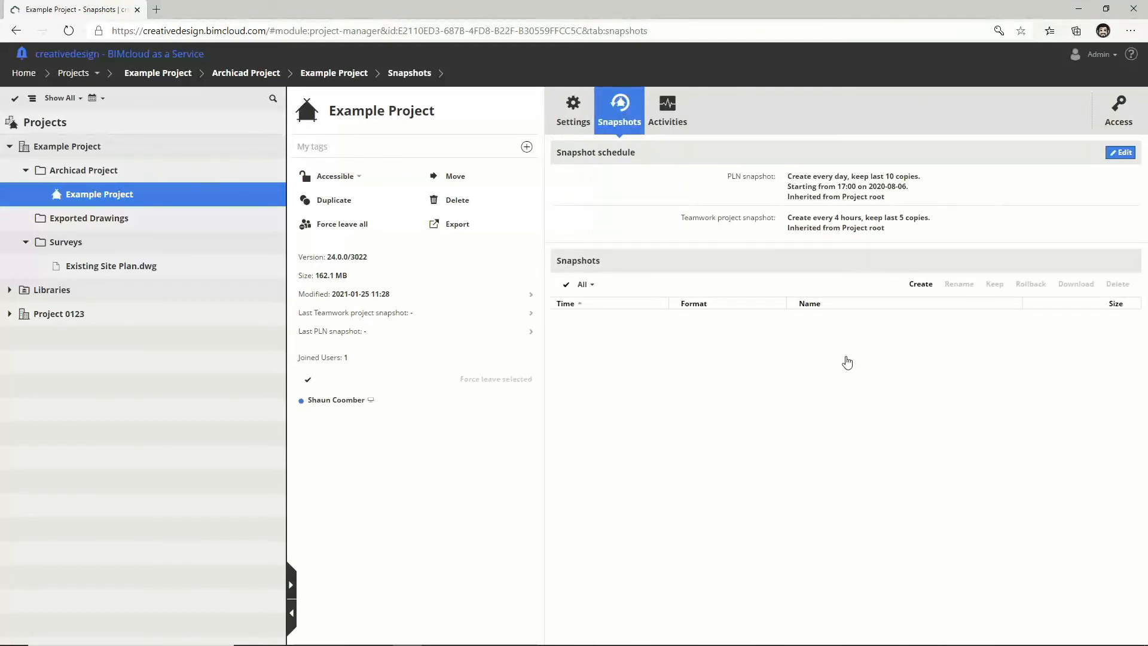
click(919, 284)
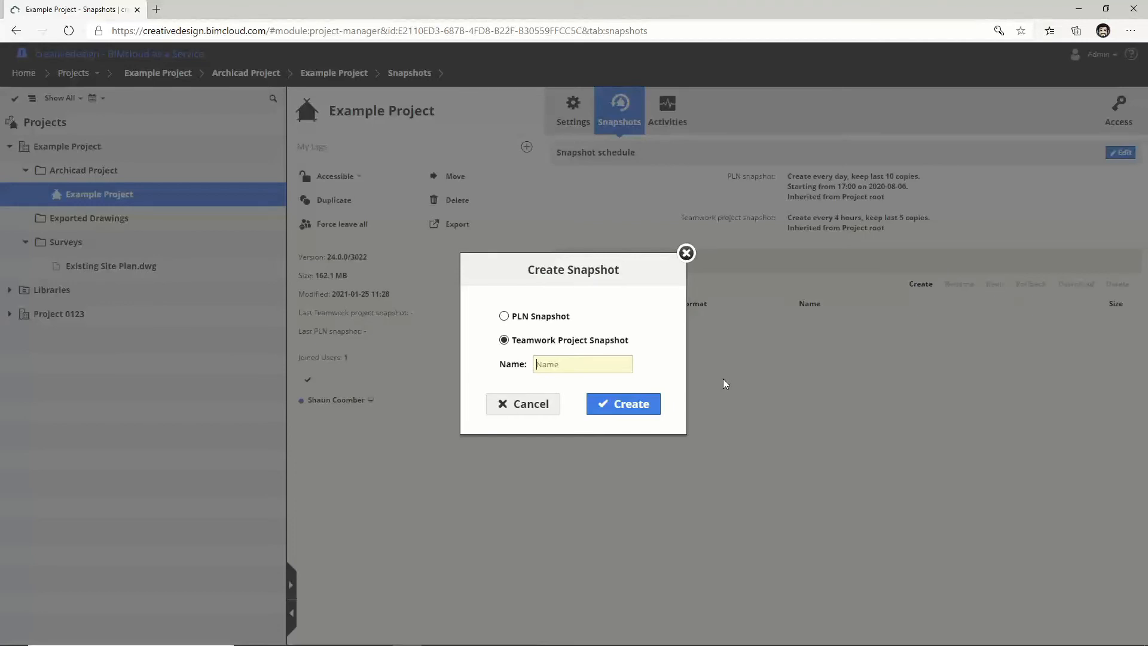
text(initial project)
click(638, 404)
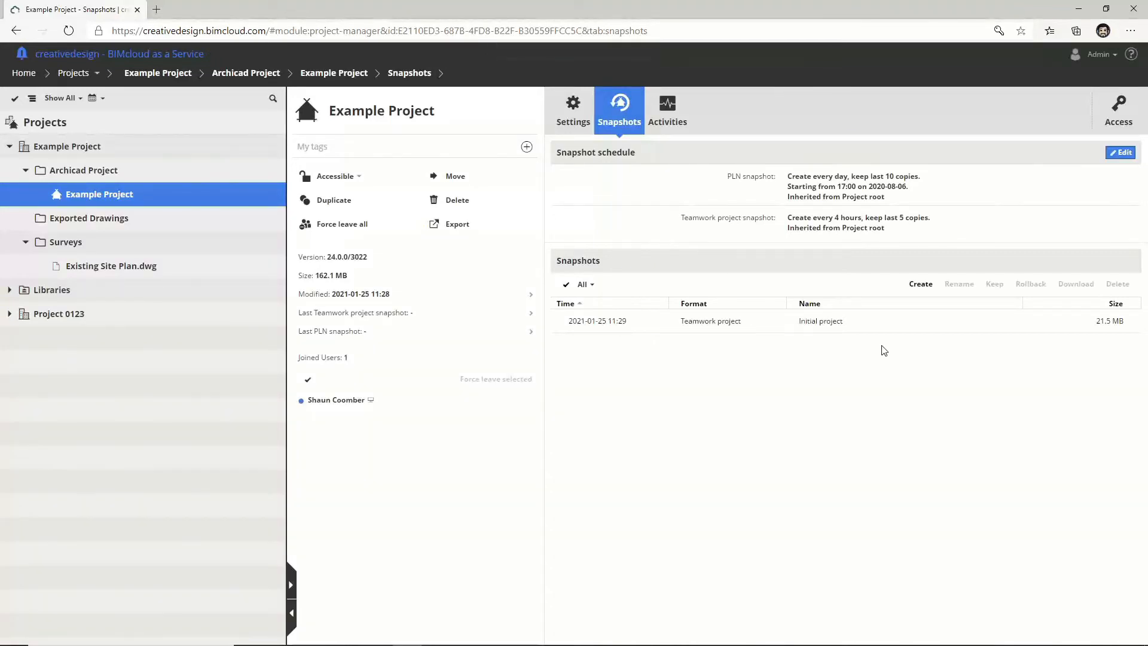
key(alt+Tab)
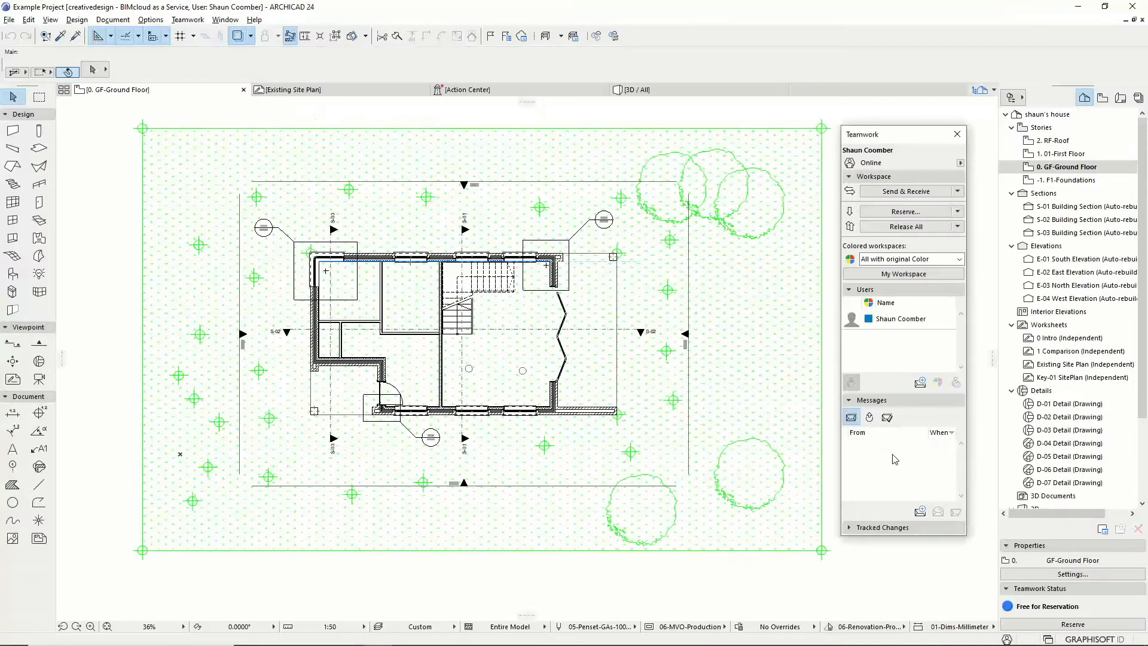
Step: Open the 0 Intro worksheet and close the Teamwork palette
double_click(1086, 338)
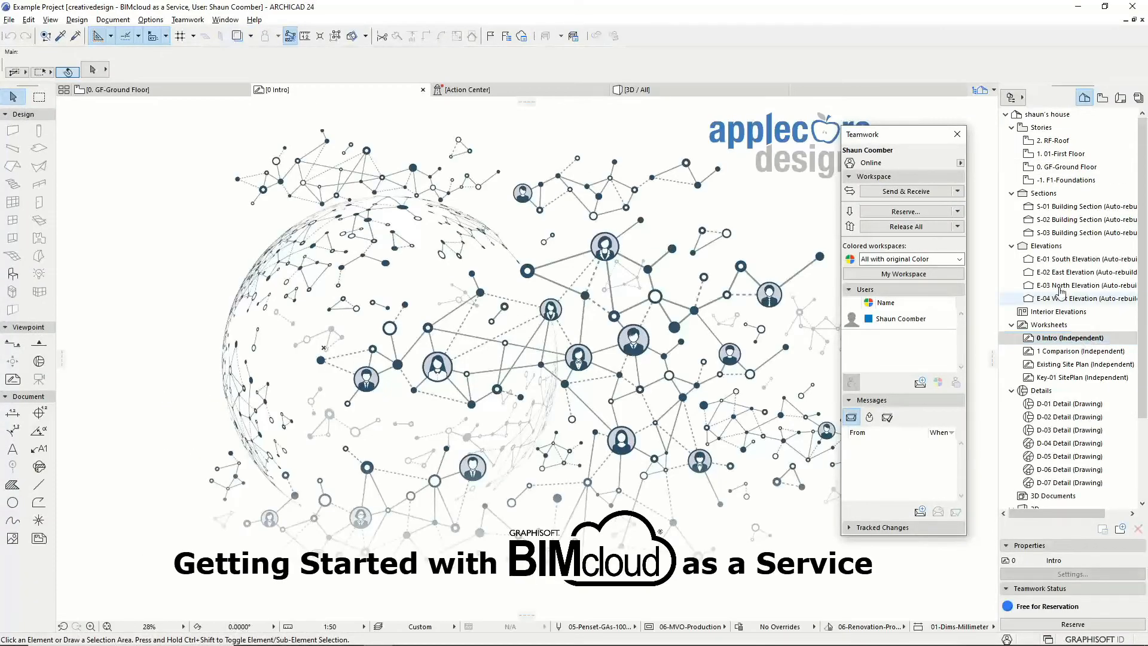
click(957, 134)
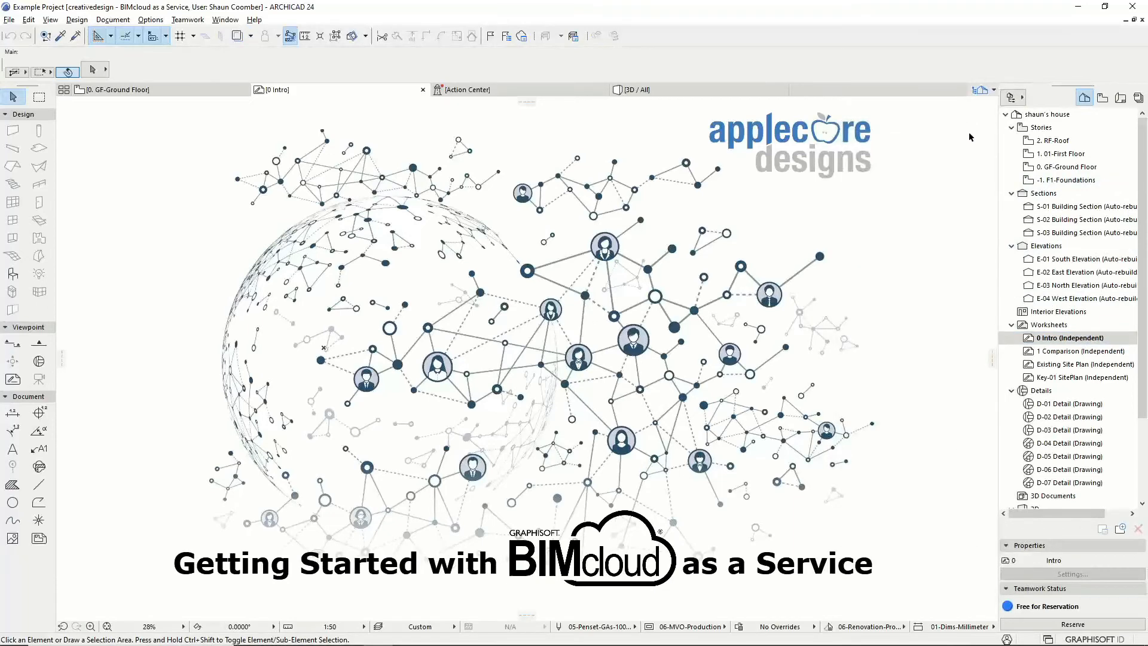